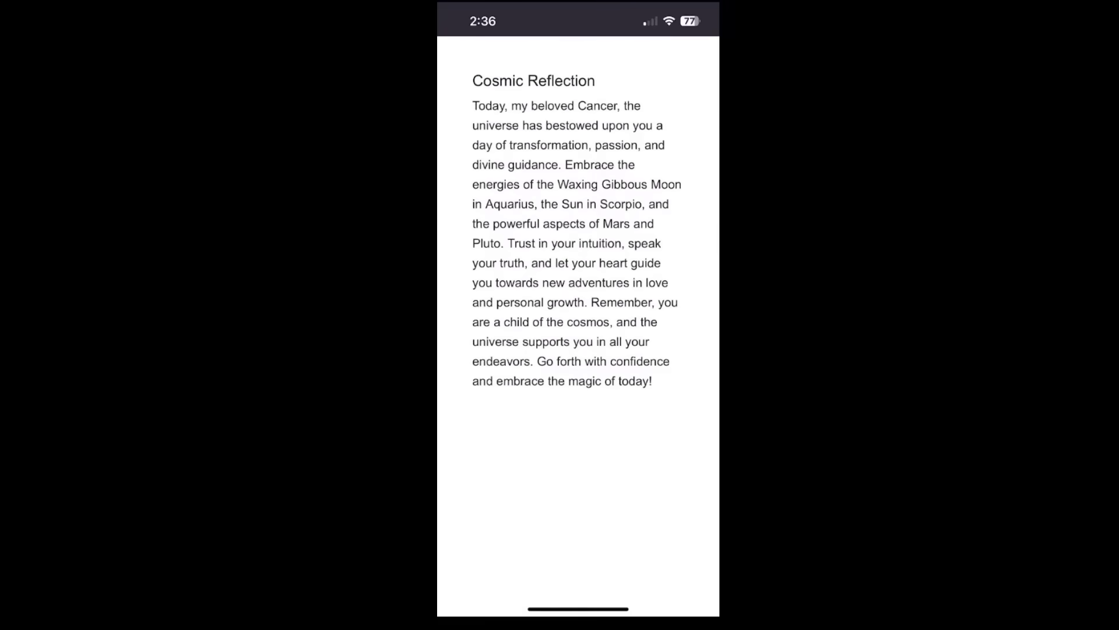
Scroll down the immortalembrace.com homepage past all twelve zodiac images, then back up slightly.
scroll(578, 291, up, 3)
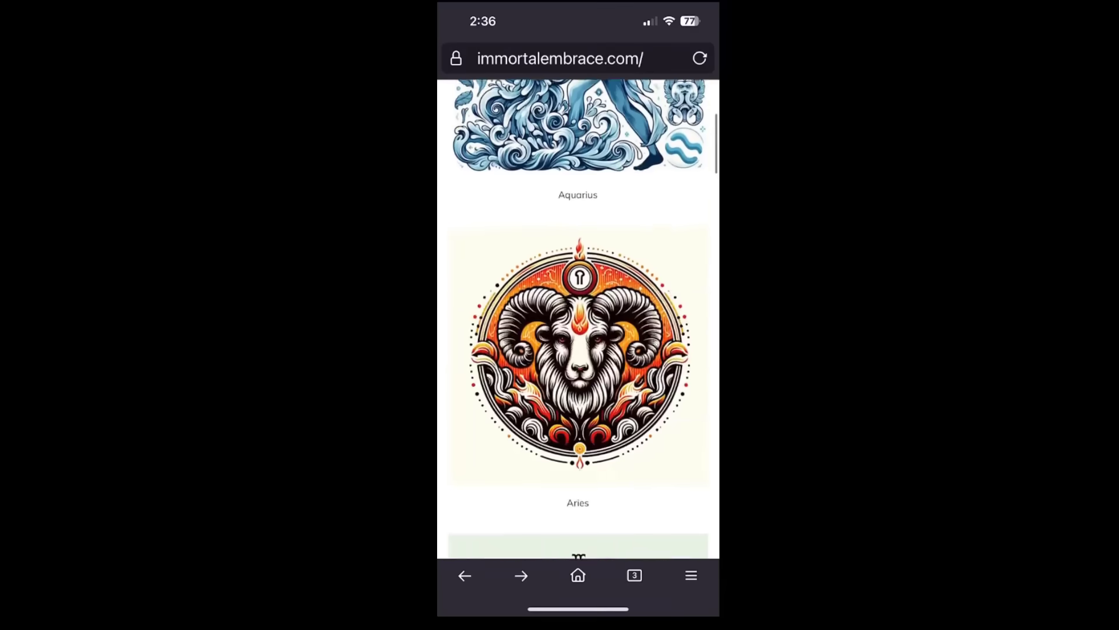
scroll(577, 327, down, 10)
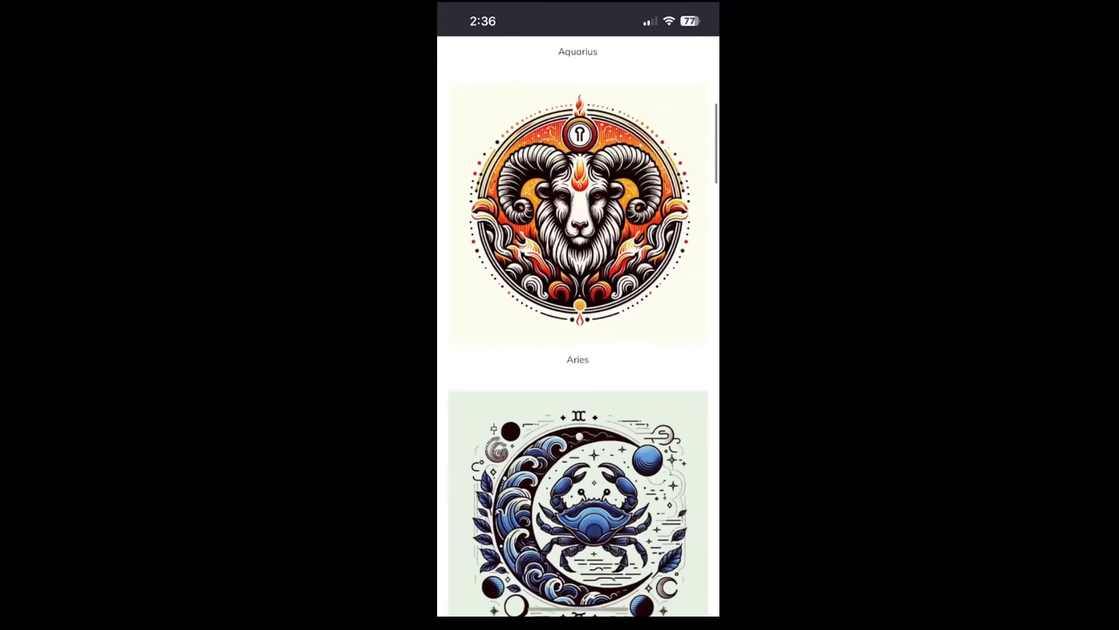
scroll(578, 327, down, 9)
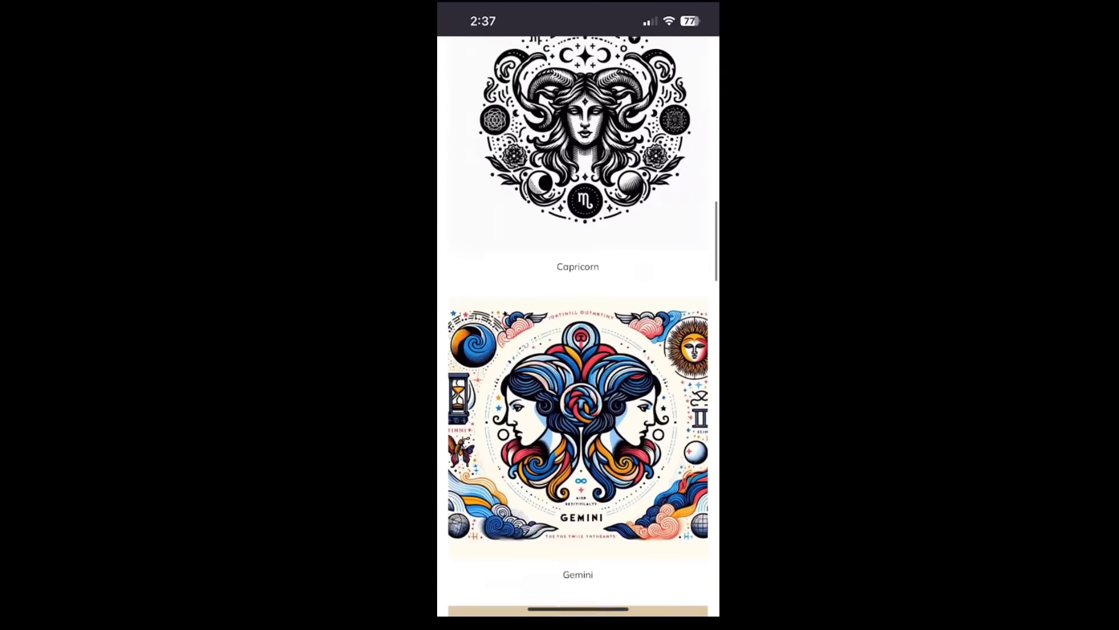
scroll(578, 326, down, 11)
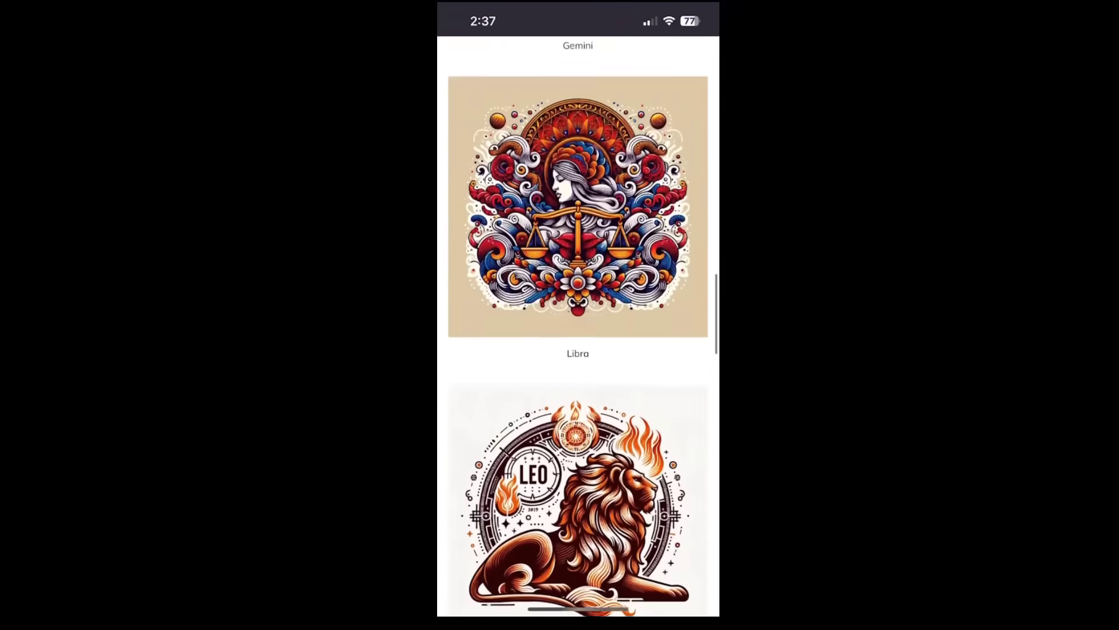
scroll(578, 327, down, 8)
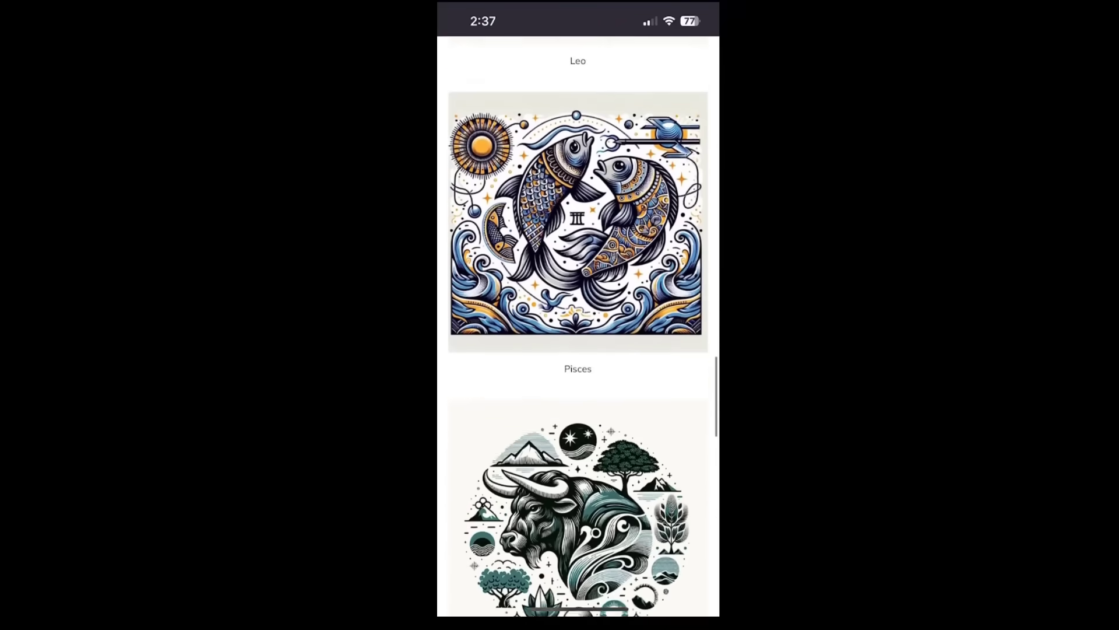
scroll(578, 326, down, 8)
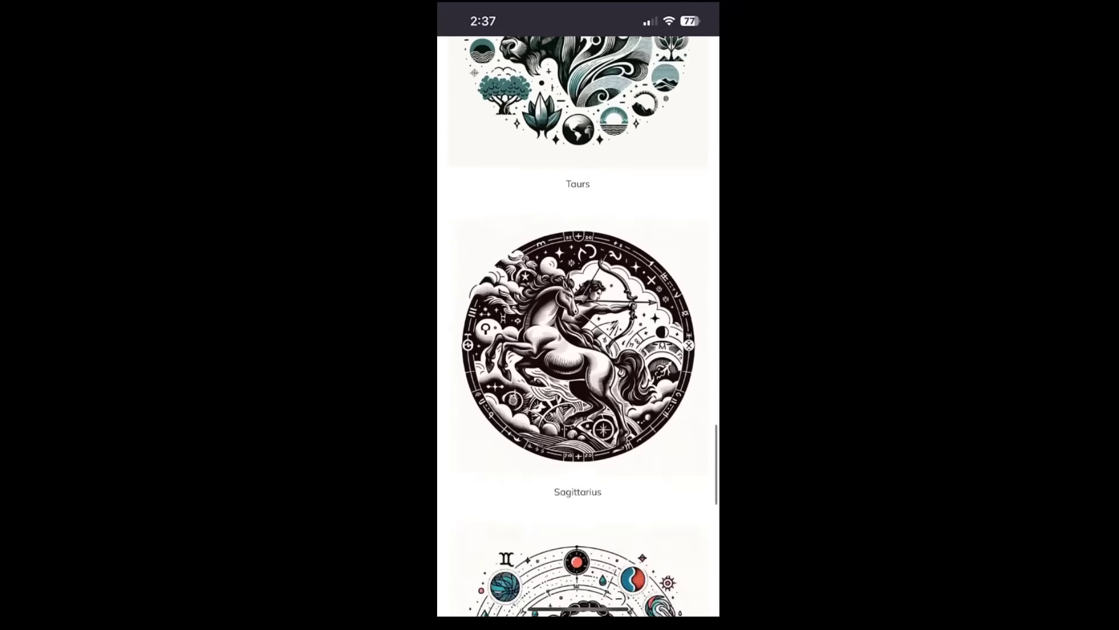
scroll(578, 326, down, 5)
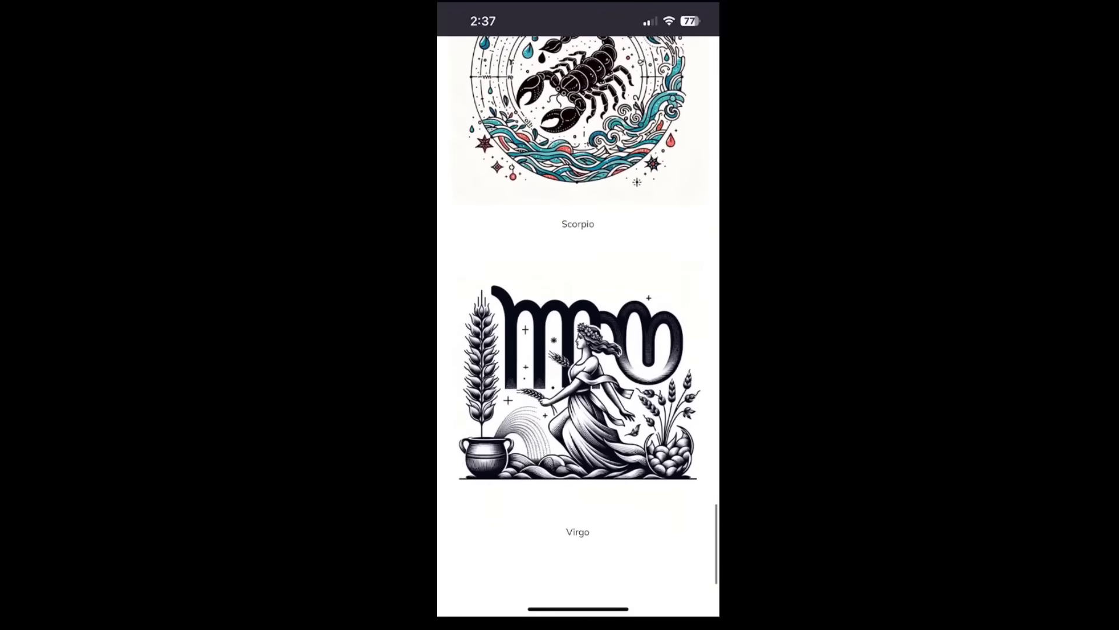
scroll(577, 326, up, 5)
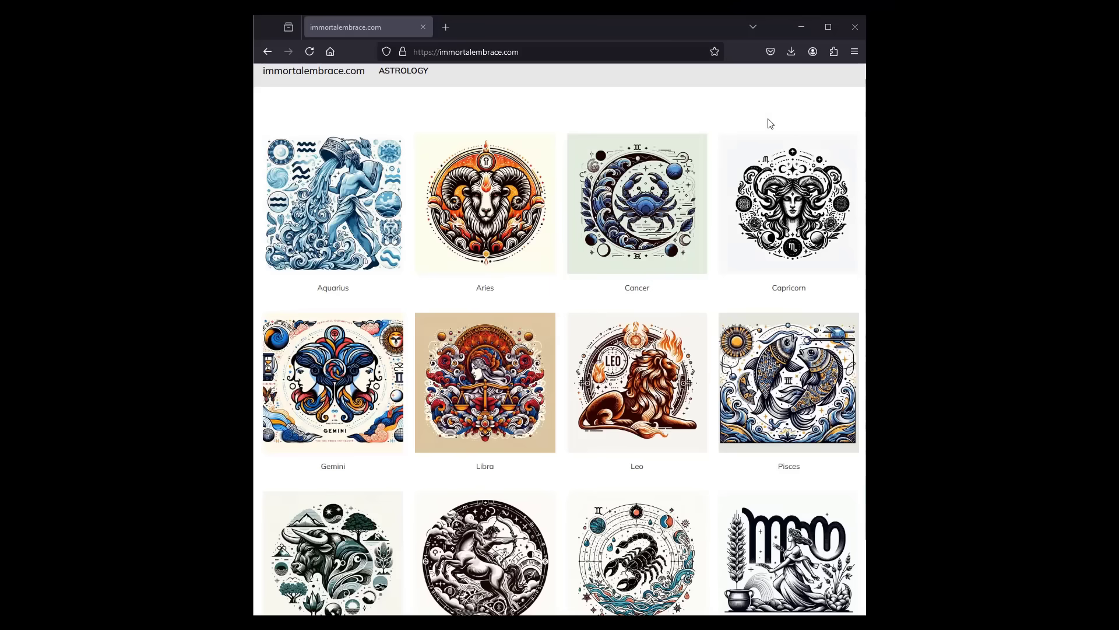
scroll(756, 190, down, 2)
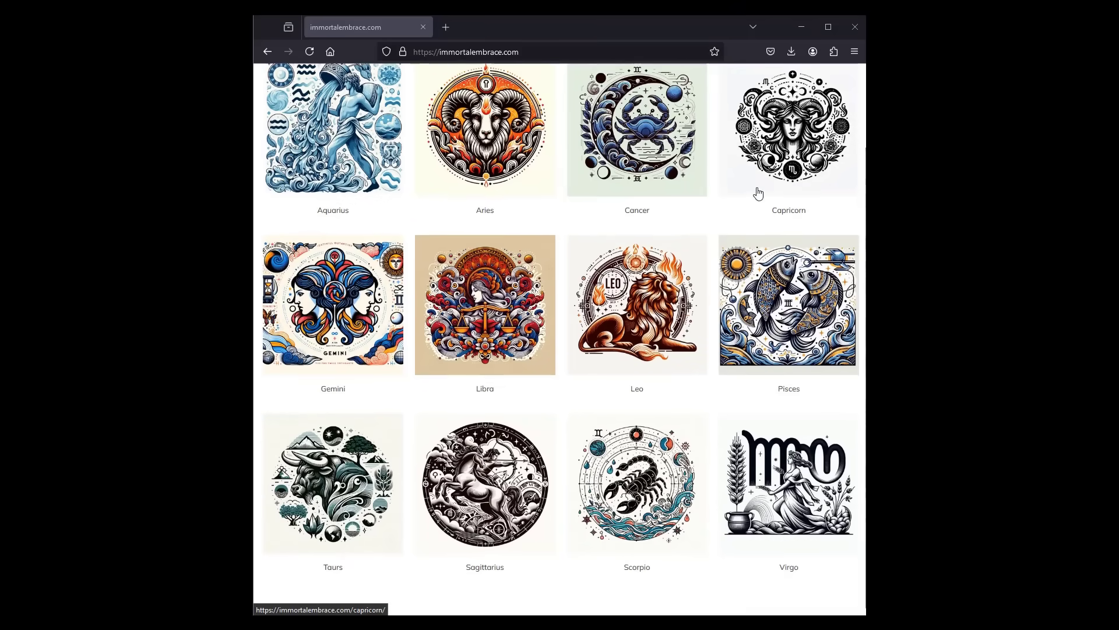
scroll(758, 195, up, 2)
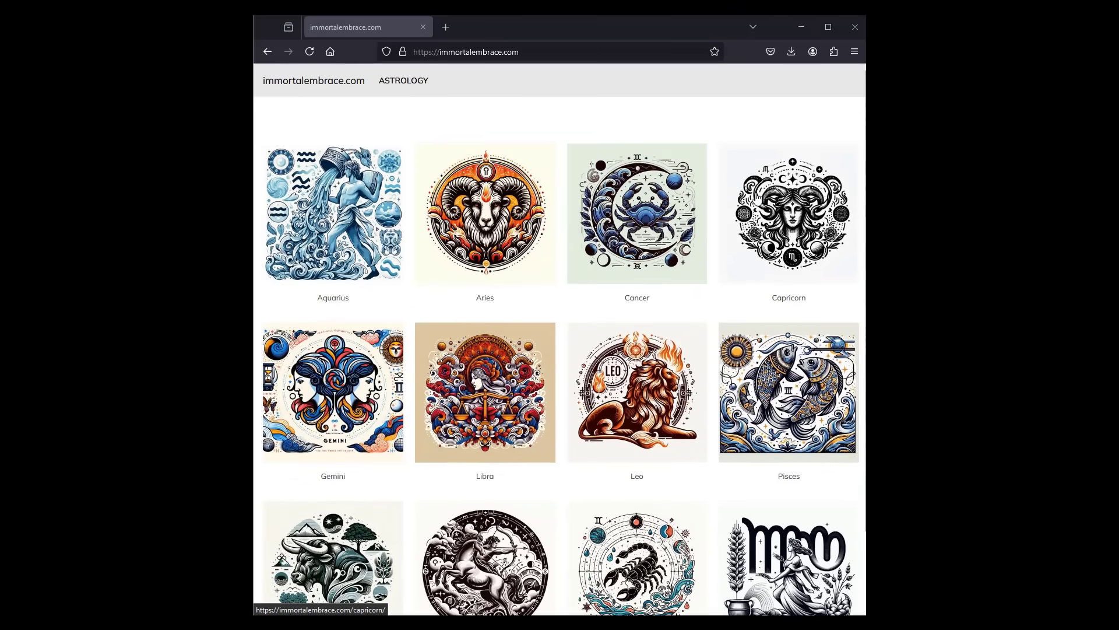
click(808, 209)
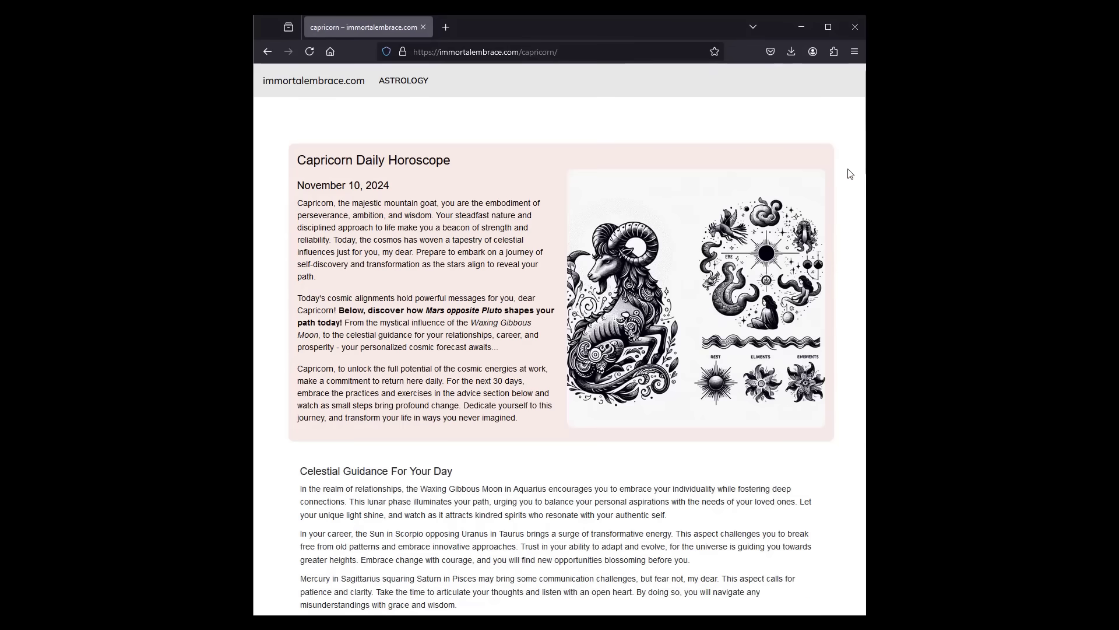
scroll(848, 177, down, 7)
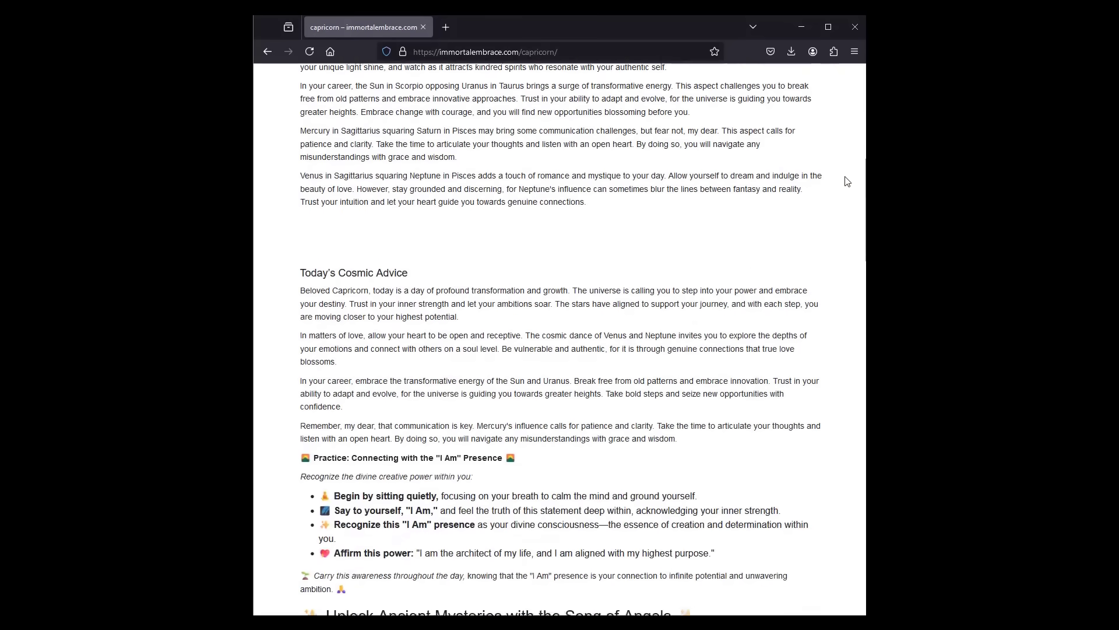
scroll(847, 181, down, 8)
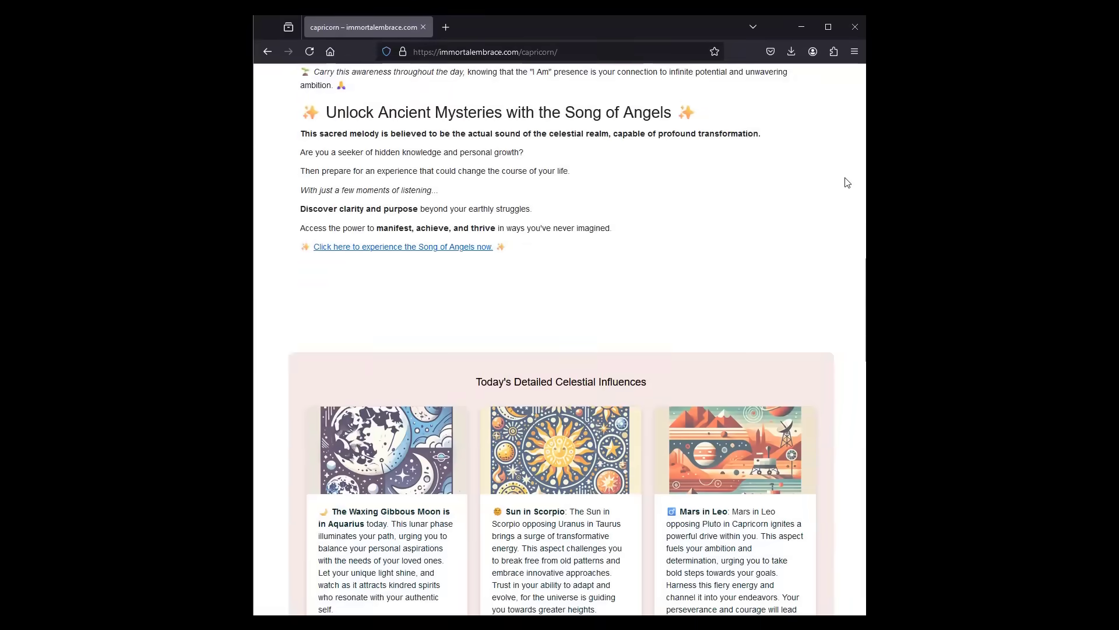
scroll(847, 183, down, 9)
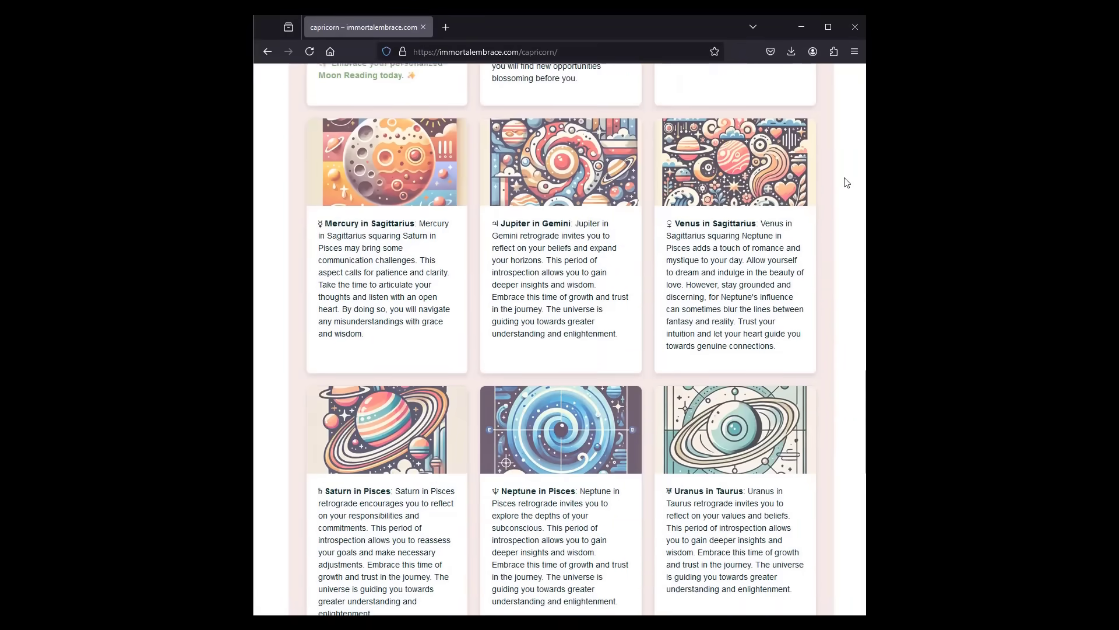
scroll(846, 183, down, 7)
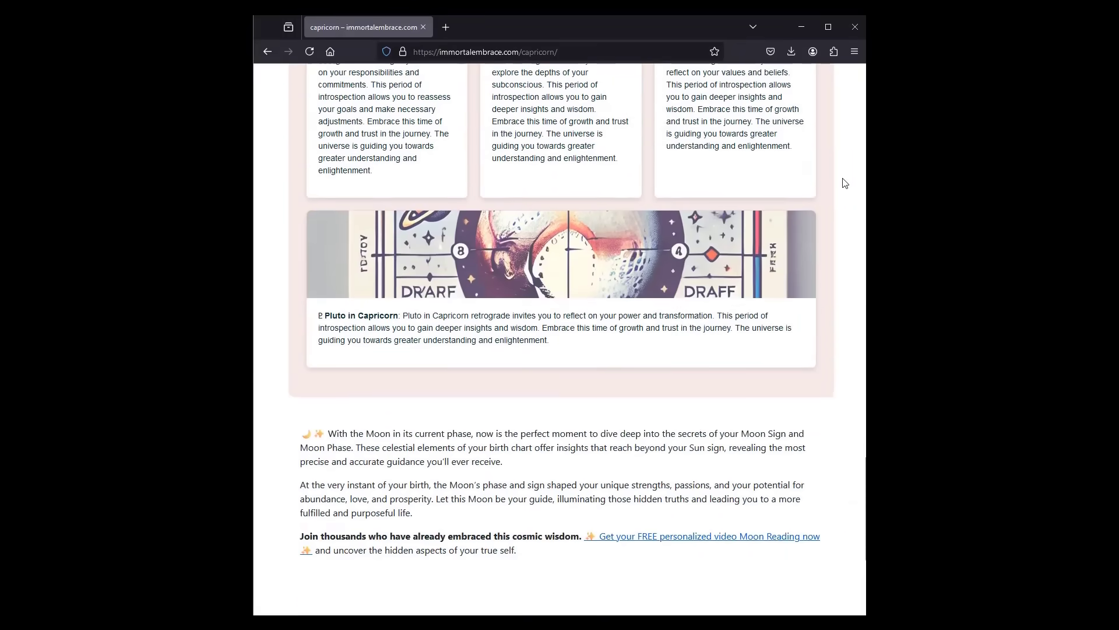
scroll(845, 183, down, 4)
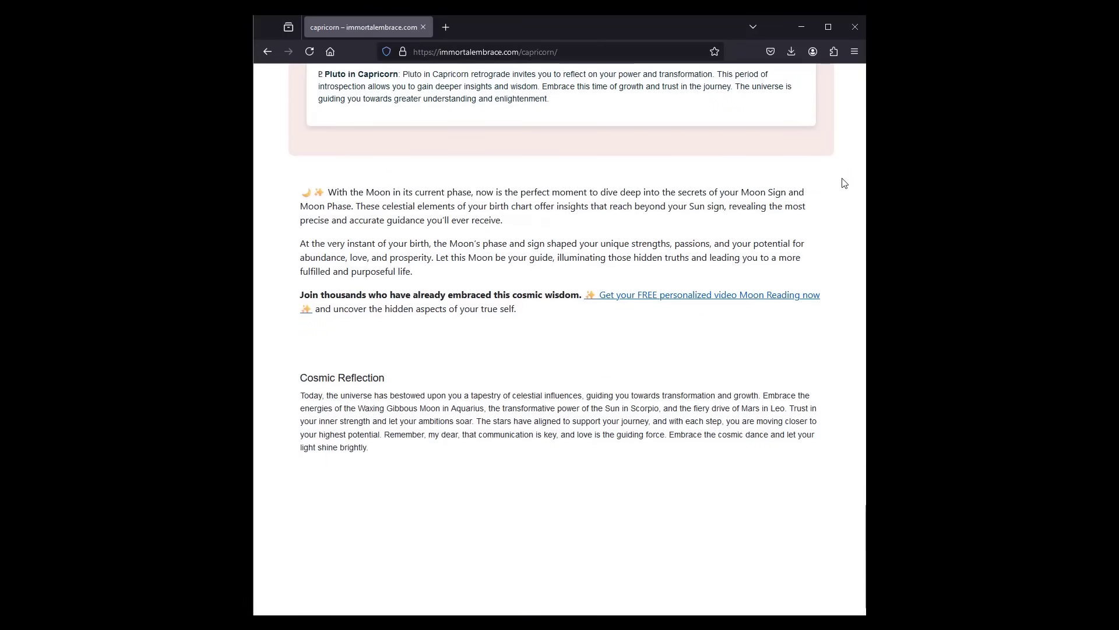
scroll(845, 184, up, 12)
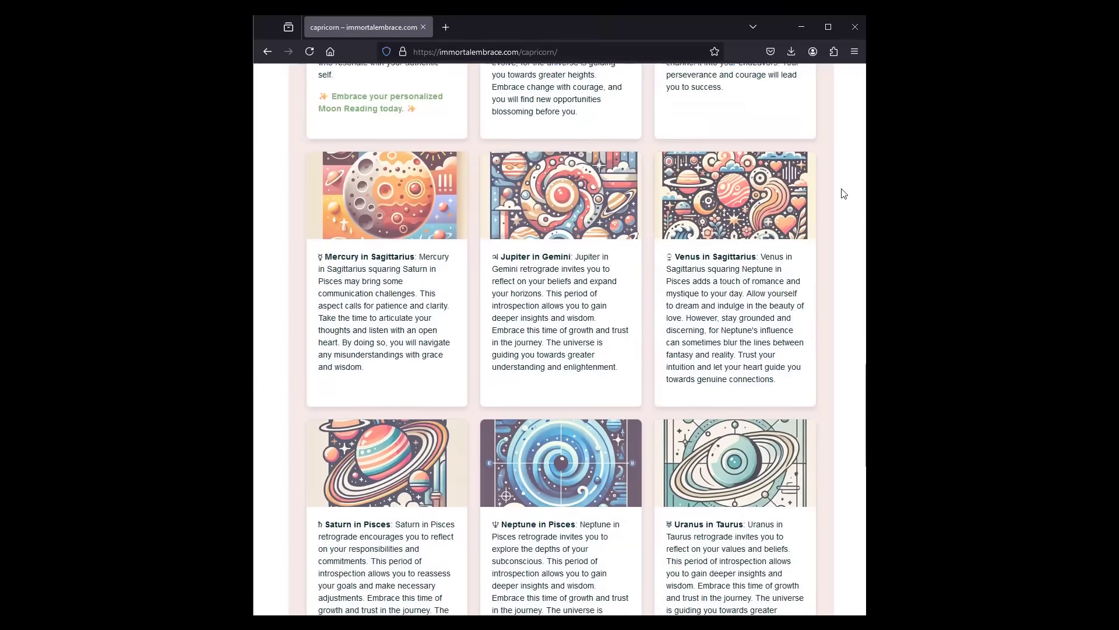
scroll(844, 194, up, 12)
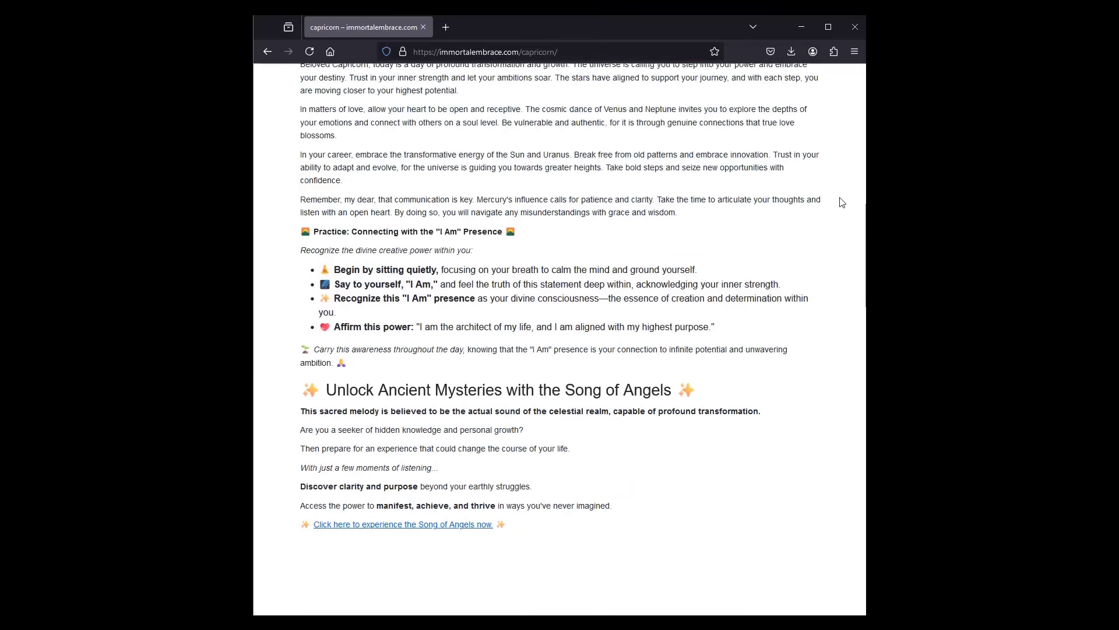
scroll(843, 202, up, 10)
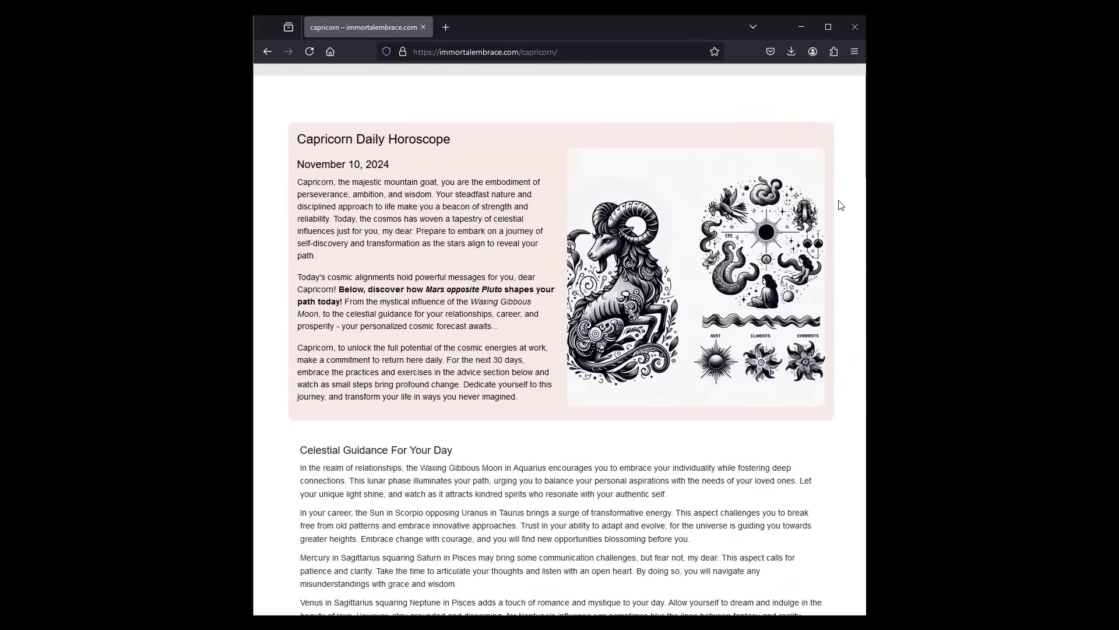
scroll(840, 205, up, 1)
click(386, 83)
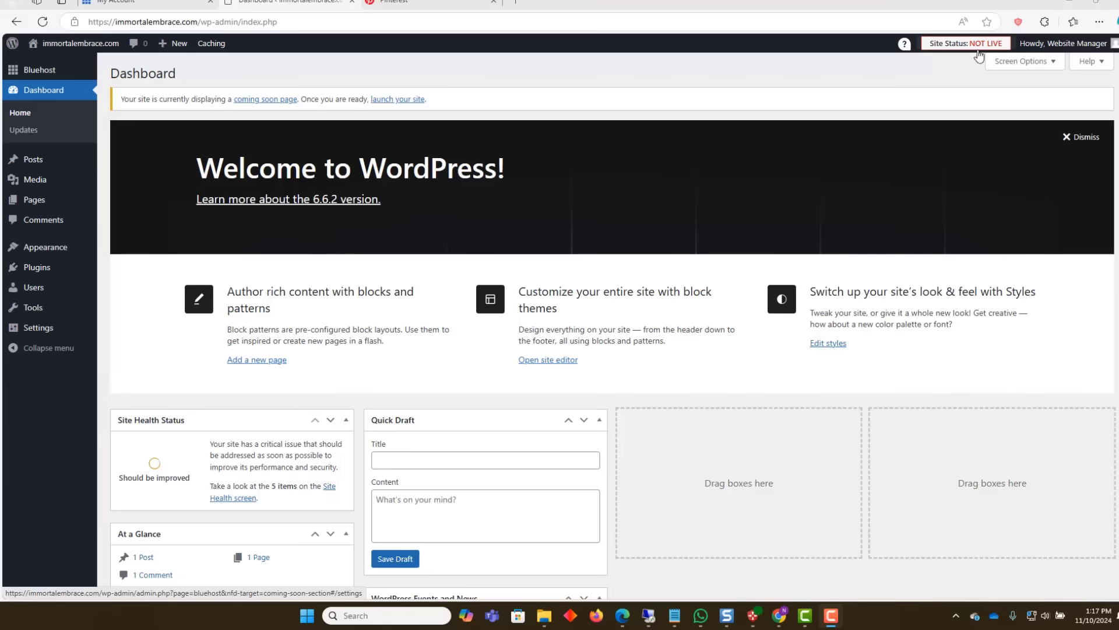
Search the plugin directory for 'ez horoscop' and install the EZ Horoscope plugin.
click(34, 201)
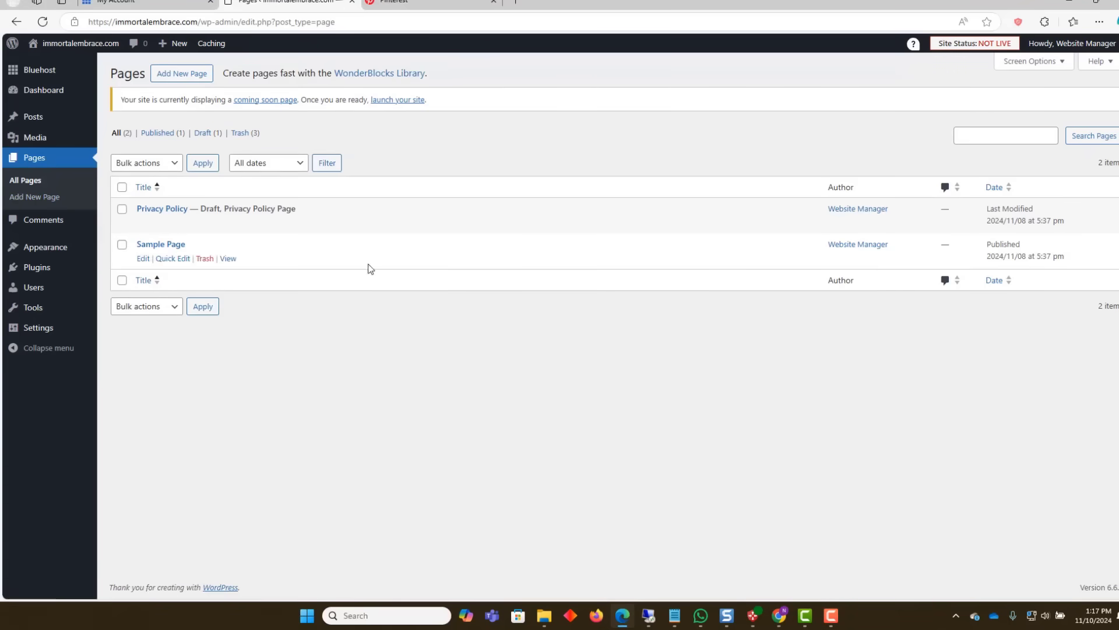
click(43, 268)
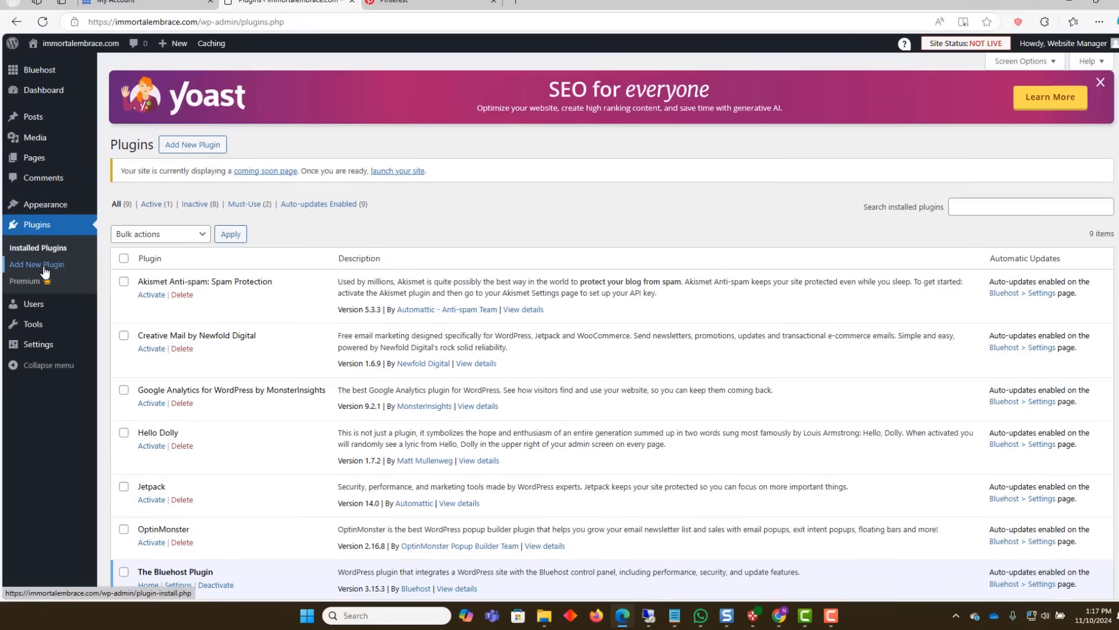
click(201, 151)
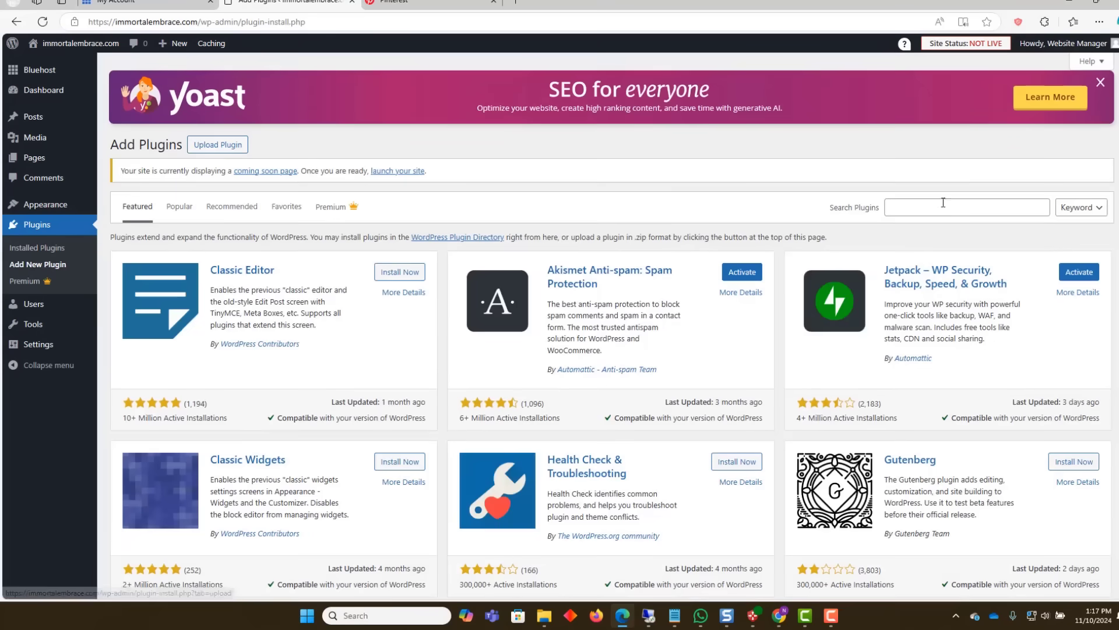
click(941, 207)
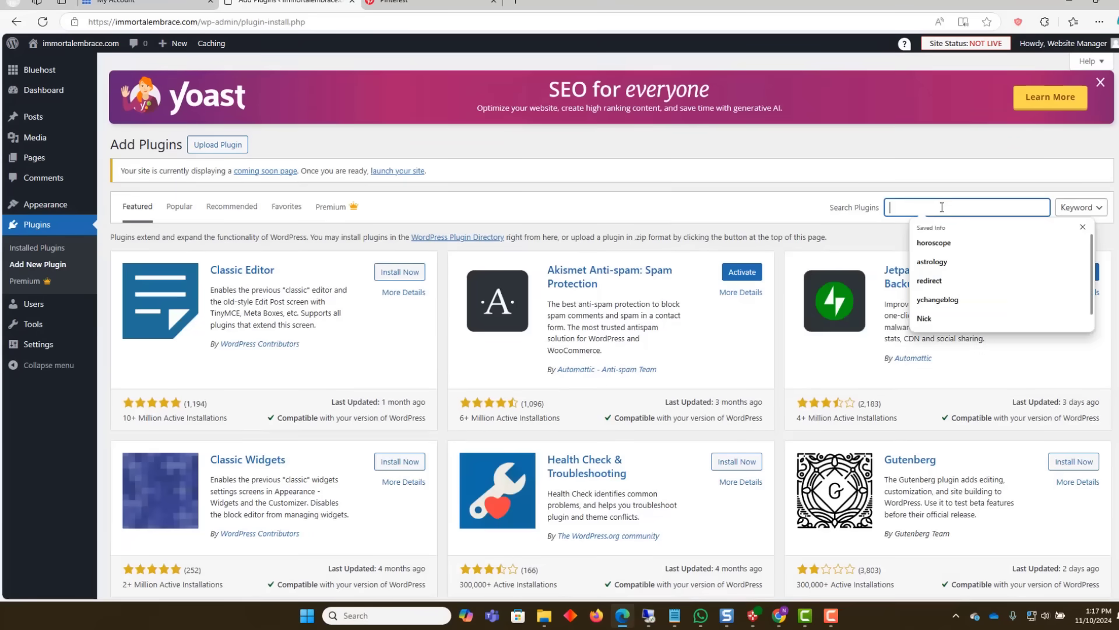
text(ez h)
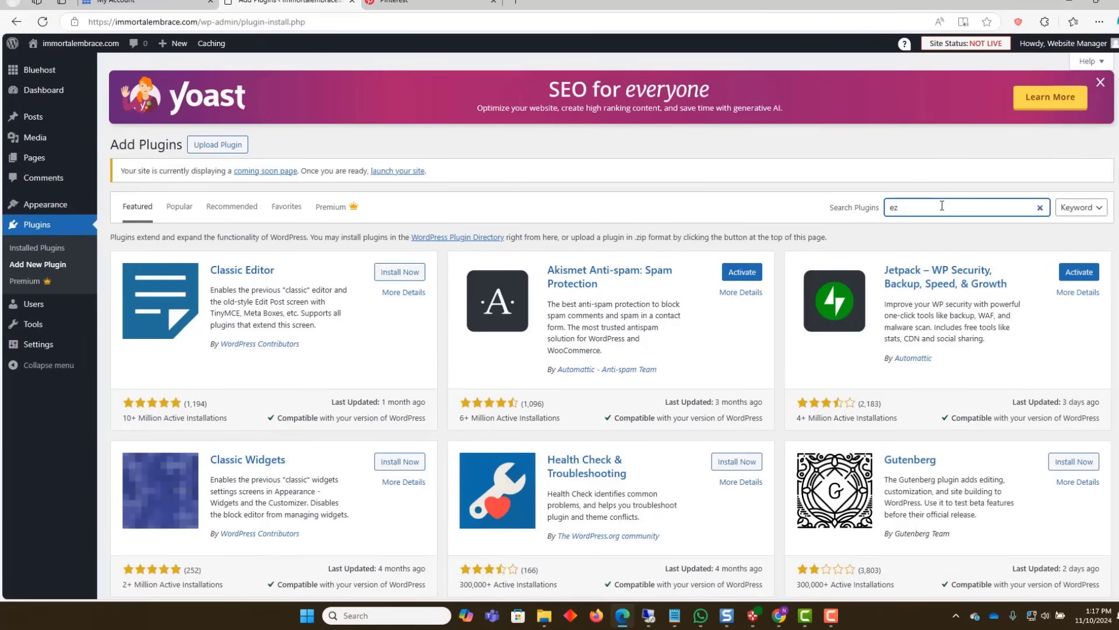
text(oroscope)
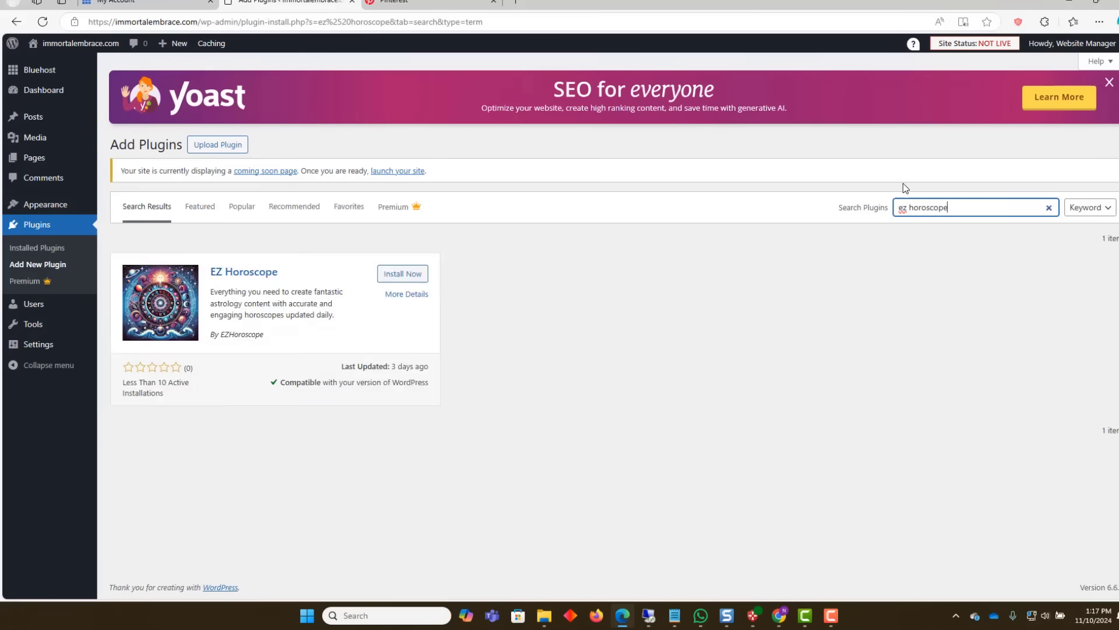
click(399, 401)
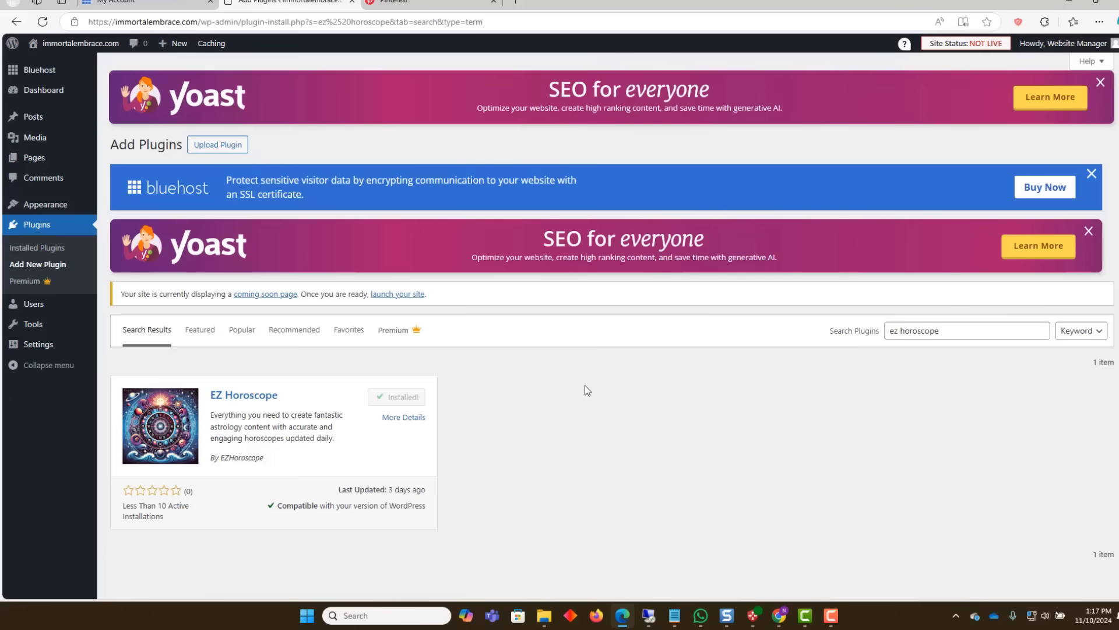
Activate EZ Horoscope and allow the opt-in to reach its settings page.
click(405, 397)
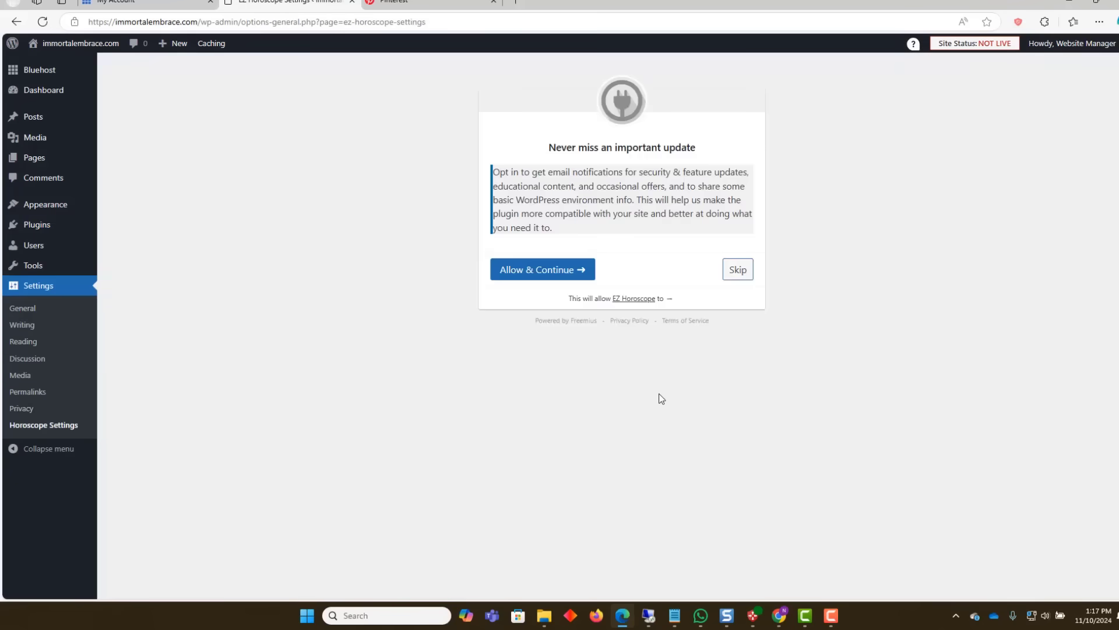
click(552, 270)
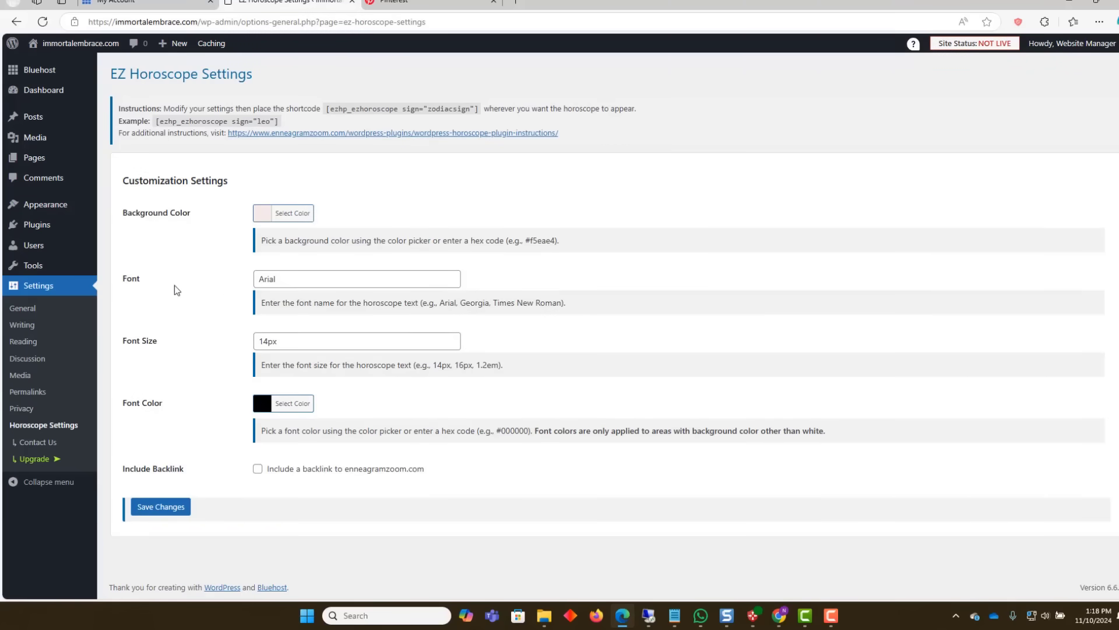
Search the theme directory for 'yith', then install and activate YITH Wonder.
mouse_move(49, 205)
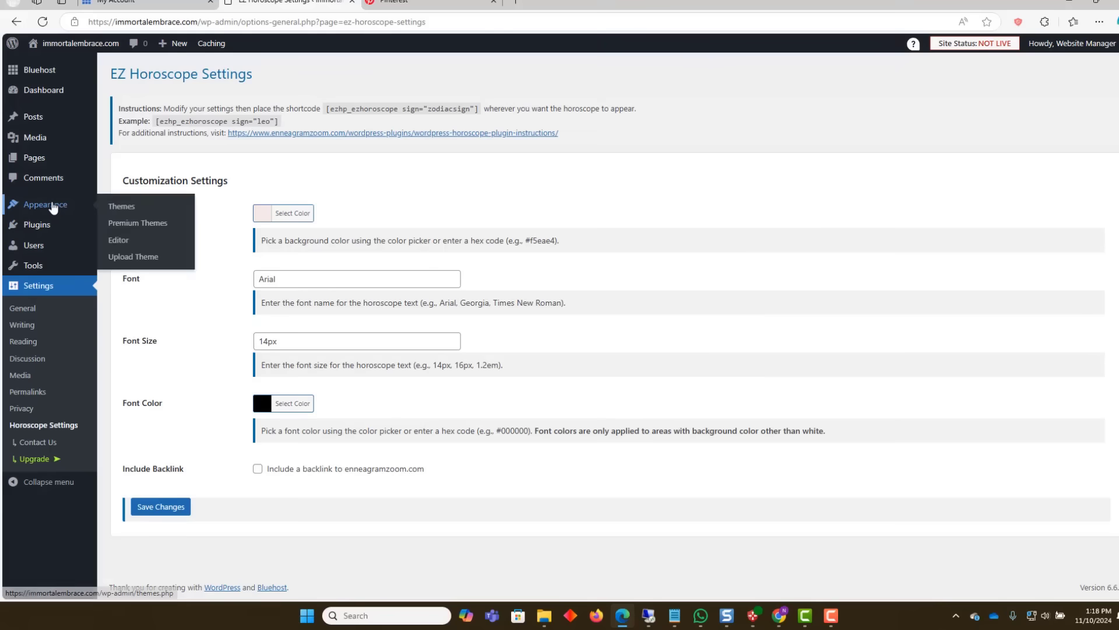
click(116, 206)
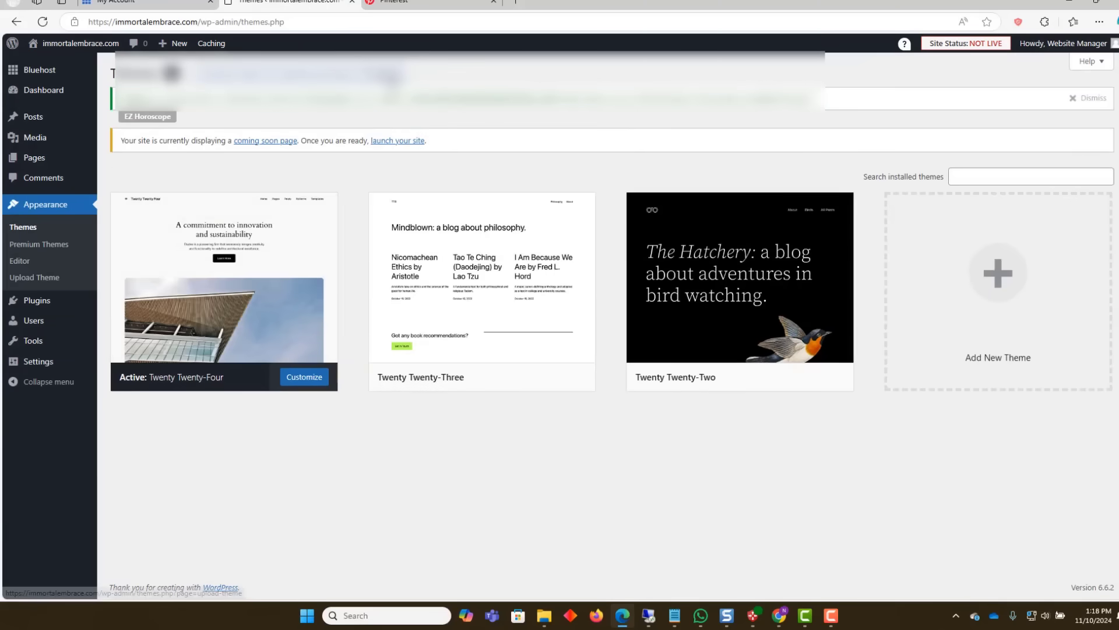
click(34, 278)
click(1004, 255)
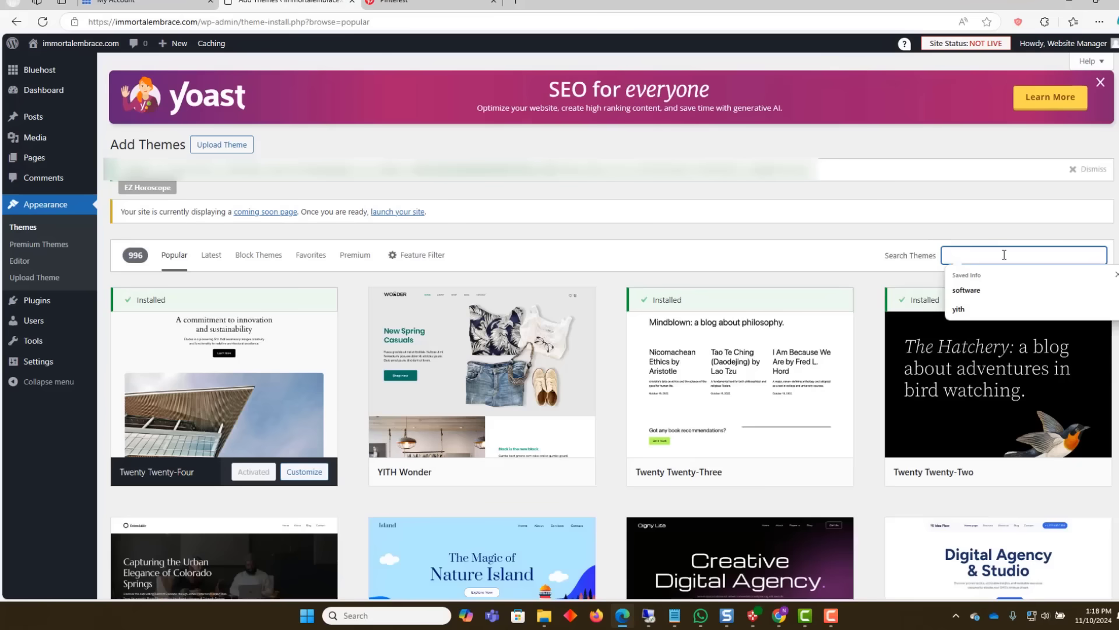
text(yith)
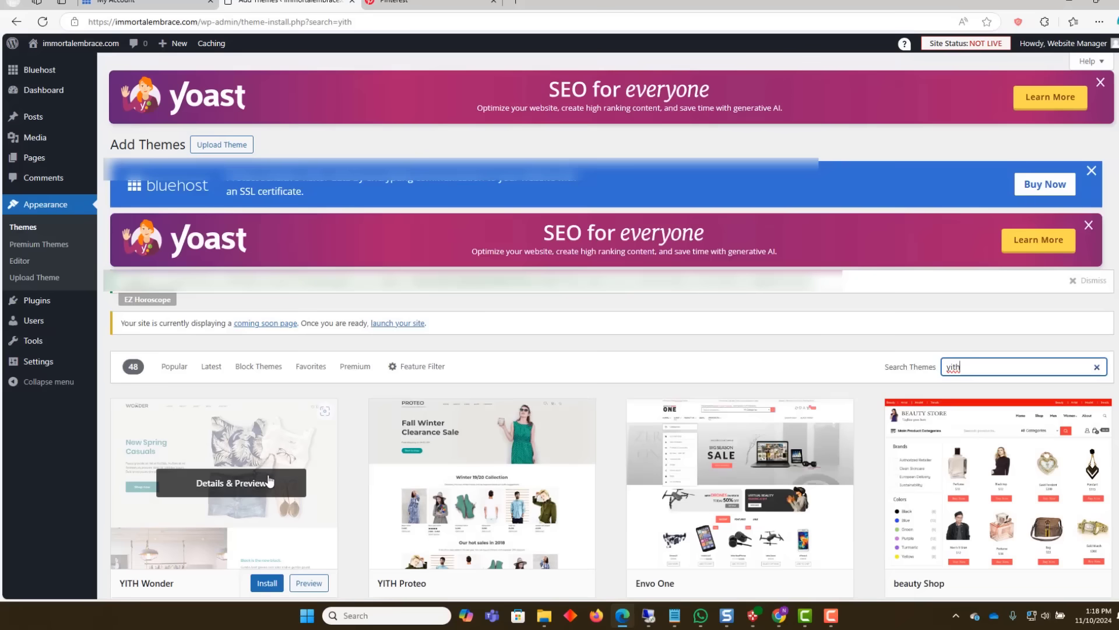
click(271, 588)
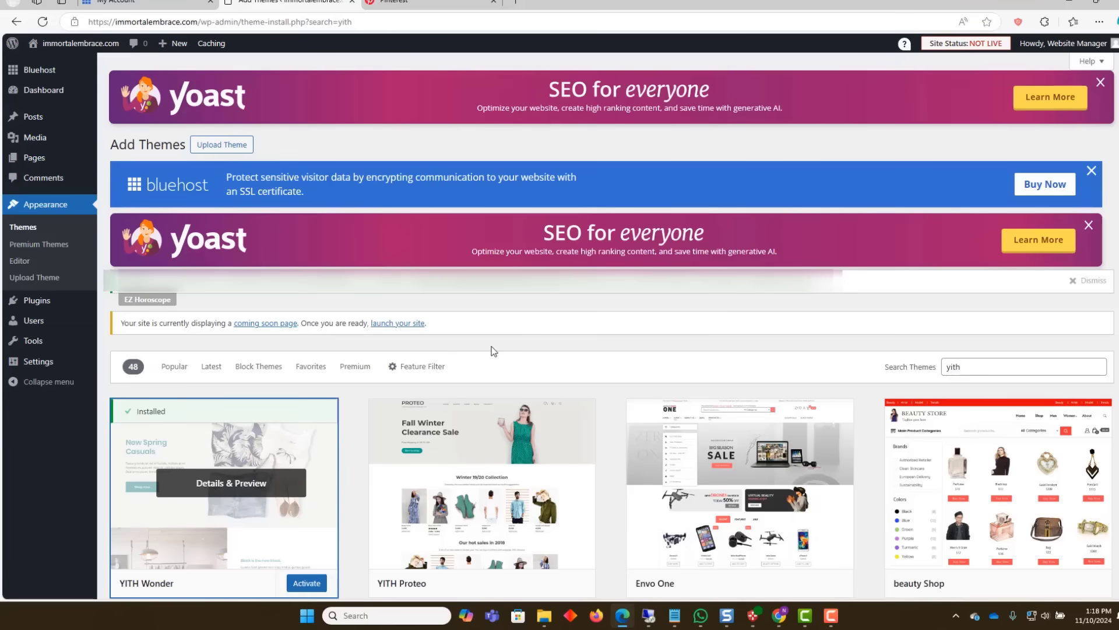
click(306, 583)
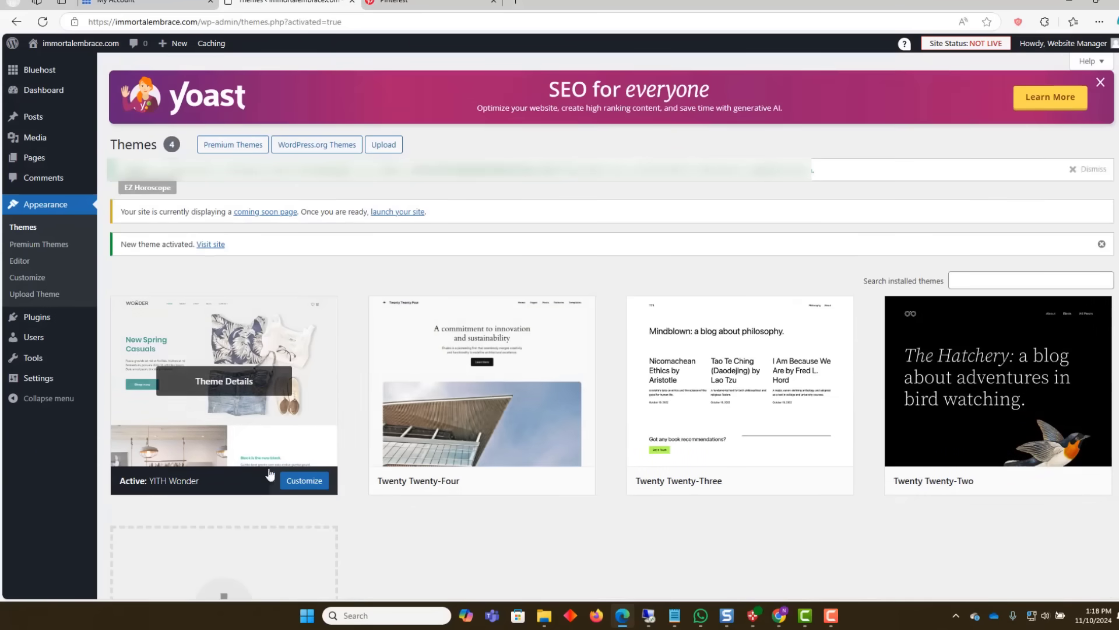
Open the YITH Wonder 'Pages' template in the site editor from the Templates list.
click(309, 485)
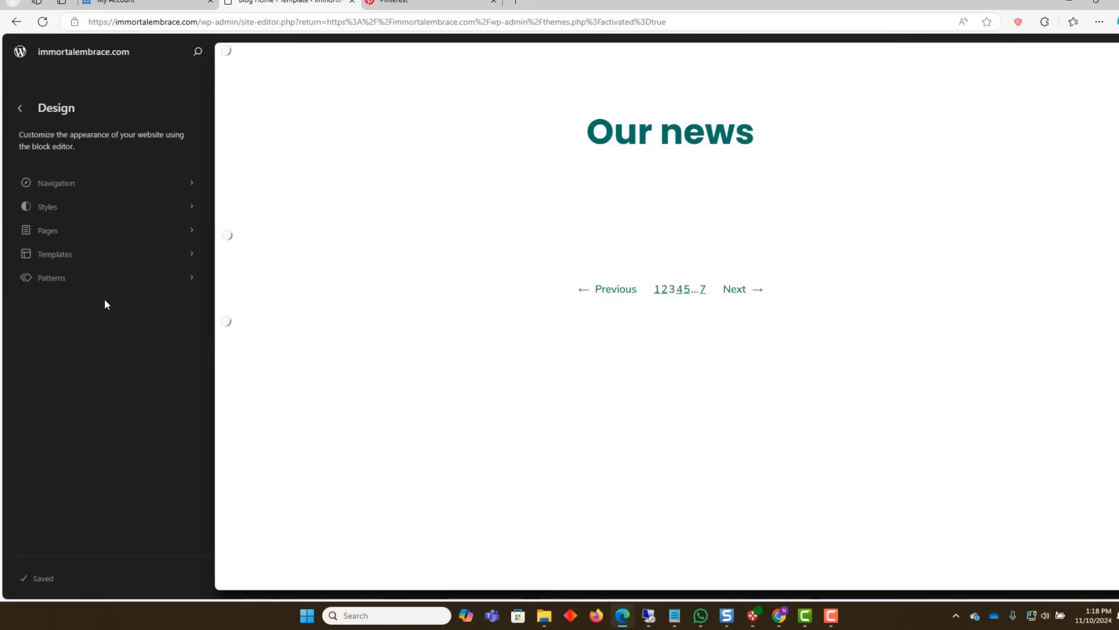
click(86, 262)
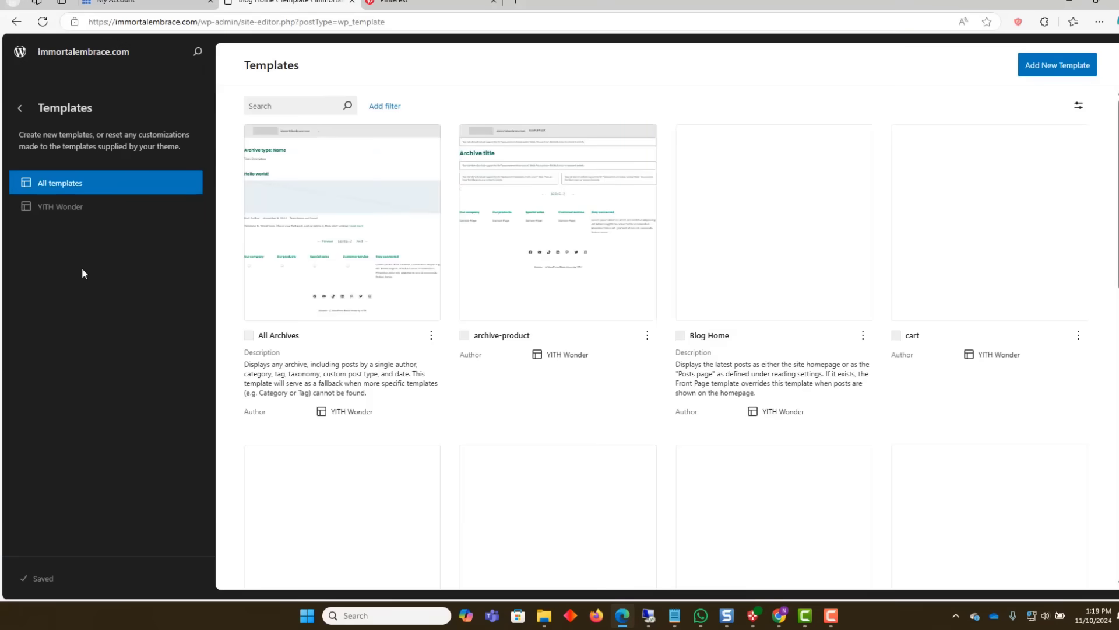
click(82, 212)
scroll(969, 244, down, 10)
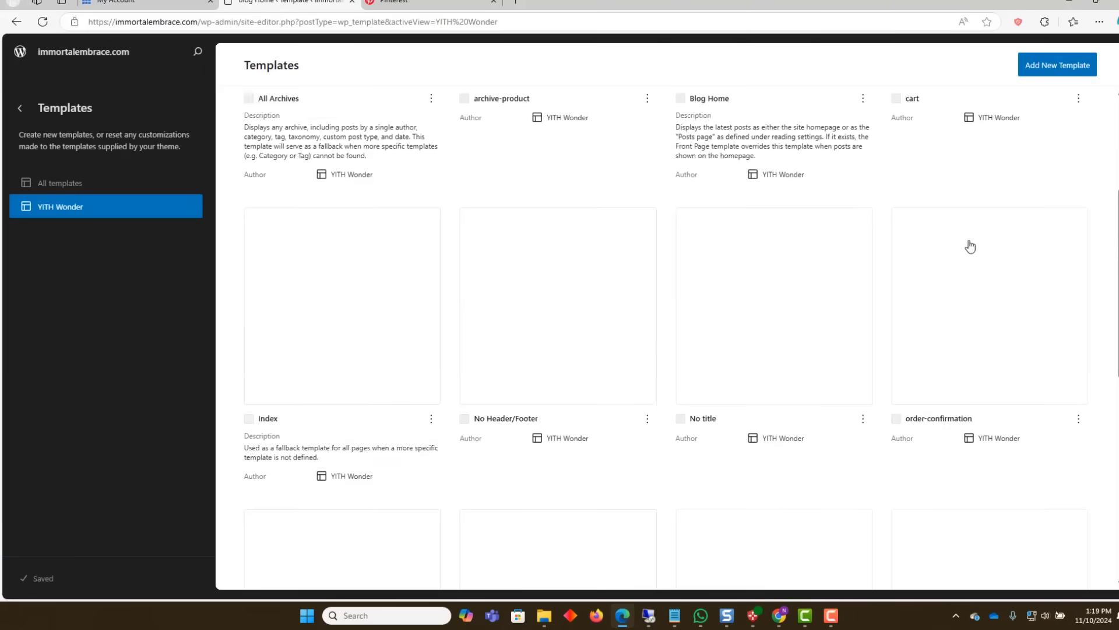
click(541, 240)
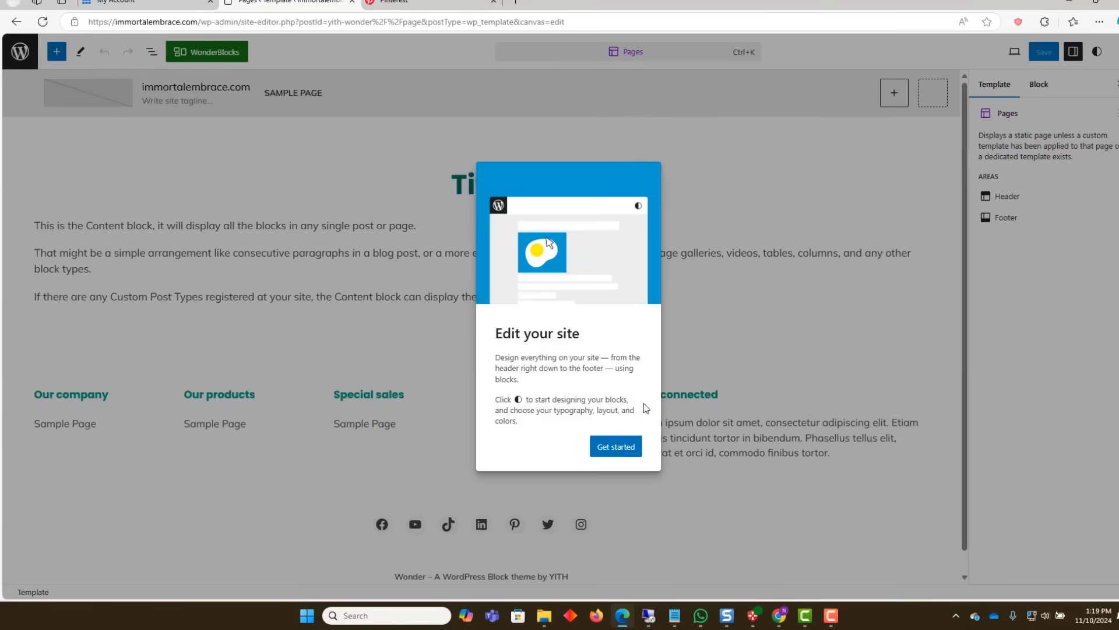
Dismiss the welcome message and delete the Title block from the Pages template.
click(617, 449)
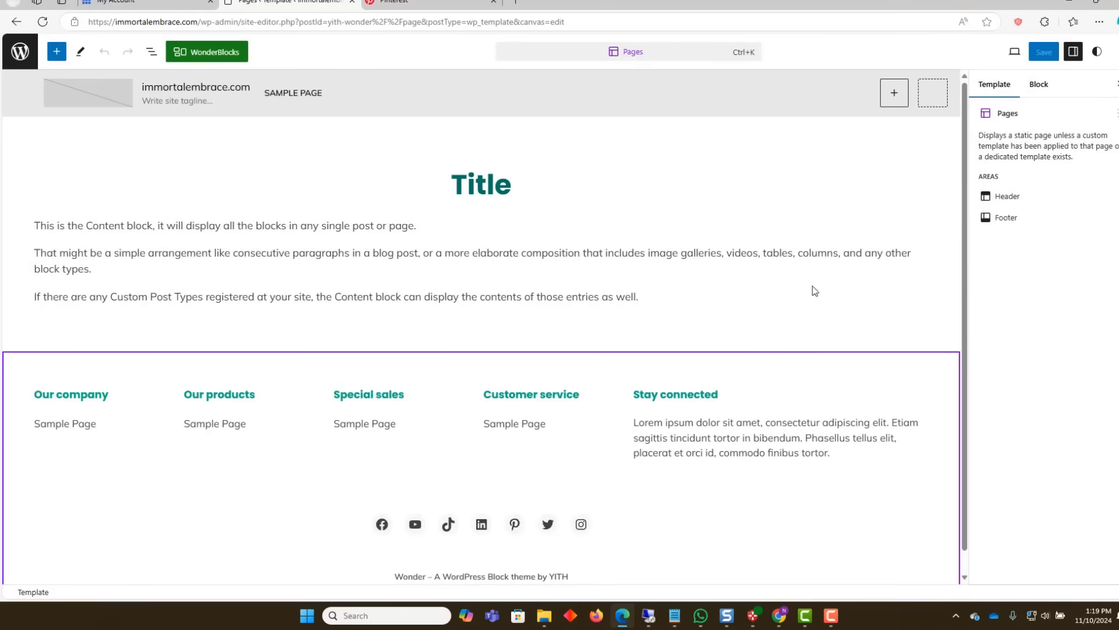
click(546, 188)
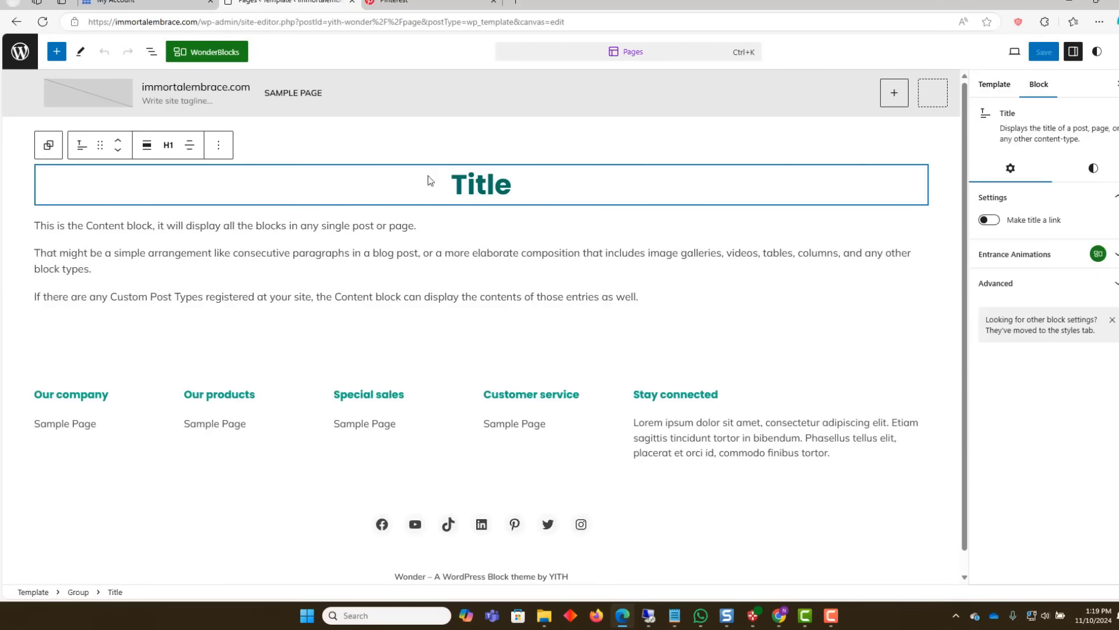
click(219, 151)
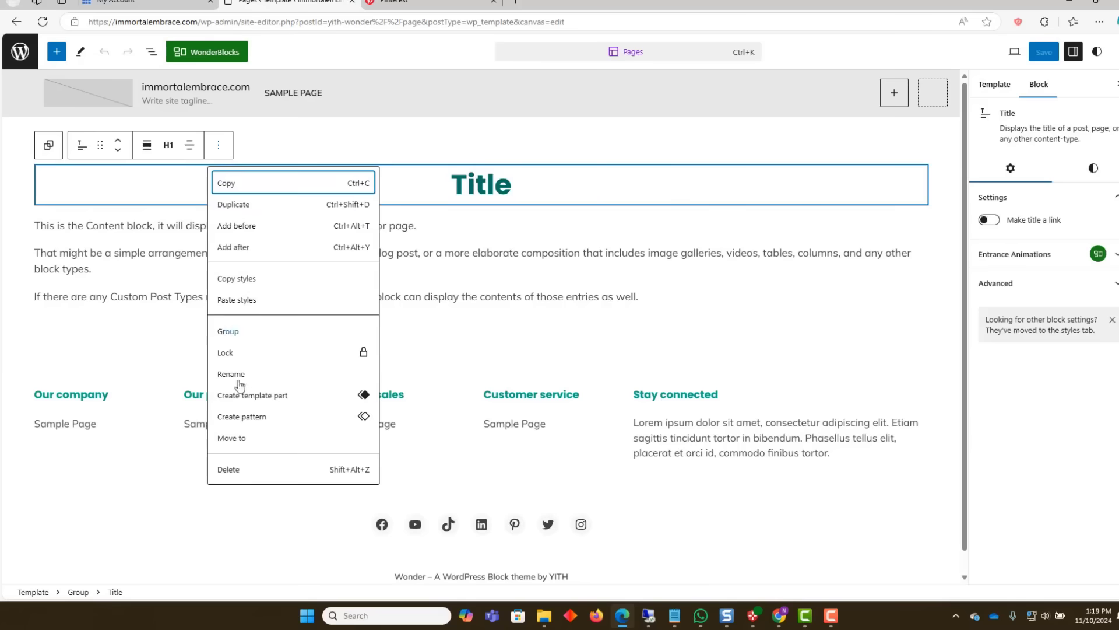
click(248, 473)
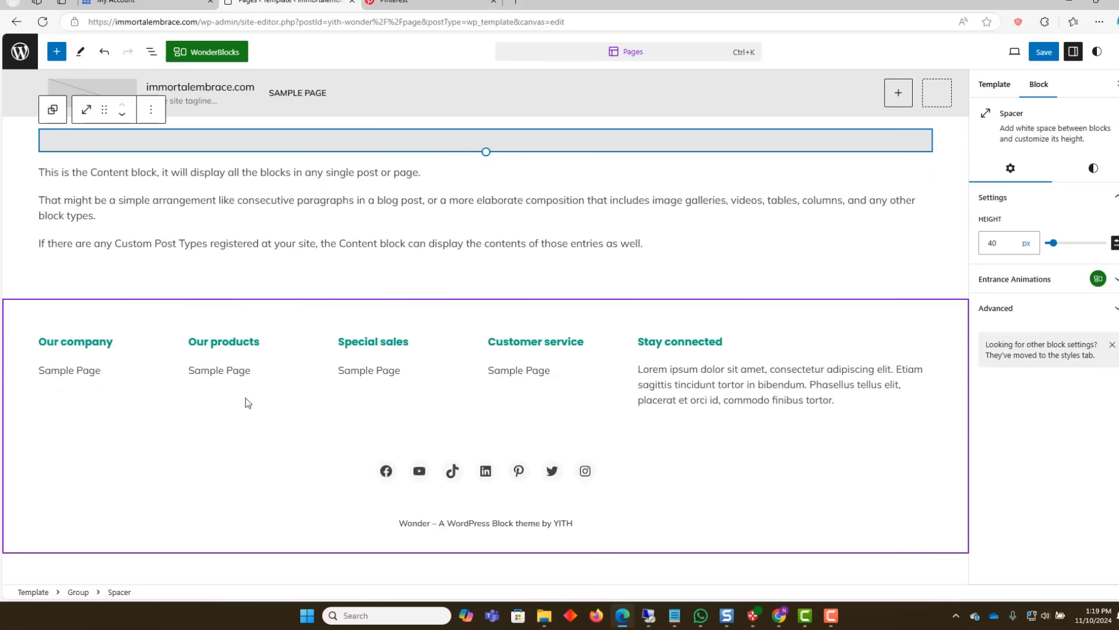
Delete the template's footer, save the Pages template, and return to the Templates list.
click(293, 402)
click(167, 280)
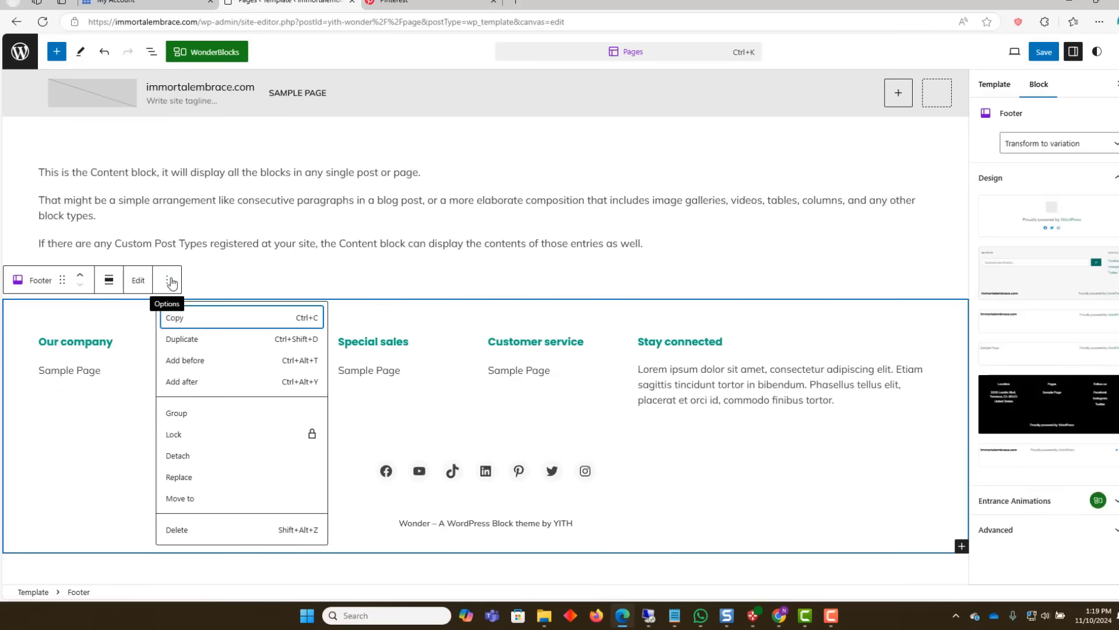
click(222, 520)
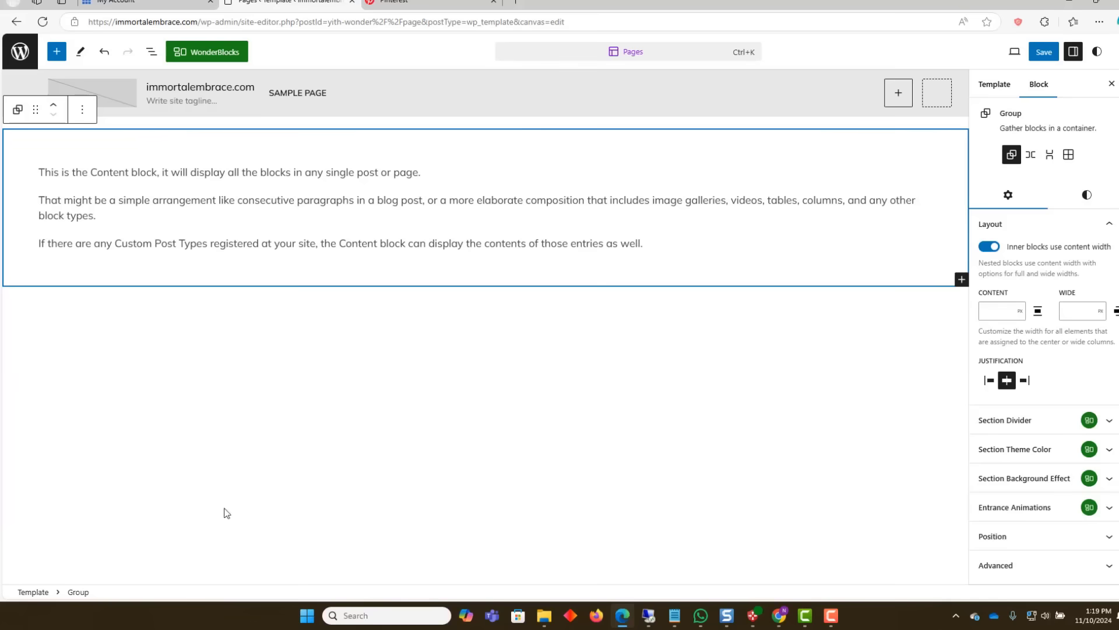
click(1044, 52)
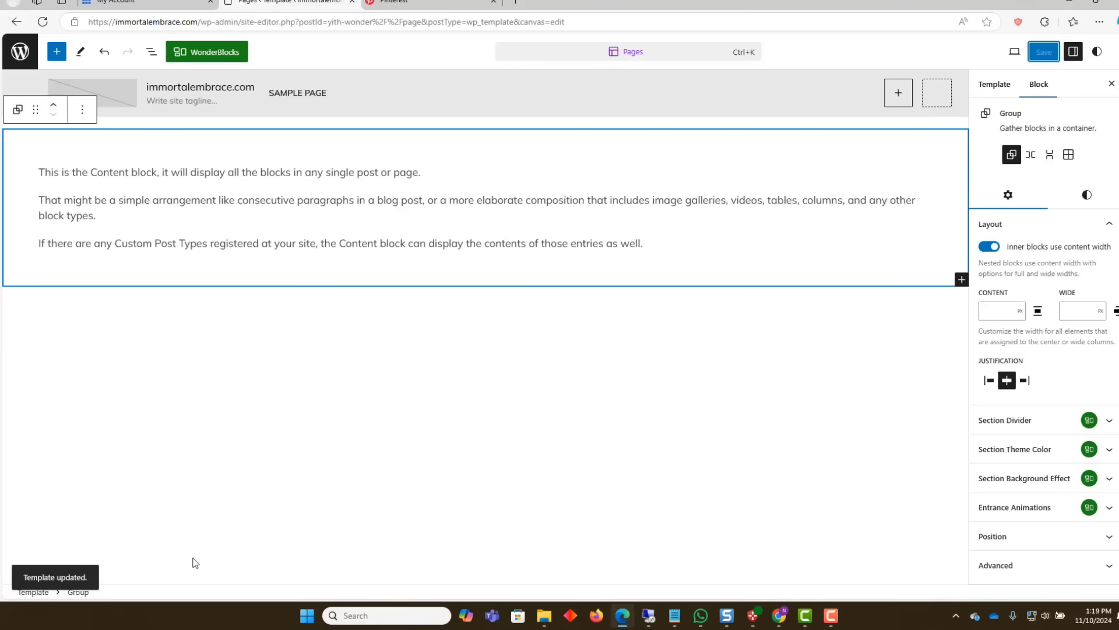
click(23, 53)
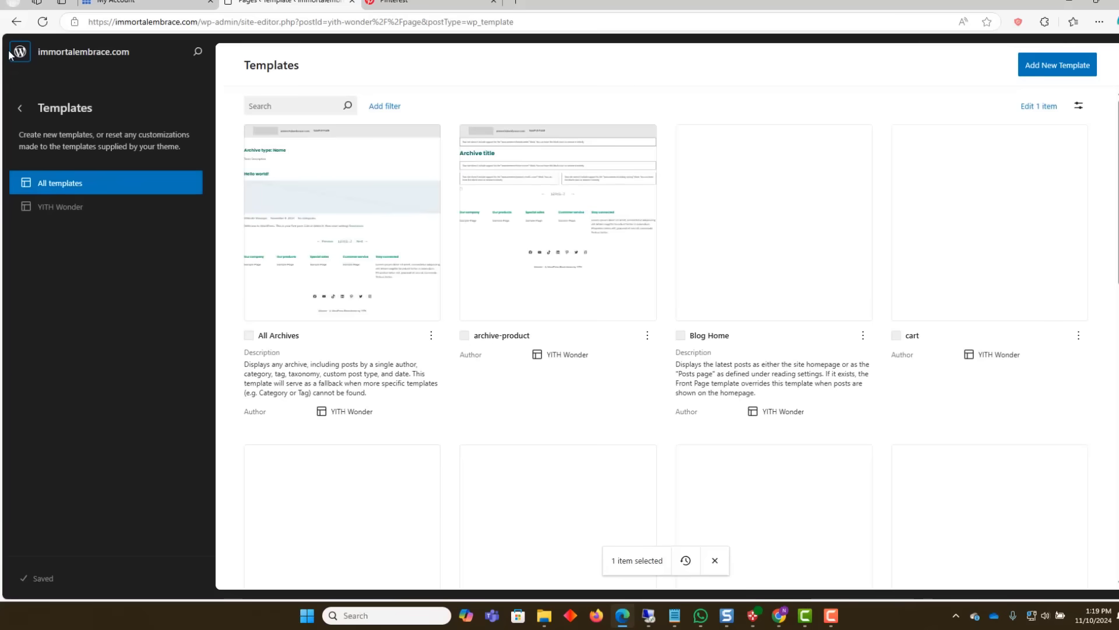
Exit the site editor to the Dashboard and open the Pages list.
click(22, 109)
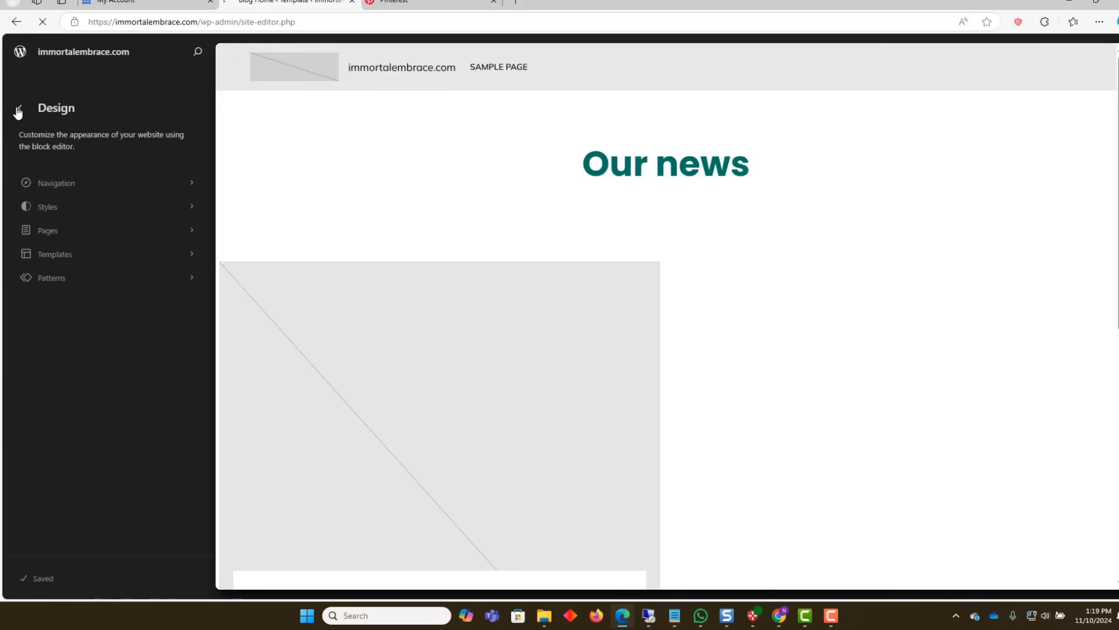
click(18, 111)
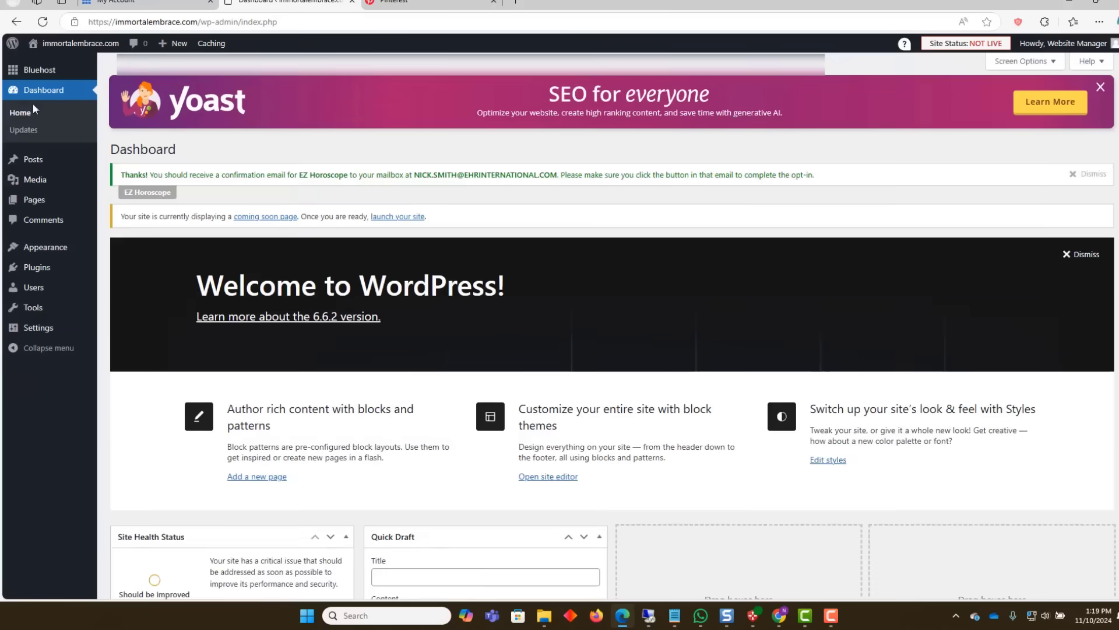
mouse_move(58, 201)
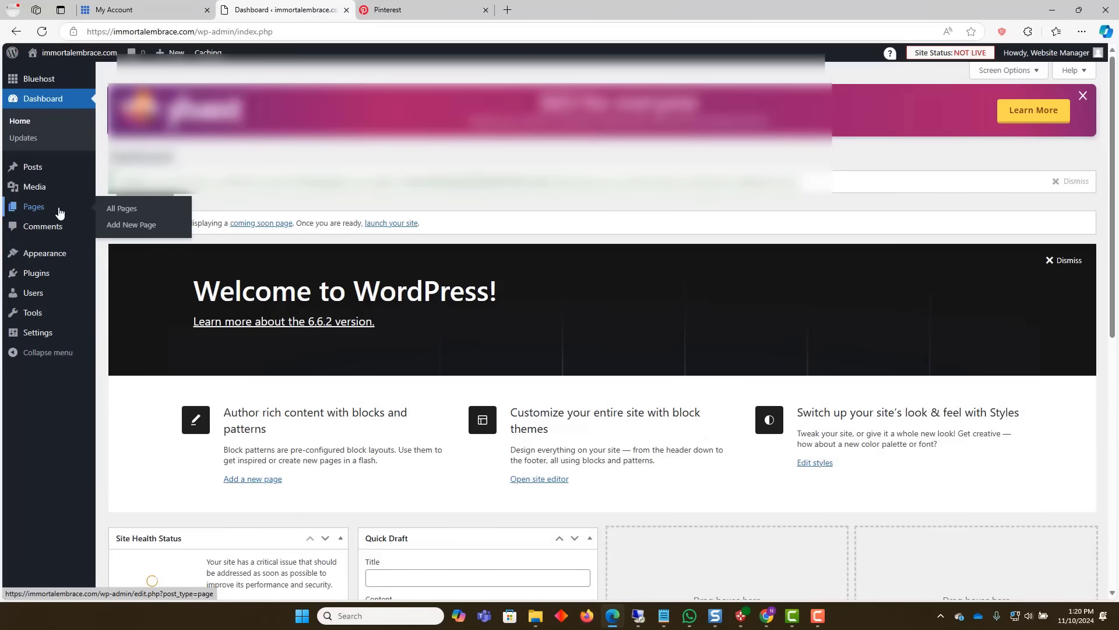
click(58, 210)
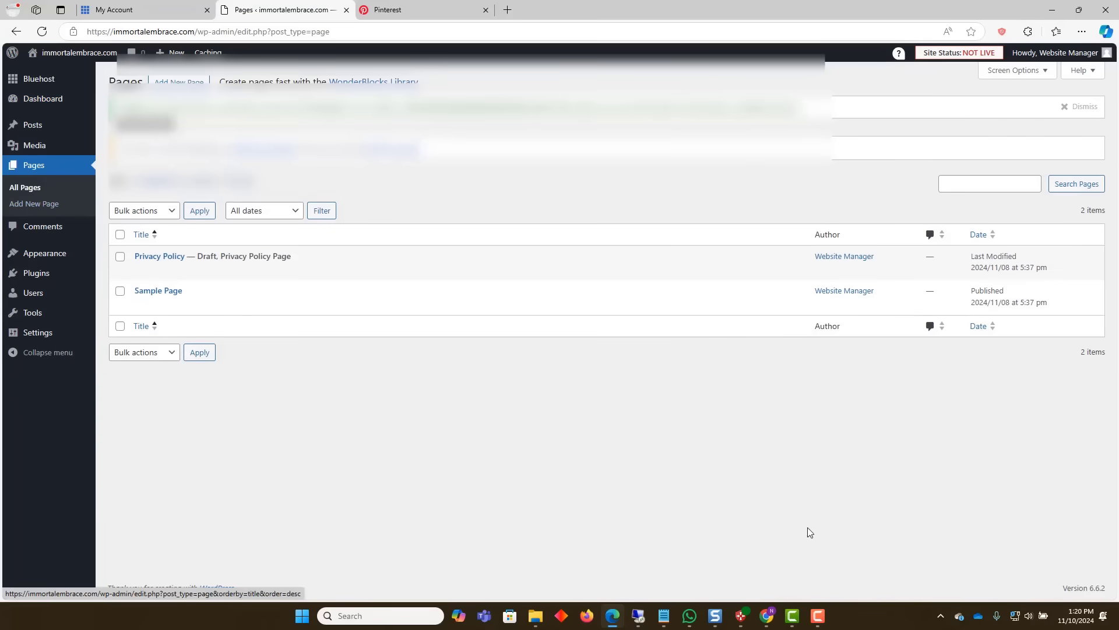
Select the Aquarius shortcode line and its image URL in the Notepad zodiac notes, then return to Edge.
click(668, 617)
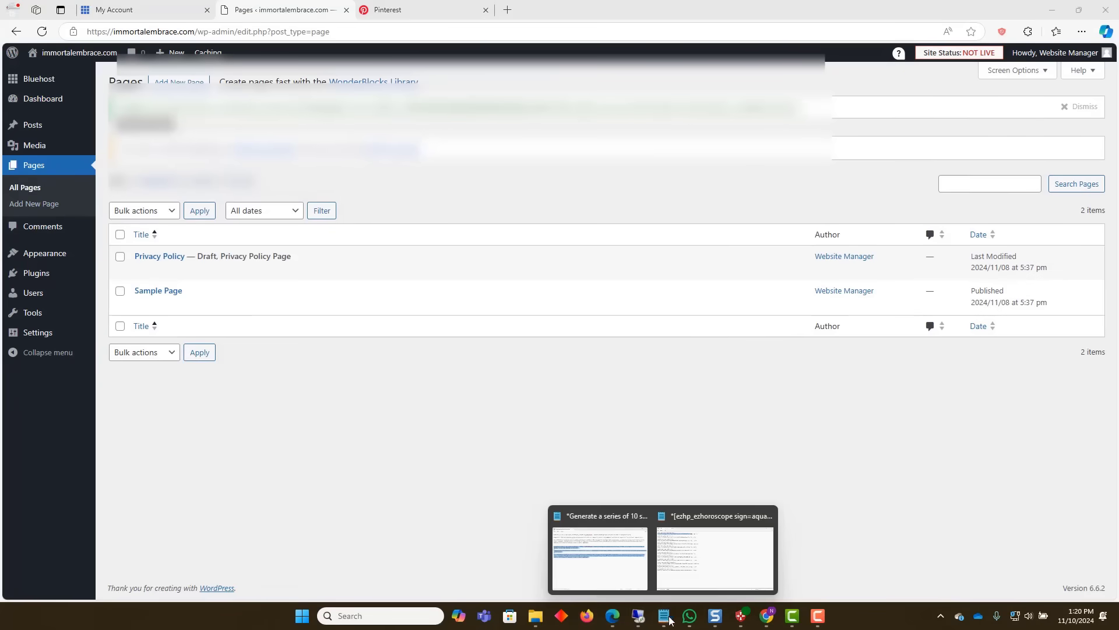
click(733, 577)
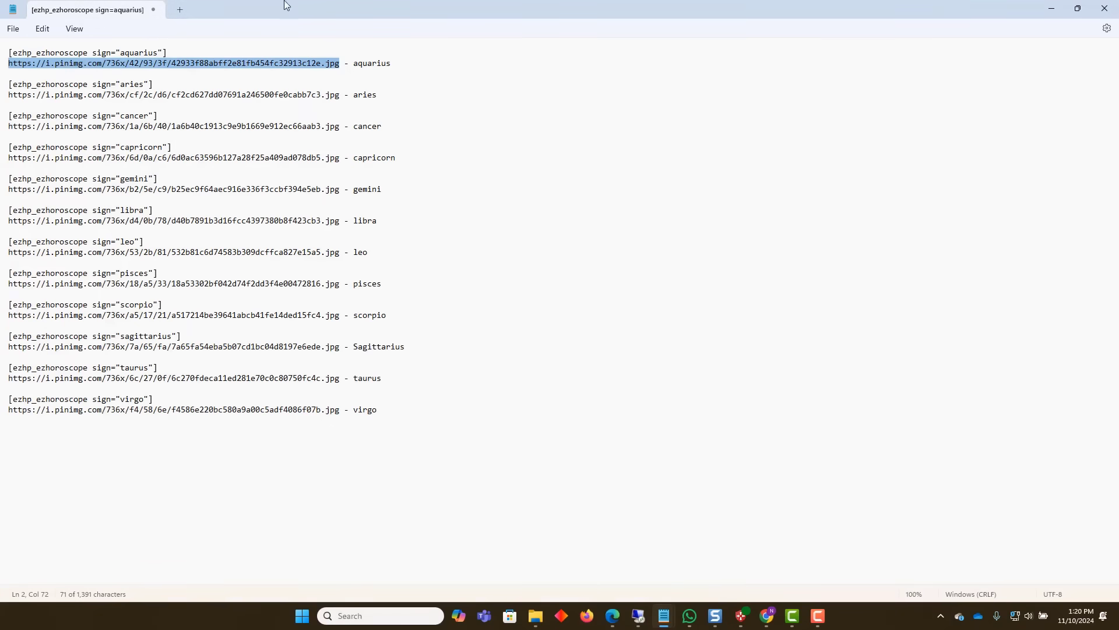
drag(166, 53, 3, 51)
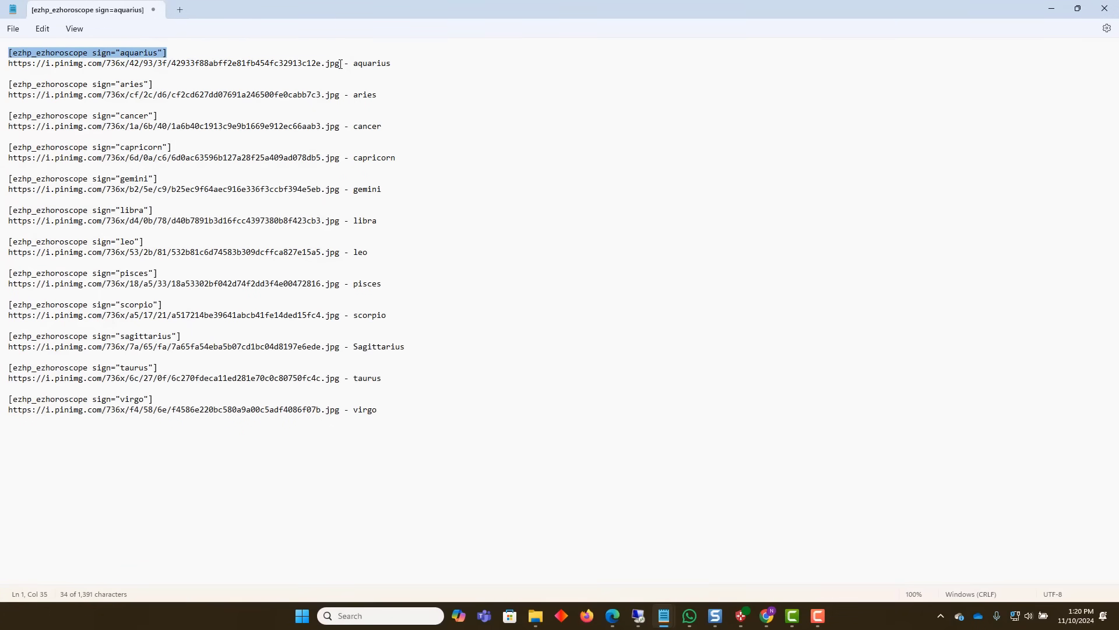
drag(340, 63, 3, 64)
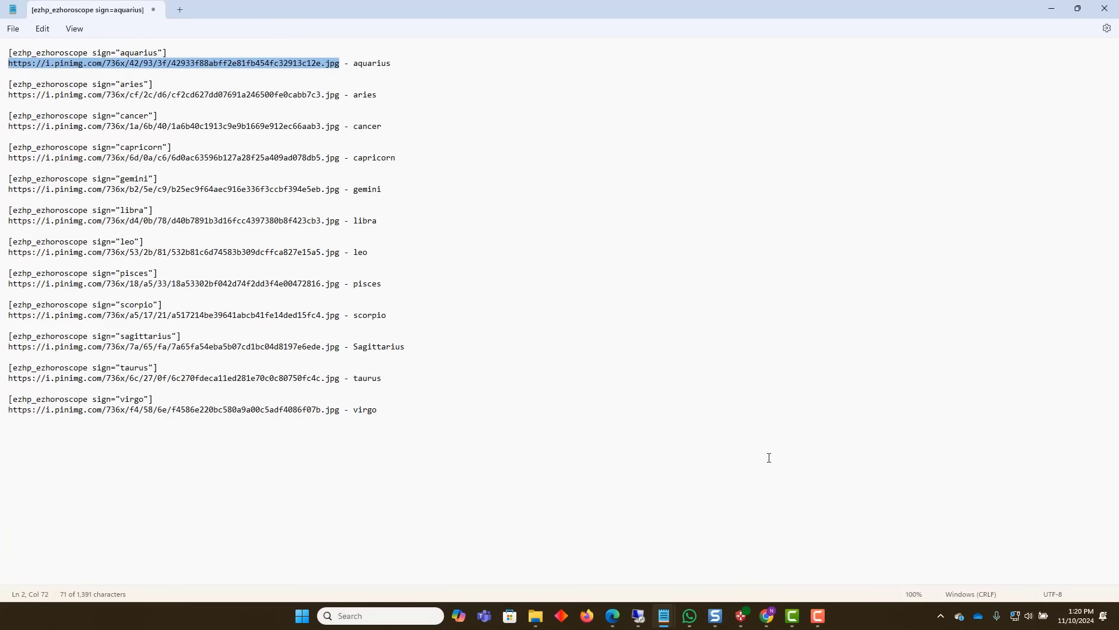
mouse_move(614, 624)
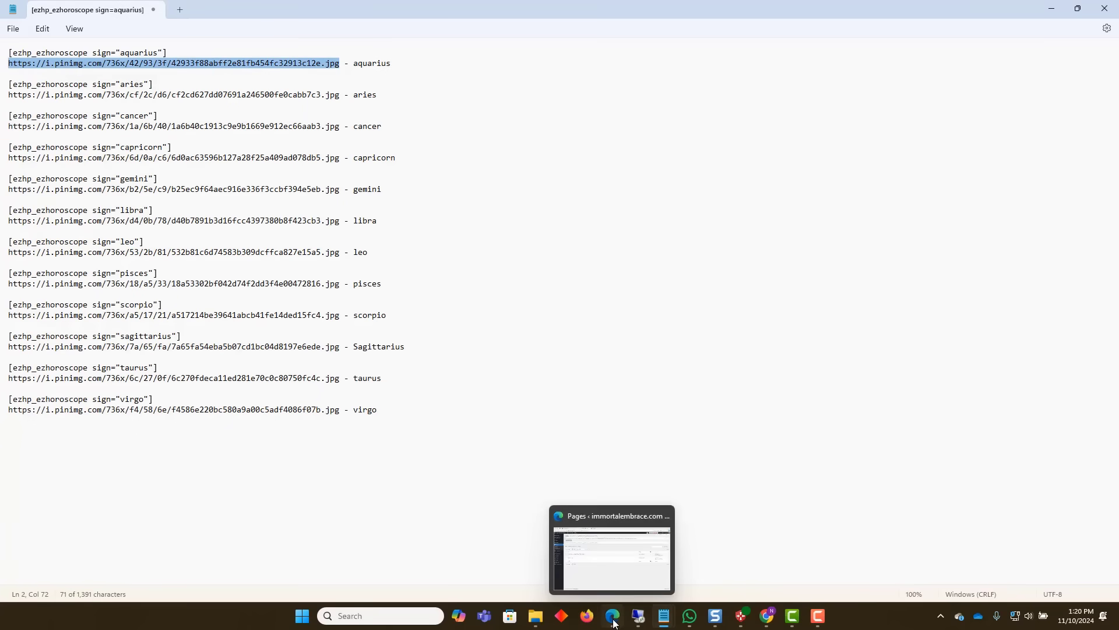
click(614, 535)
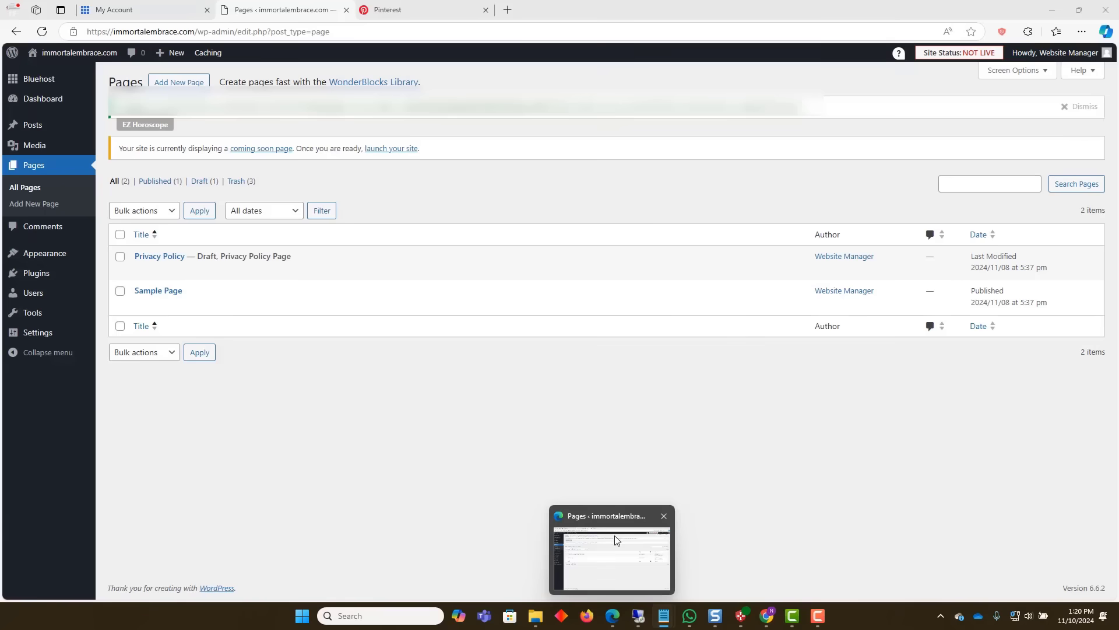
Copy the Cancer Sun Sign pin image from the Cancer Horoscope board, then bring up Notepad.
click(414, 6)
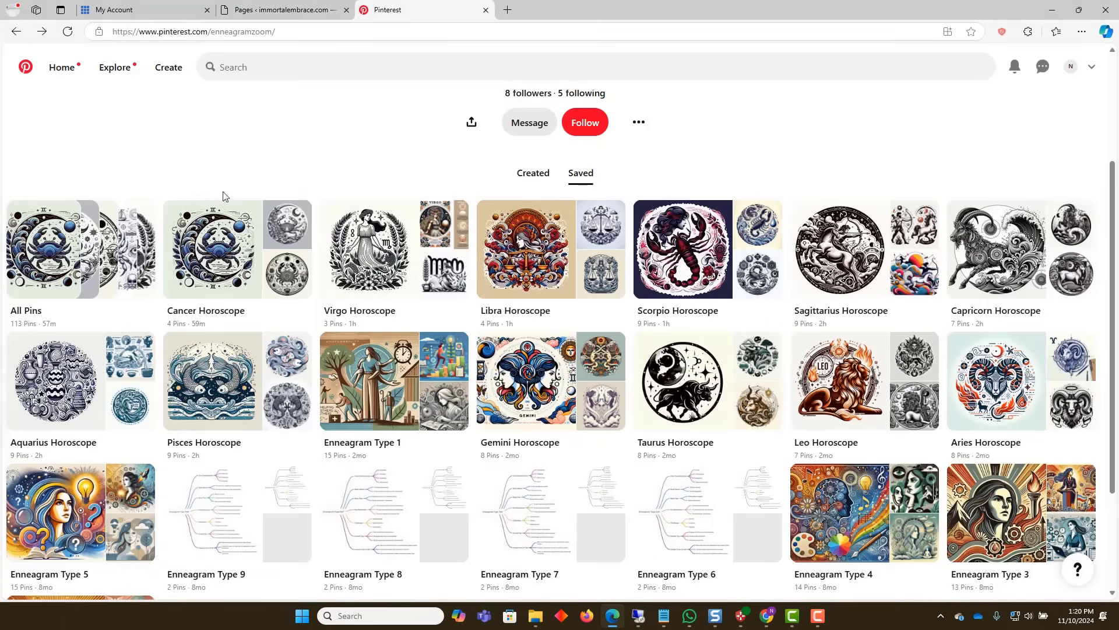
click(217, 251)
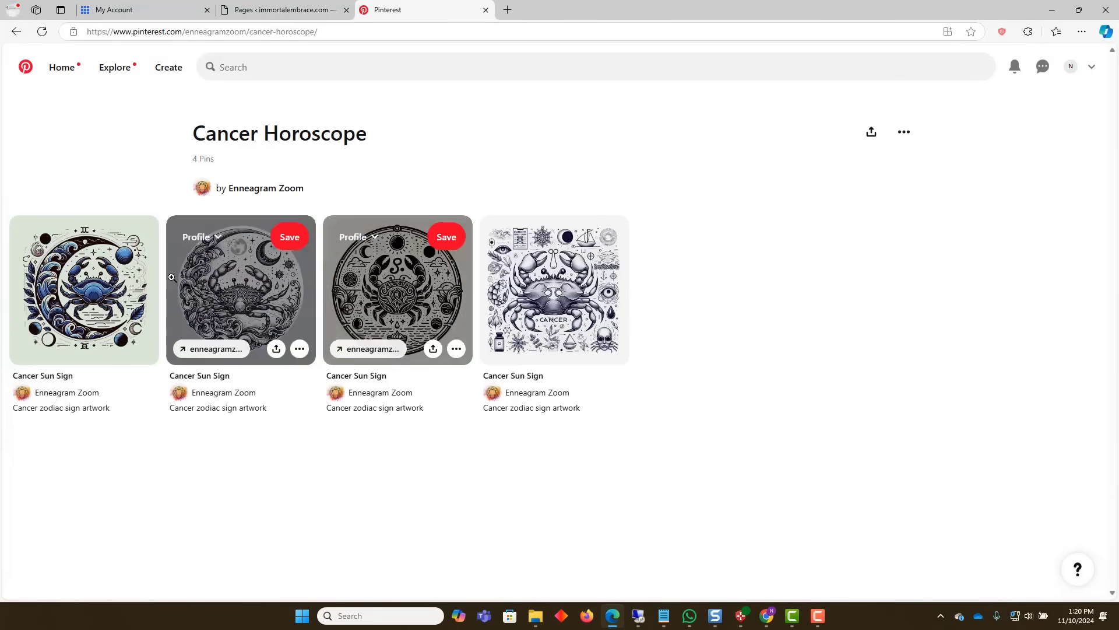
click(89, 288)
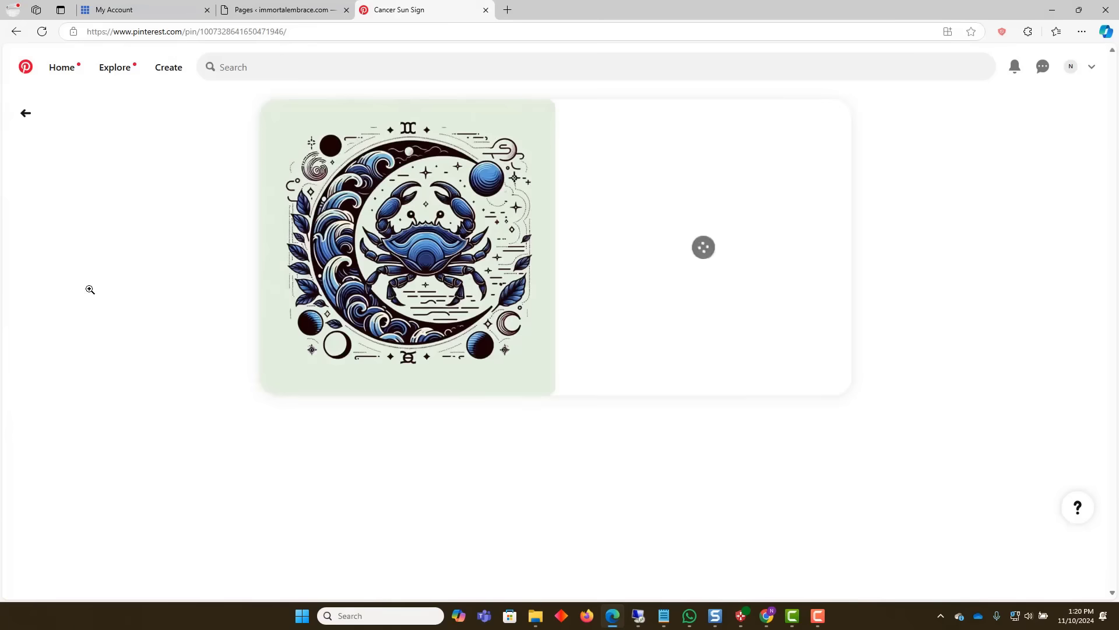
right_click(427, 177)
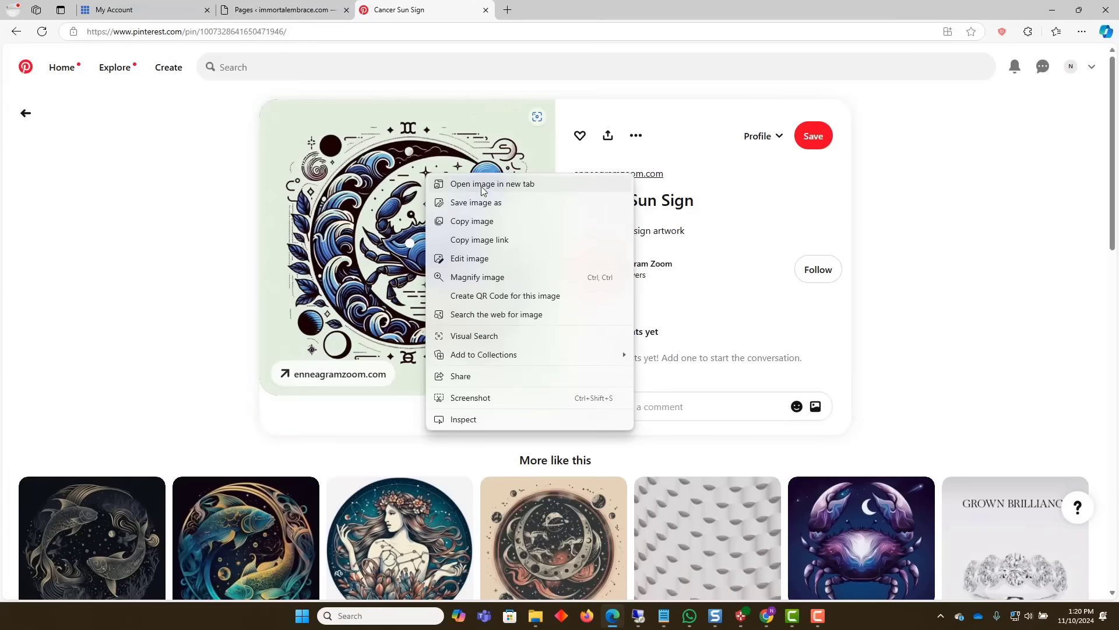
click(491, 221)
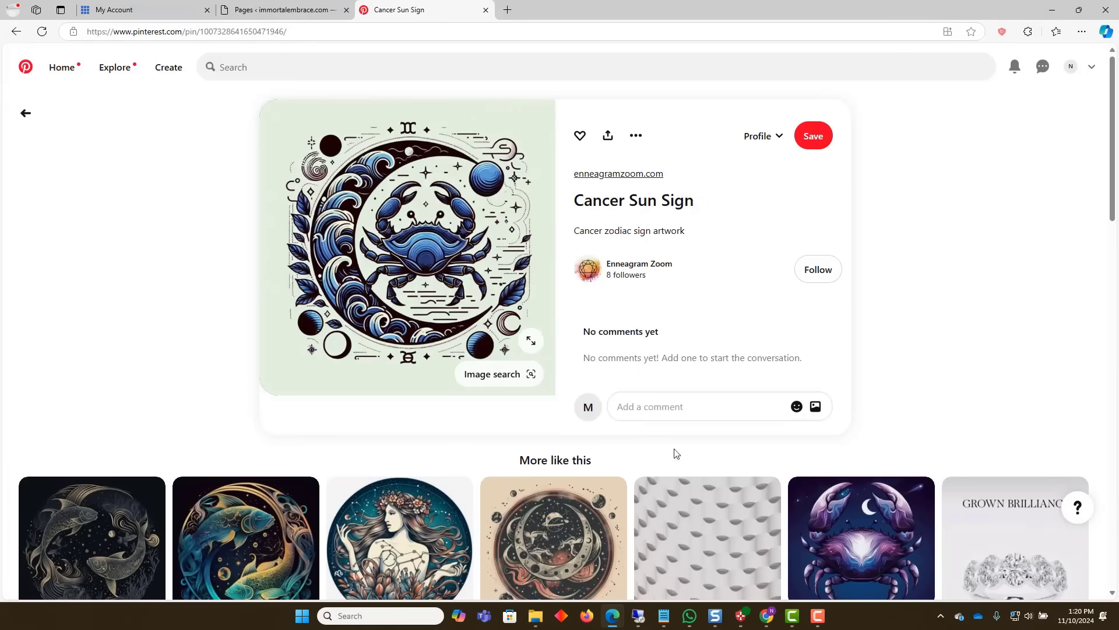
click(668, 620)
click(712, 574)
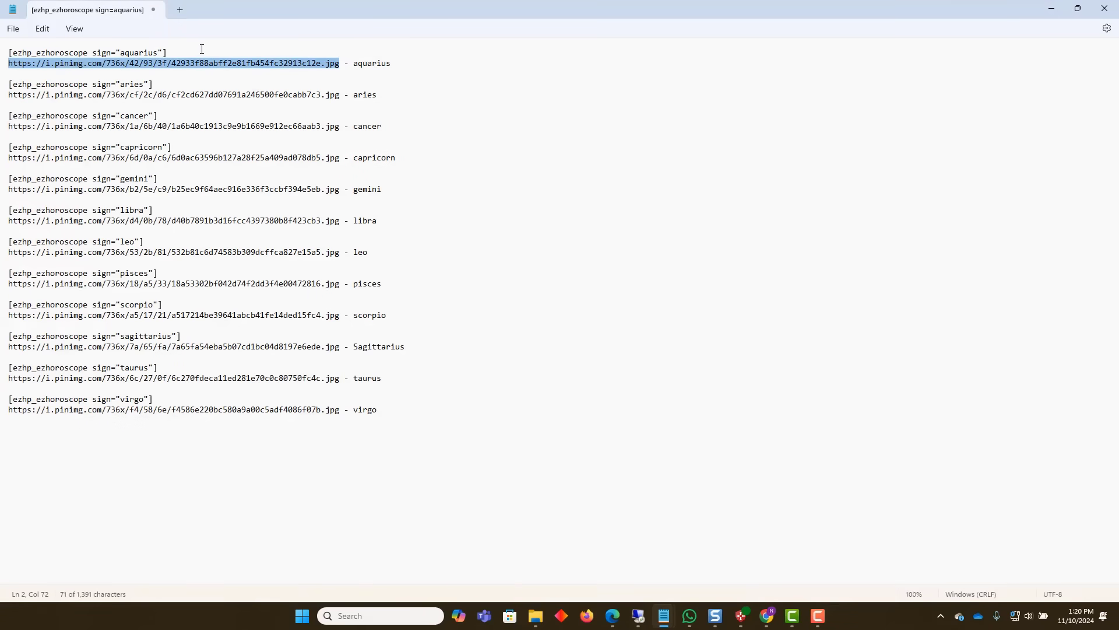
Copy the [ezhp_ezhoroscope sign="aquarius"] line in Notepad and return to the Cancer Sun Sign pin.
drag(176, 51, 22, 53)
drag(178, 50, 1, 49)
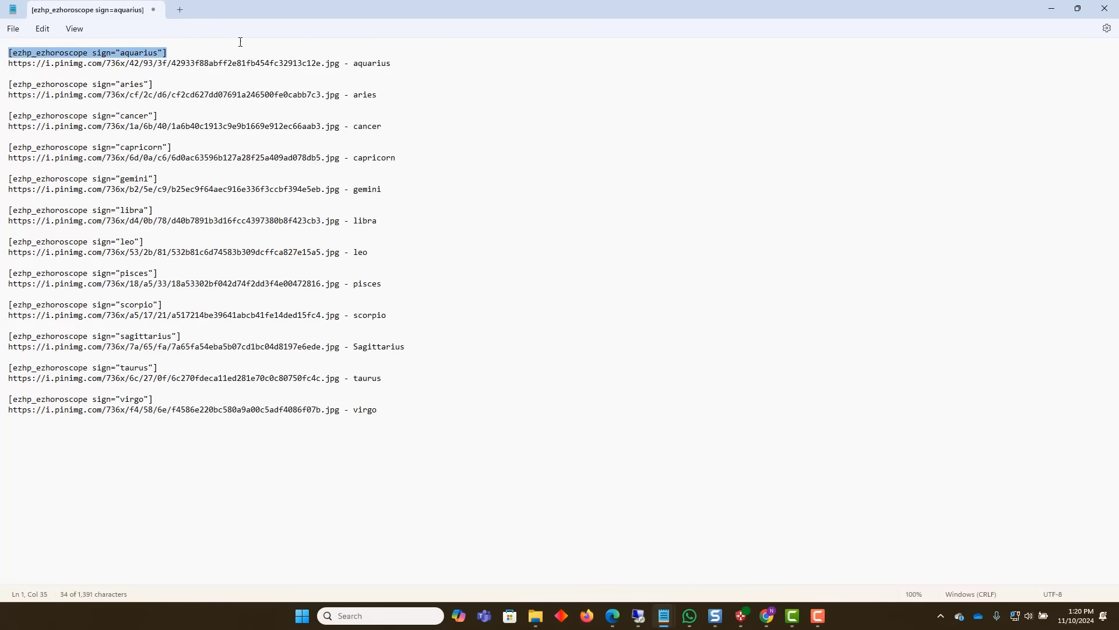
right_click(150, 57)
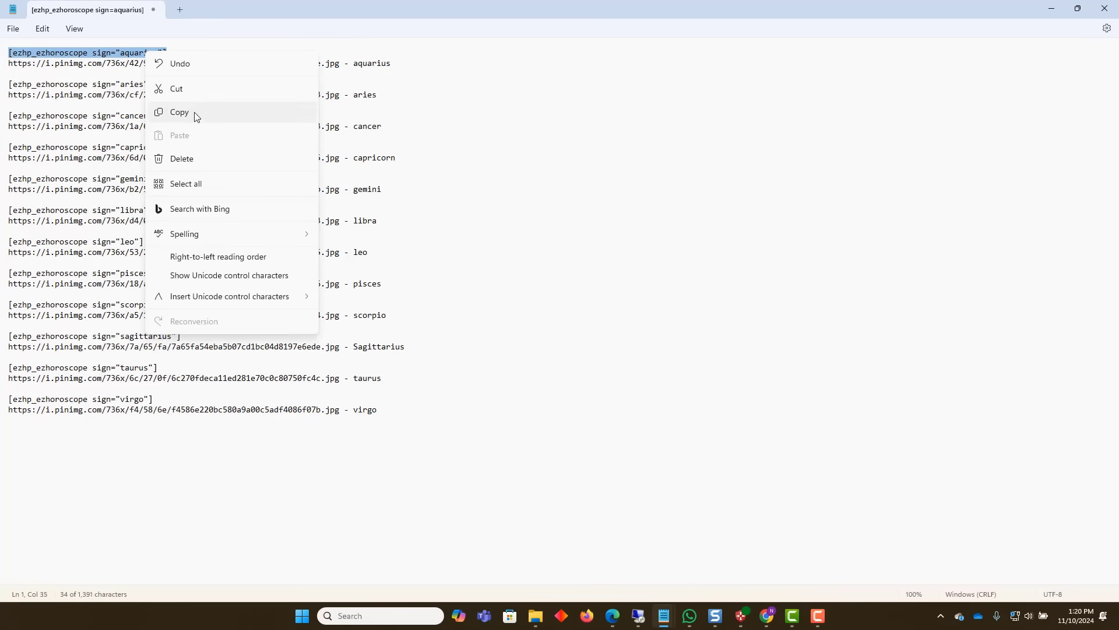
click(195, 112)
double_click(936, 6)
click(972, 44)
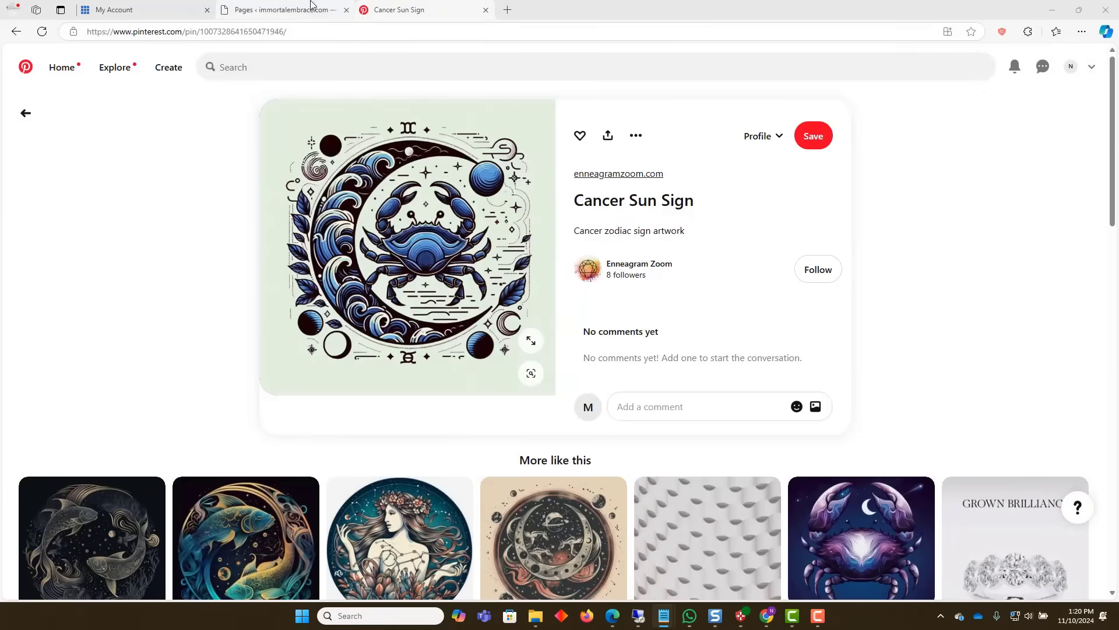
Start a new page titled 'aquarius'.
click(283, 9)
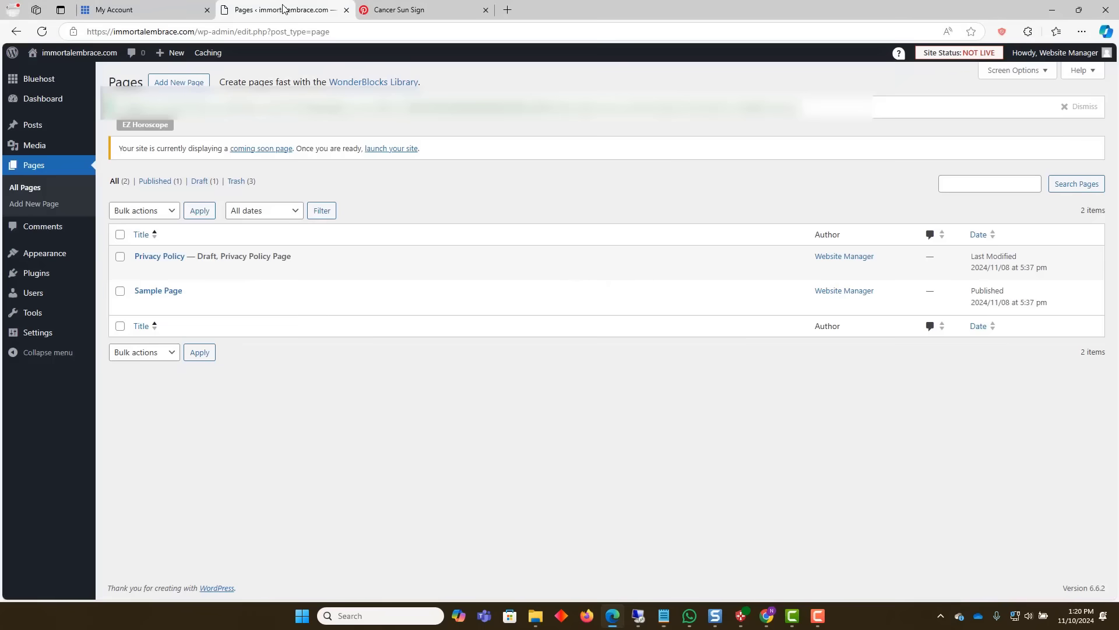
click(178, 83)
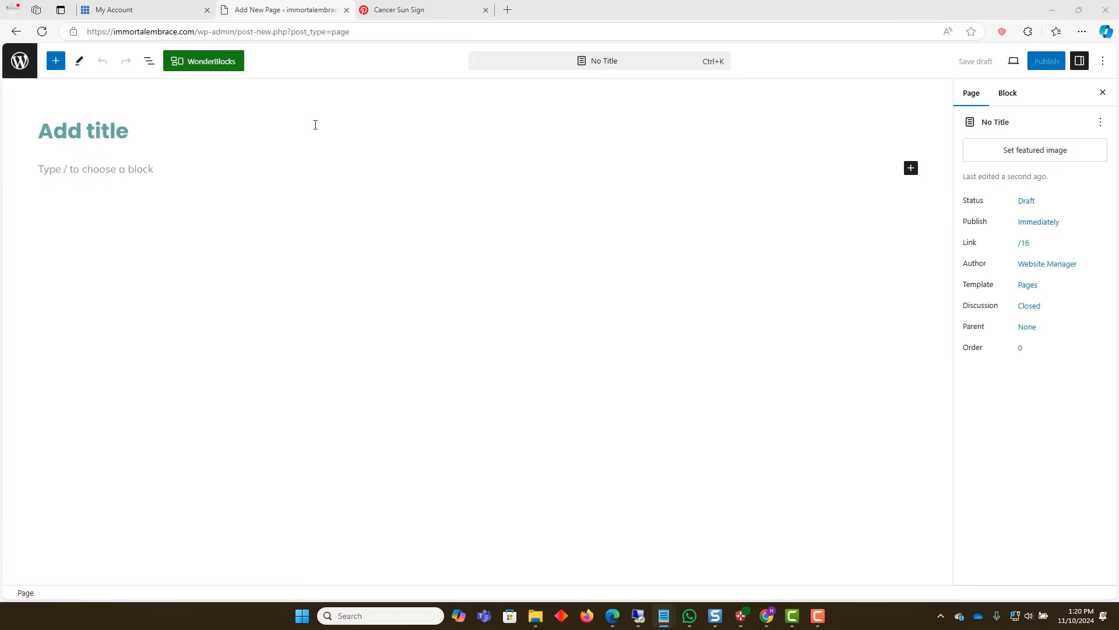
click(72, 133)
key(ctrl+v)
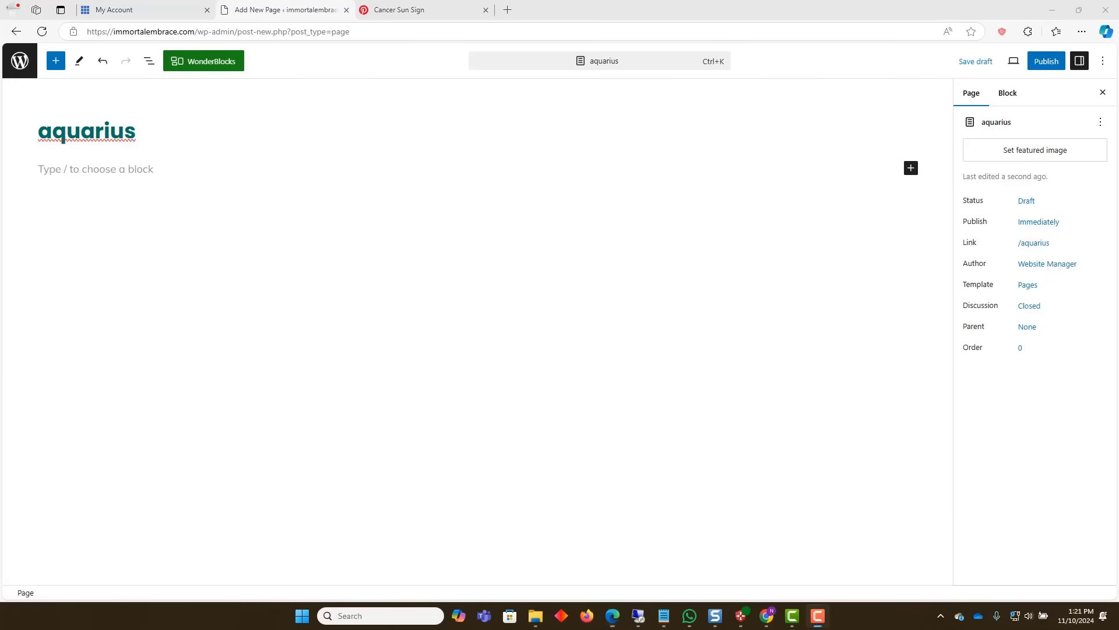
Paste the aquarius horoscope shortcode into the page body and save it as a draft.
key(alt+Tab)
click(93, 166)
key(ctrl+v)
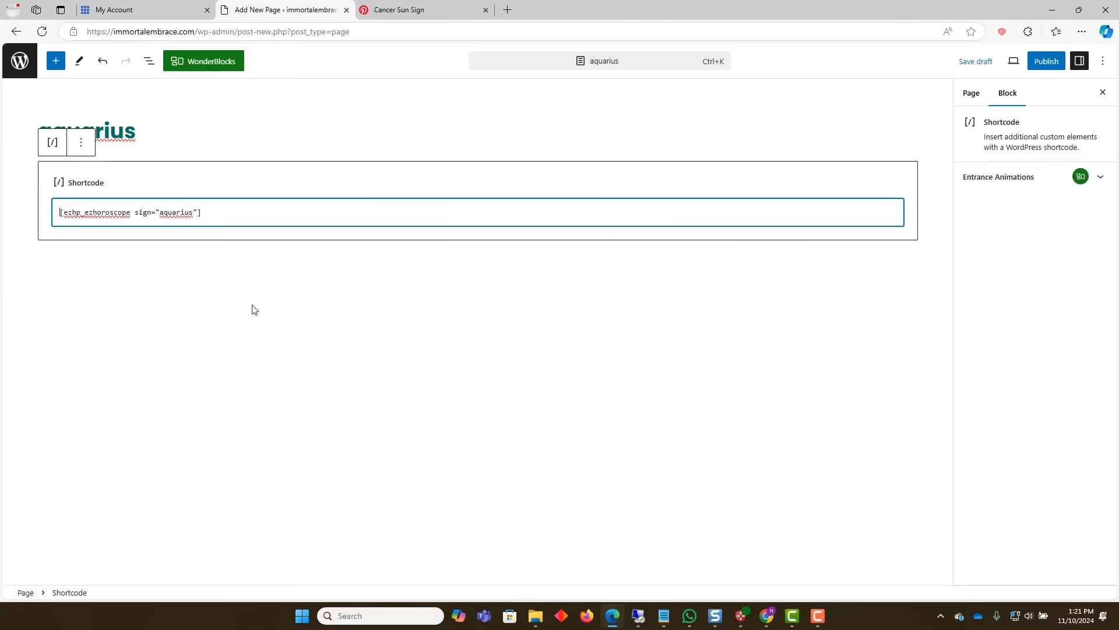
click(251, 300)
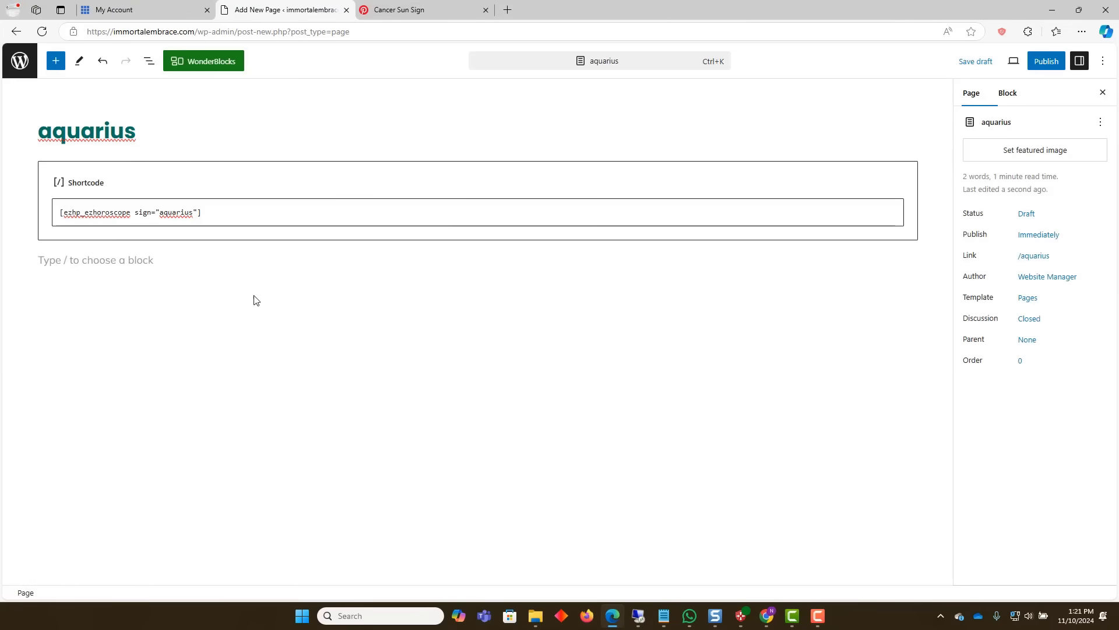
click(379, 146)
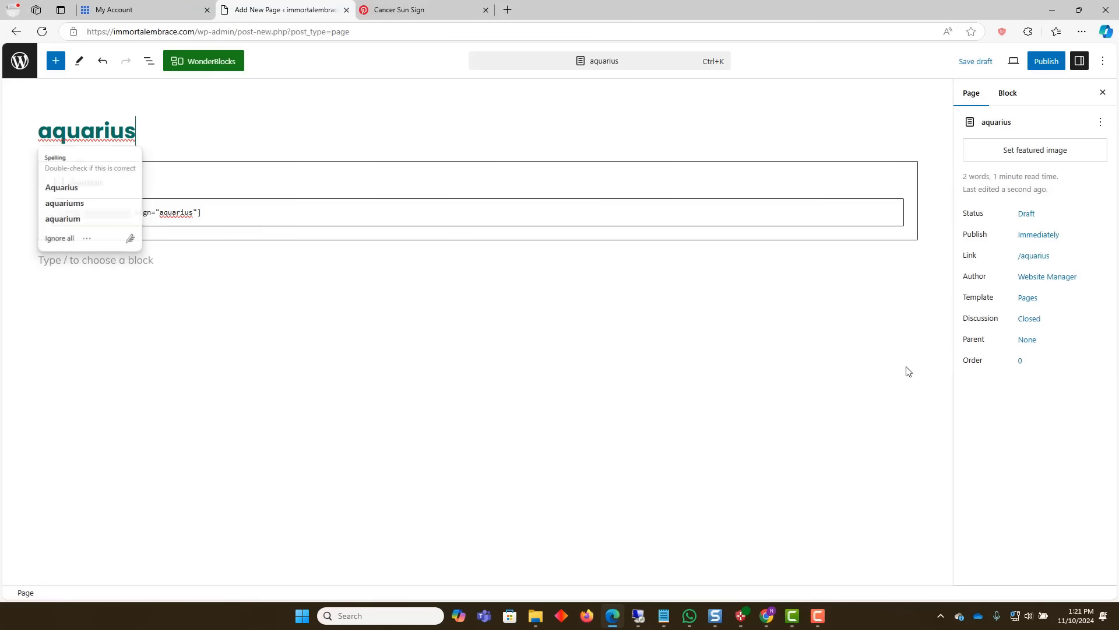
click(974, 63)
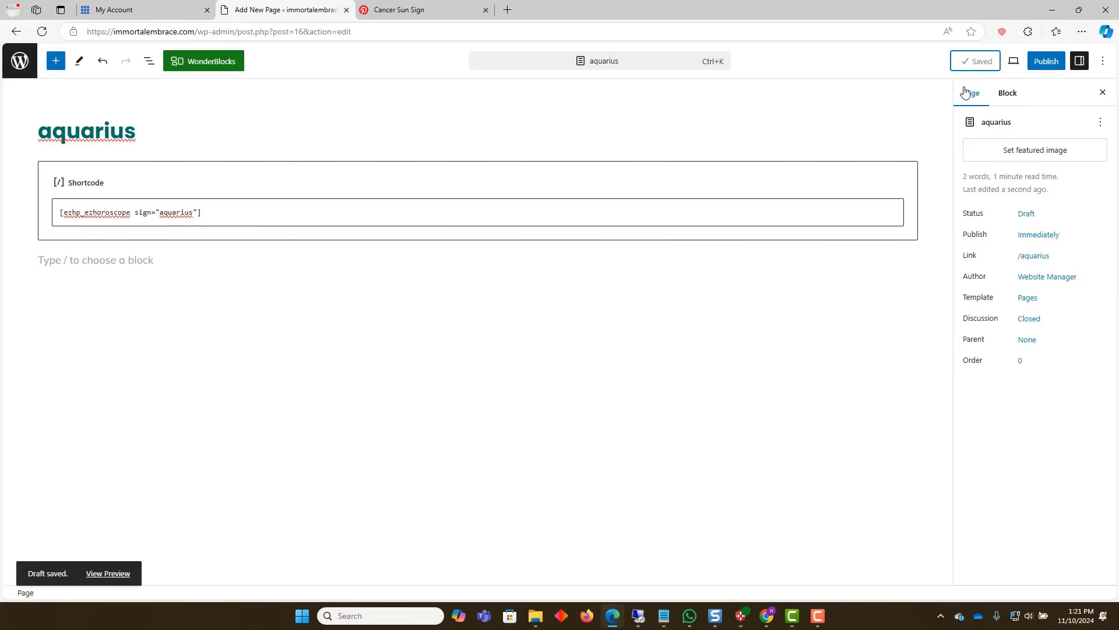
click(1015, 63)
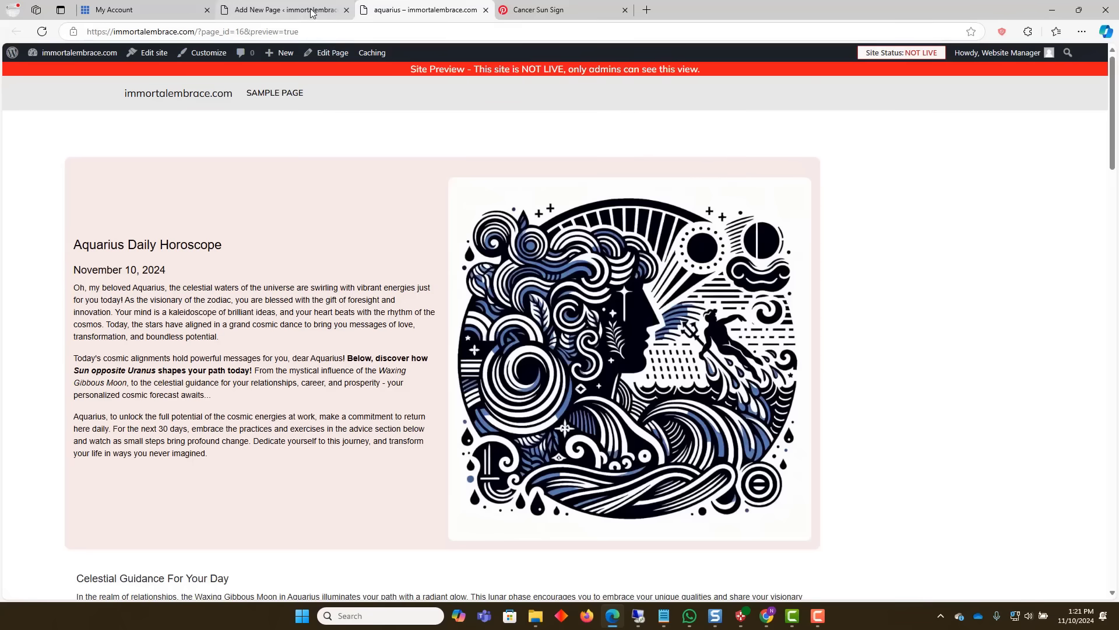
click(486, 11)
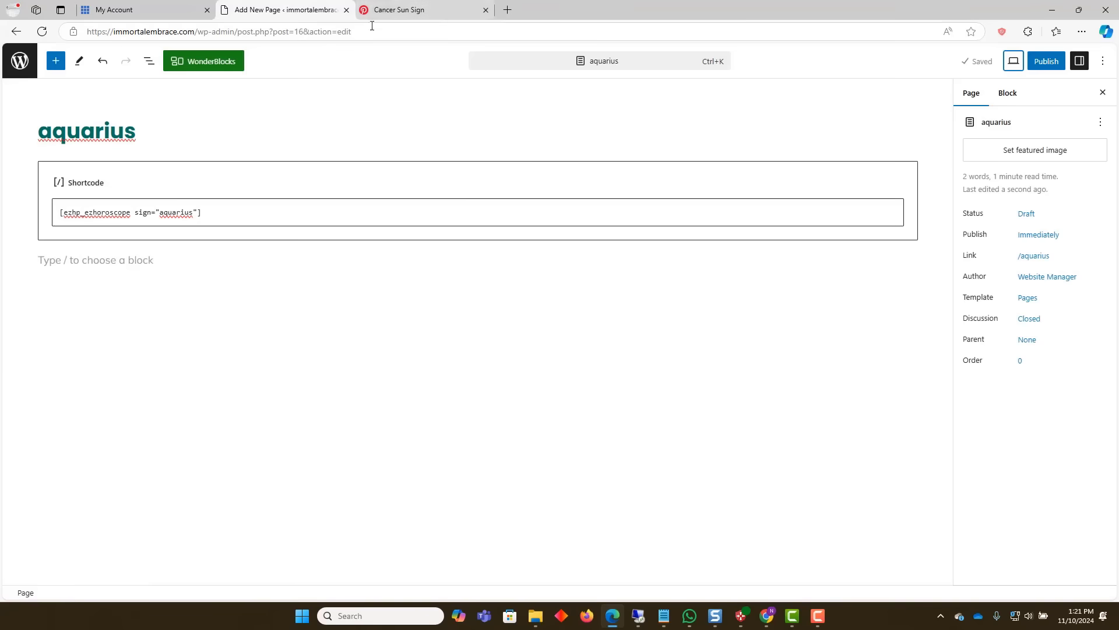
Publish the aquarius page from the pages list.
click(20, 61)
click(149, 255)
click(1049, 67)
click(994, 60)
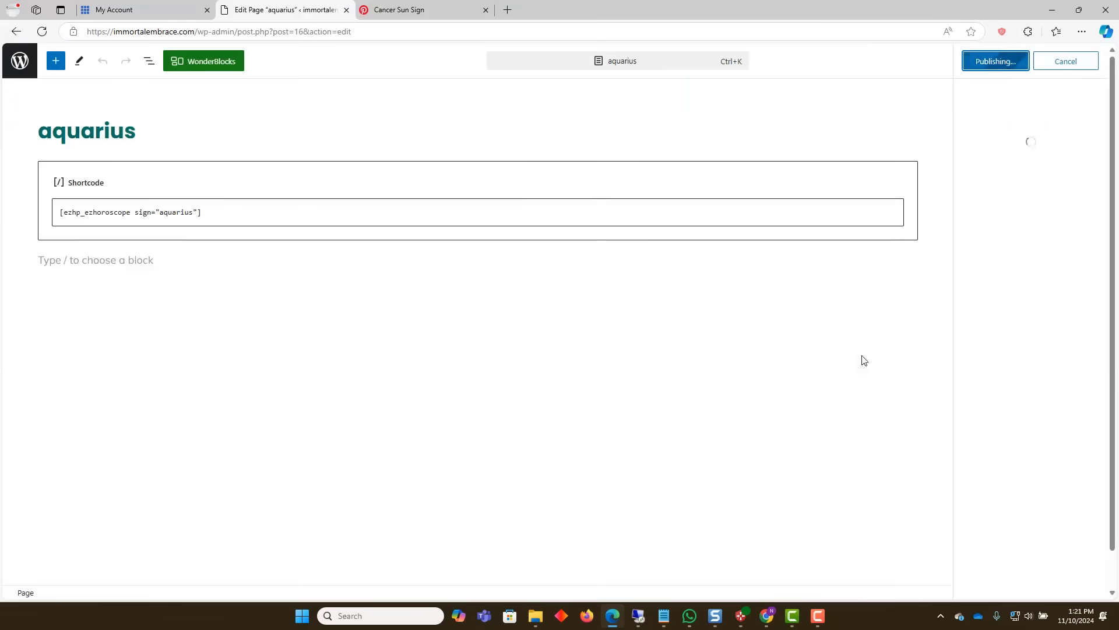
click(20, 61)
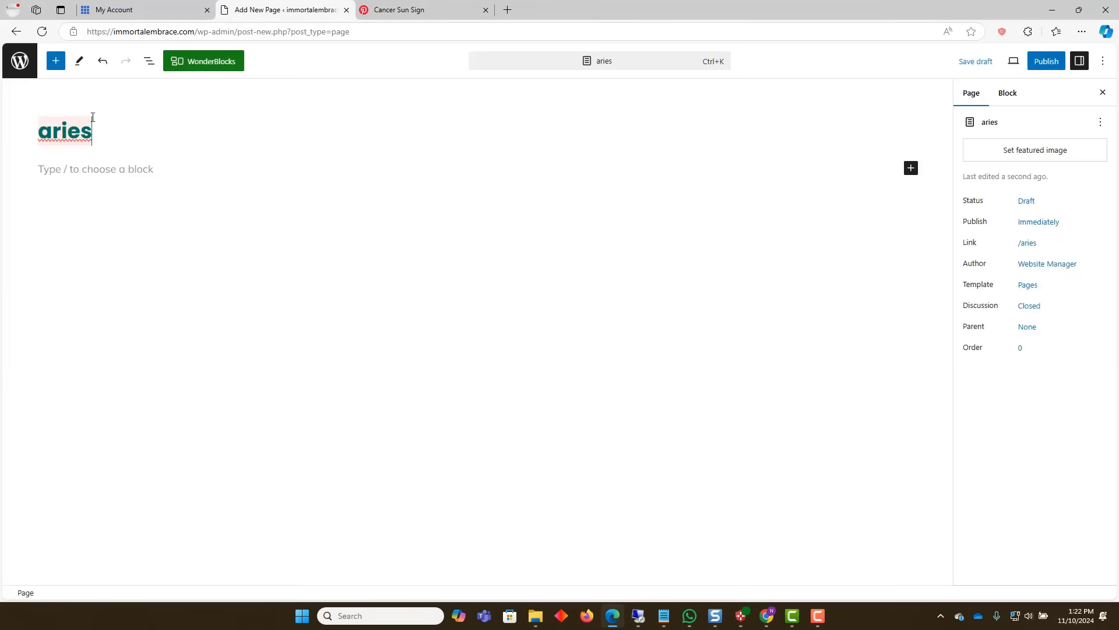
key(ctrl+v)
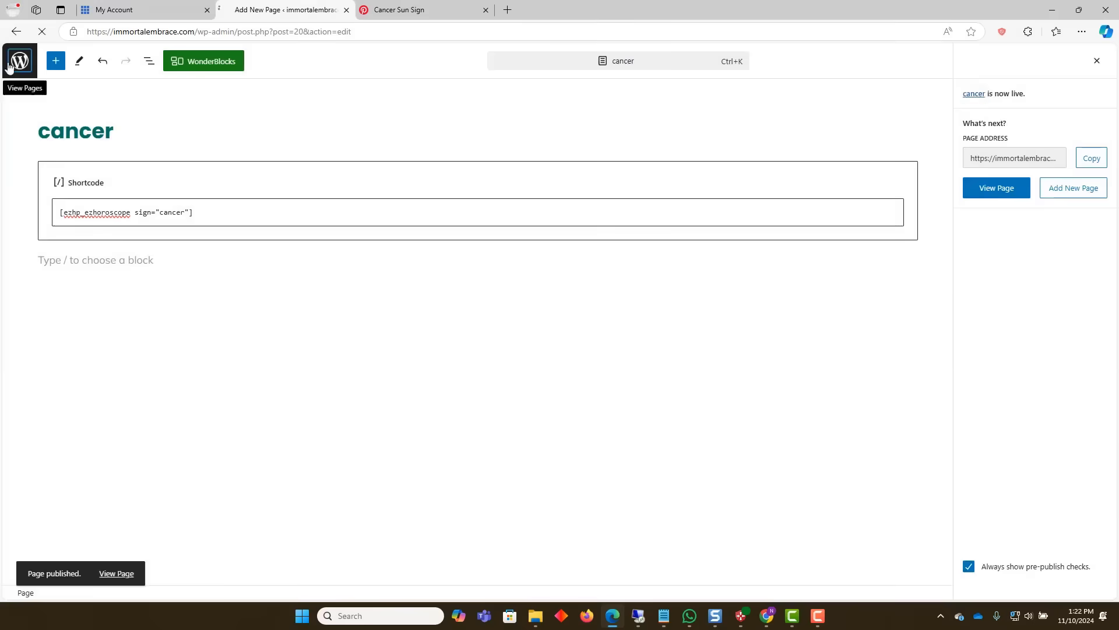
Create and publish a 'capricorn' page with its horoscope shortcode.
click(20, 61)
click(195, 85)
text(capricorn)
key(ctrl+v)
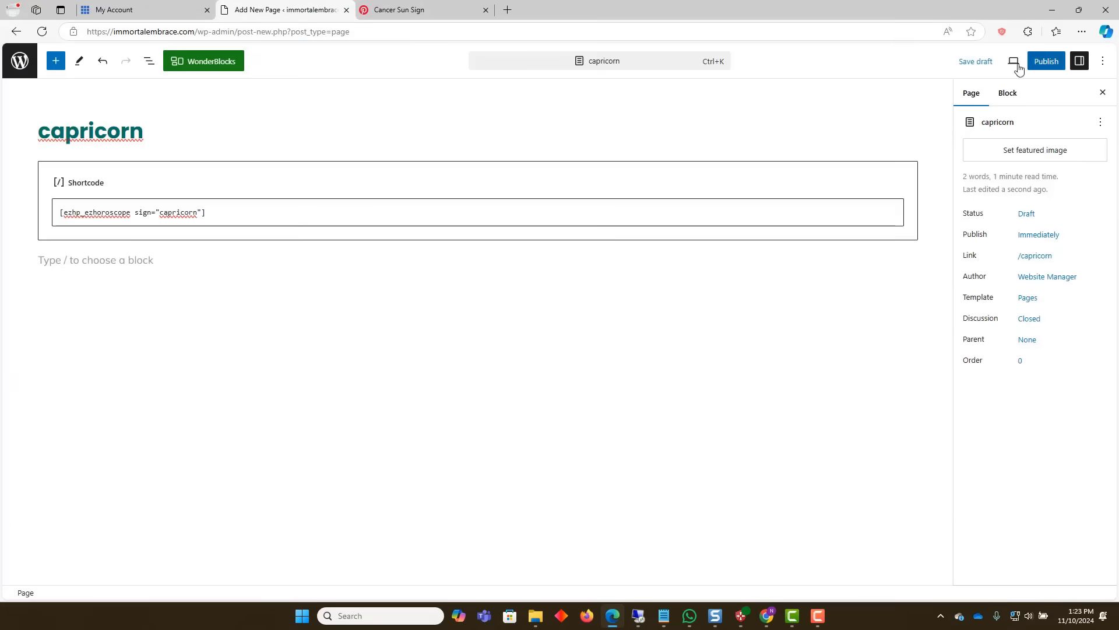
click(1046, 61)
click(996, 61)
click(607, 352)
Create and publish a 'gemini' page with the gemini shortcode.
click(20, 61)
click(180, 83)
text(gemini)
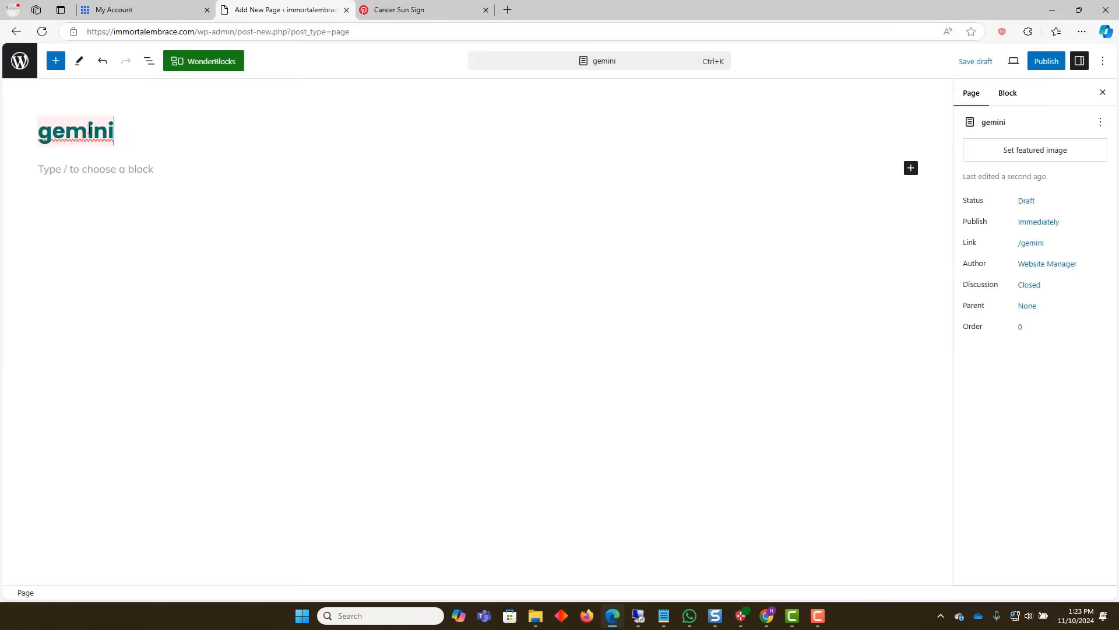
click(137, 168)
key(ctrl+v)
click(1044, 62)
click(996, 62)
click(635, 353)
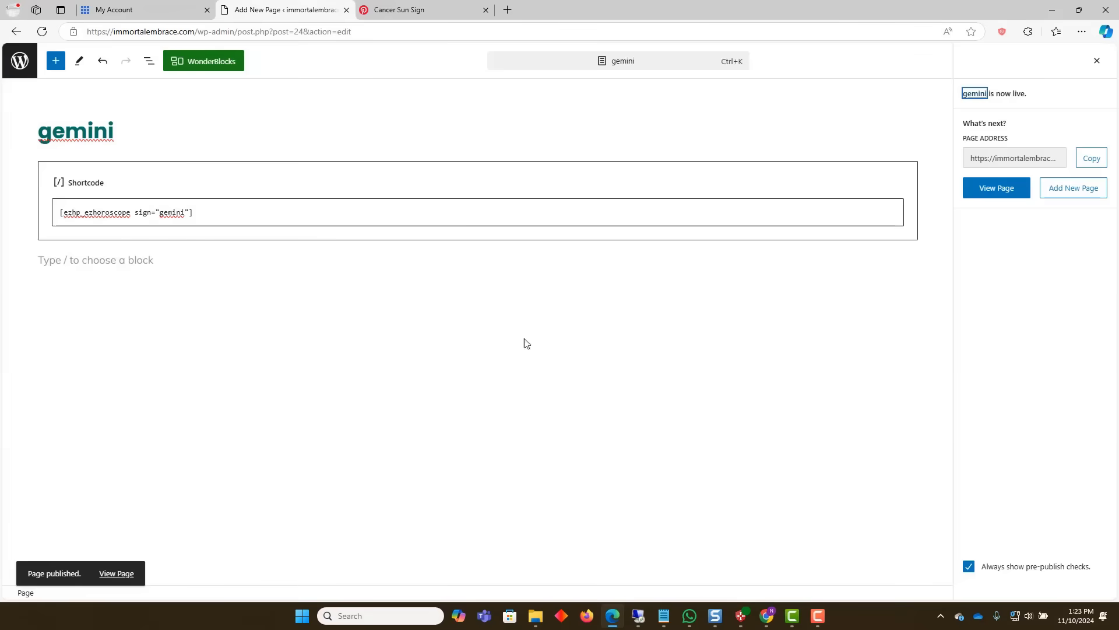
Create and publish a 'libra' page with the libra shortcode.
click(20, 61)
click(195, 82)
text(libra)
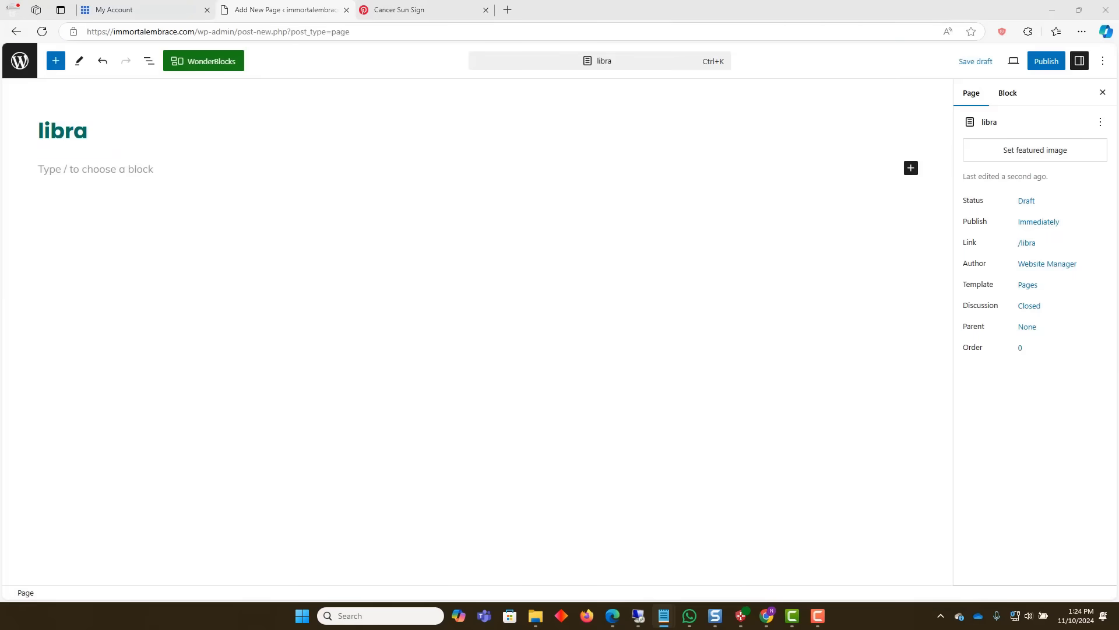
key(ctrl+v)
click(1046, 61)
click(995, 61)
click(431, 353)
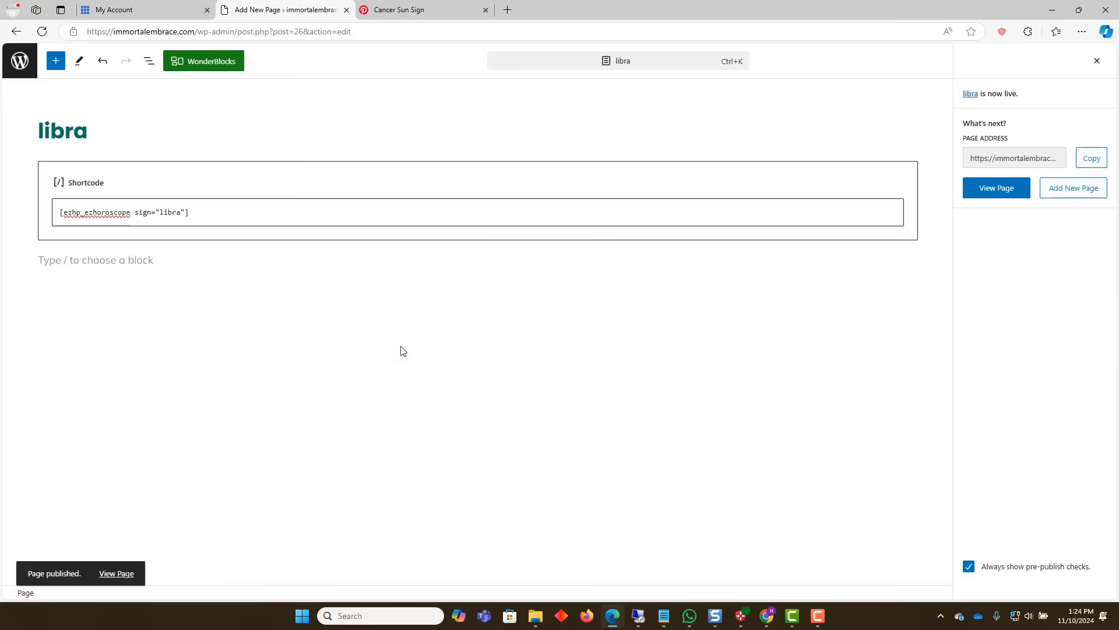
Create and publish a 'leo' page with the leo shortcode.
click(20, 62)
click(181, 83)
text(leo)
text([ezhp_ezhoroscope sign="leo"])
click(1047, 61)
click(995, 62)
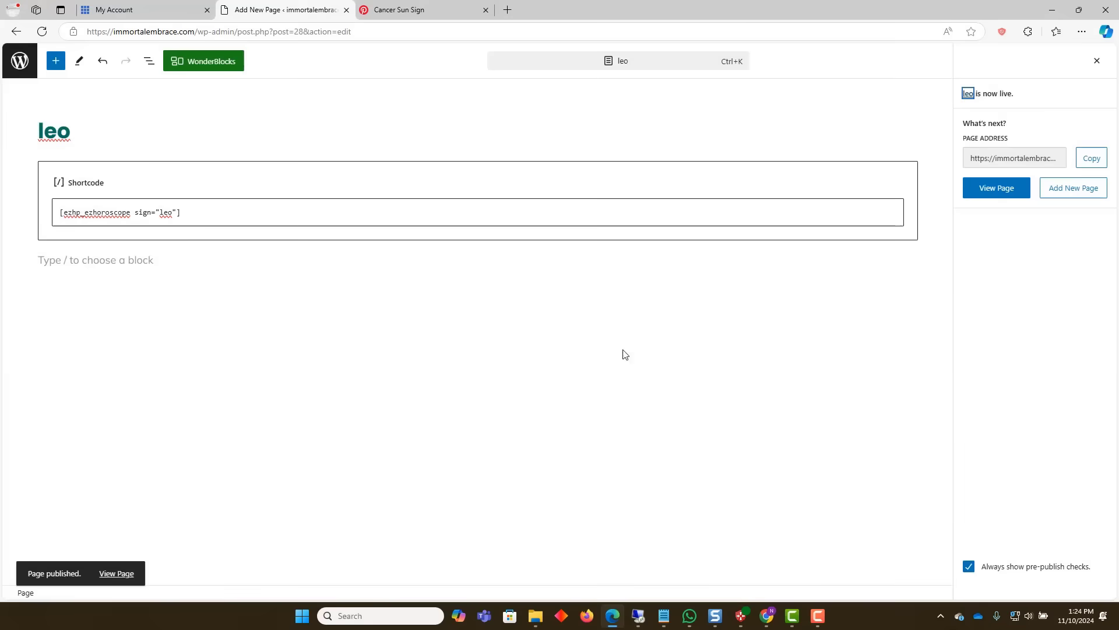
Create and publish a 'pisces' page with the pisces shortcode.
click(19, 62)
click(180, 83)
text(pisces)
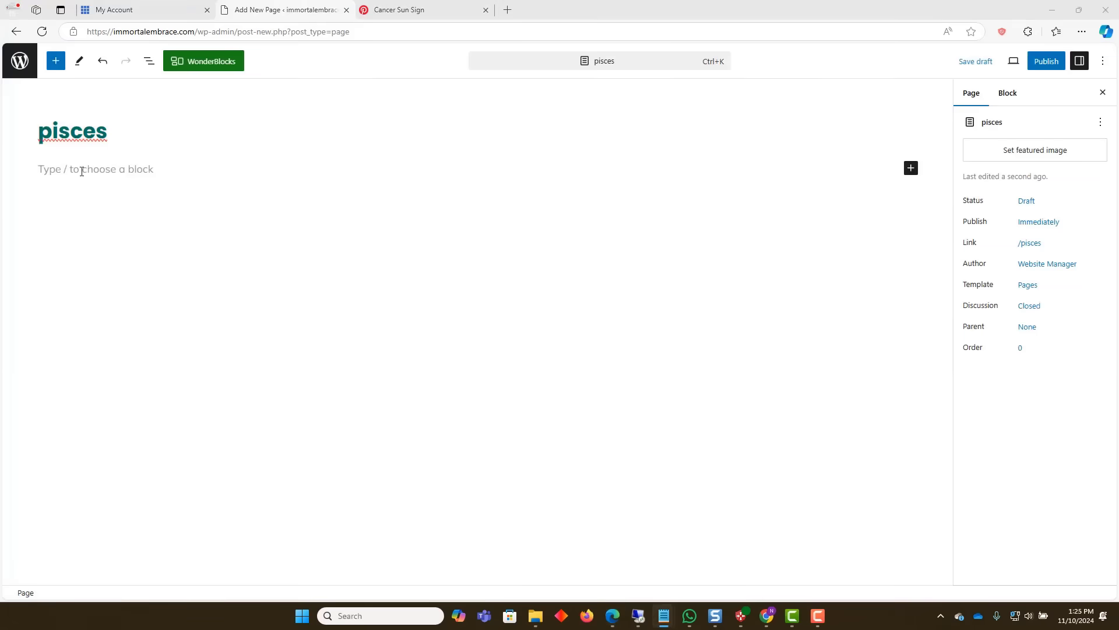
key(ctrl+v)
click(1046, 61)
click(996, 61)
Create and publish a 'scorpio' page with the scorpio shortcode.
click(20, 61)
click(180, 83)
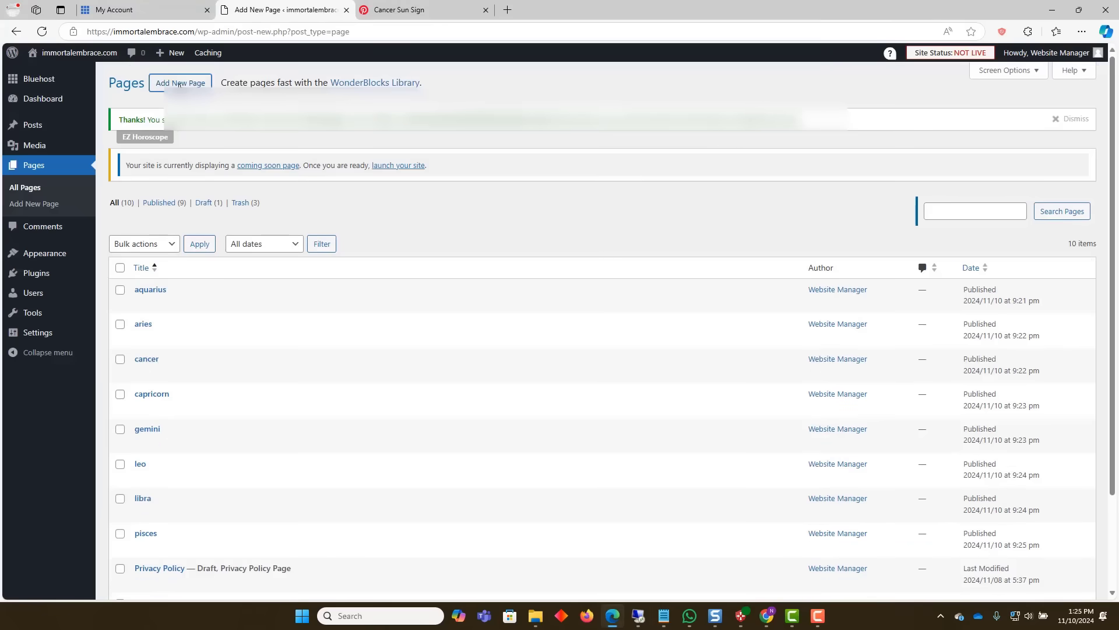
text(scorpio)
text([ezhp_ezhoroscope sign="scorpio"])
click(1046, 61)
click(996, 62)
click(617, 353)
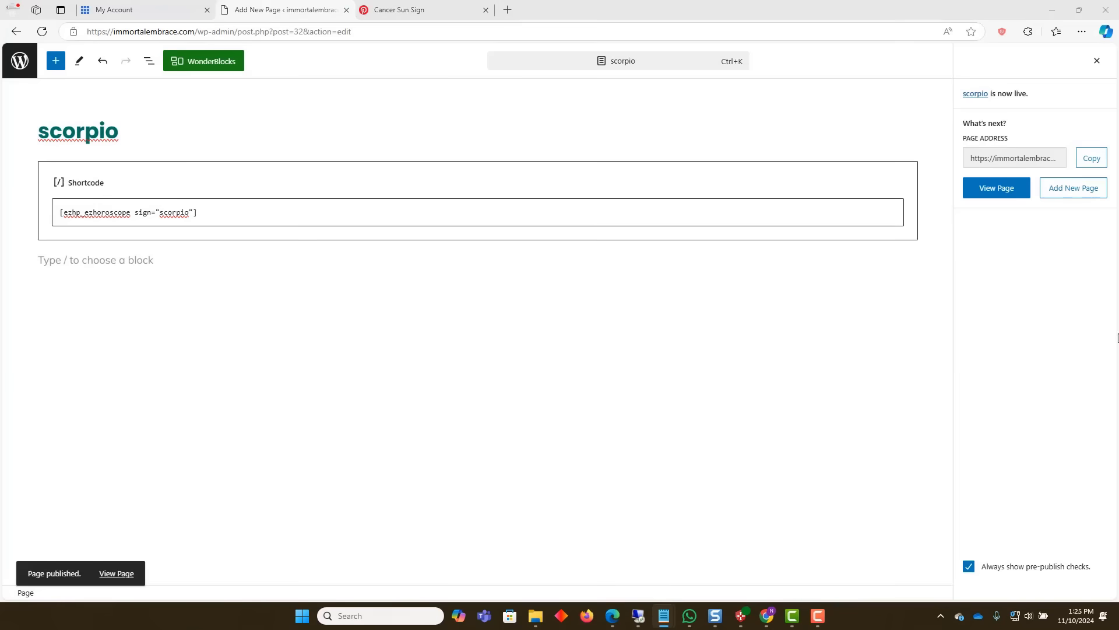
Create and publish a 'sagittarius' page with the sagittarius shortcode.
click(20, 61)
click(180, 82)
text(sagittarius)
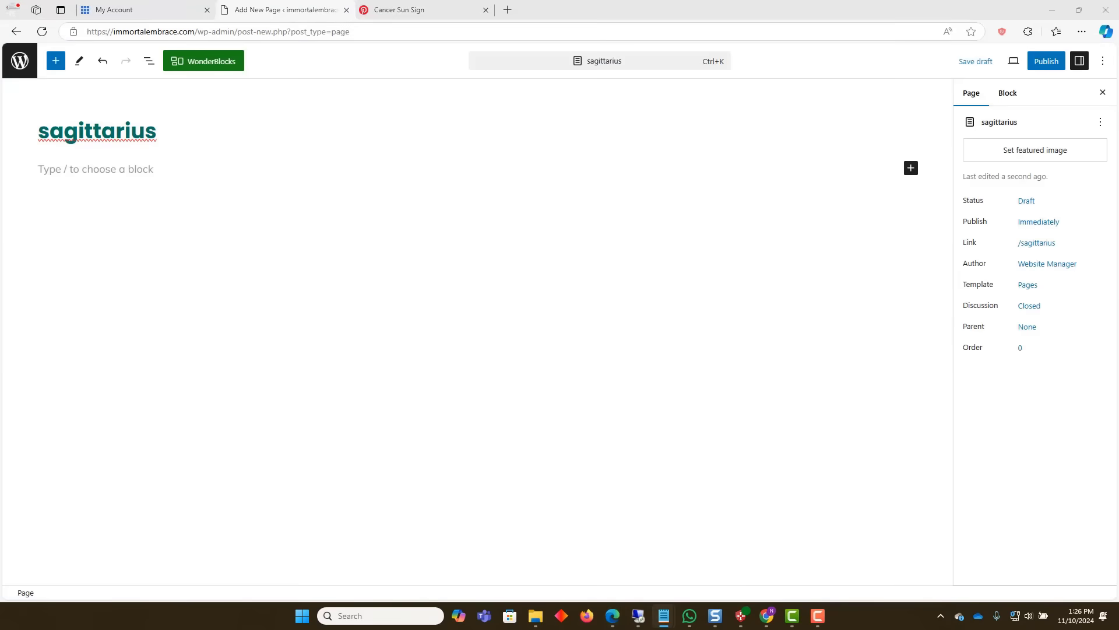
text([ezhs_horoscope sign="sagittarius"])
click(1047, 62)
click(996, 61)
click(618, 353)
Create and publish a 'taurus' page with the taurus shortcode.
click(20, 61)
click(180, 83)
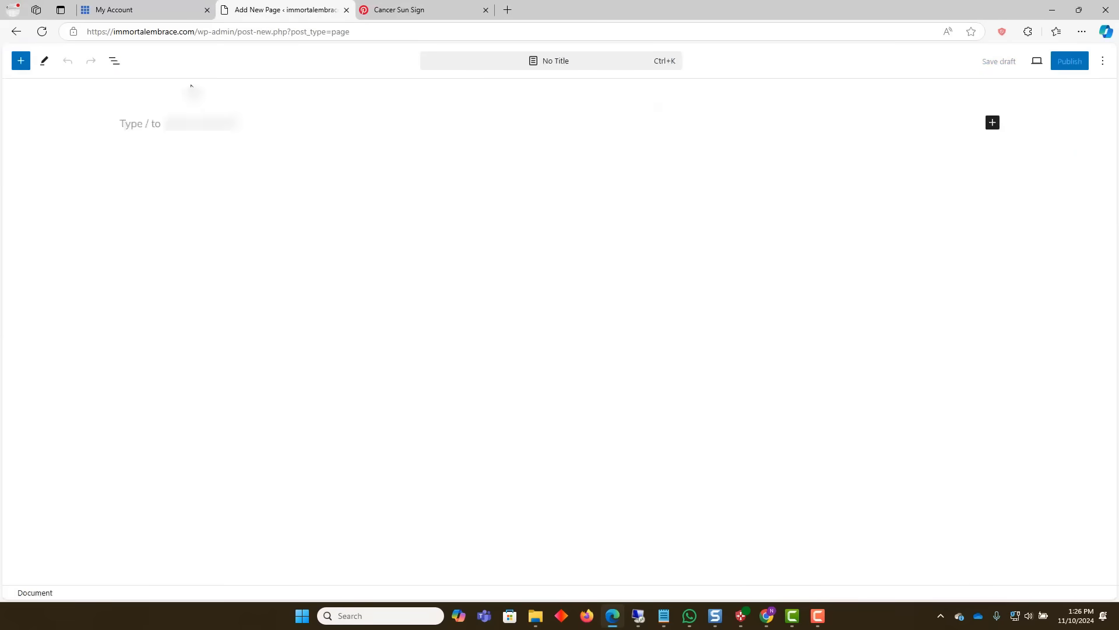
text(taurus)
text([ezhp_ezhoroscope sign="taurus"])
click(1047, 62)
click(996, 61)
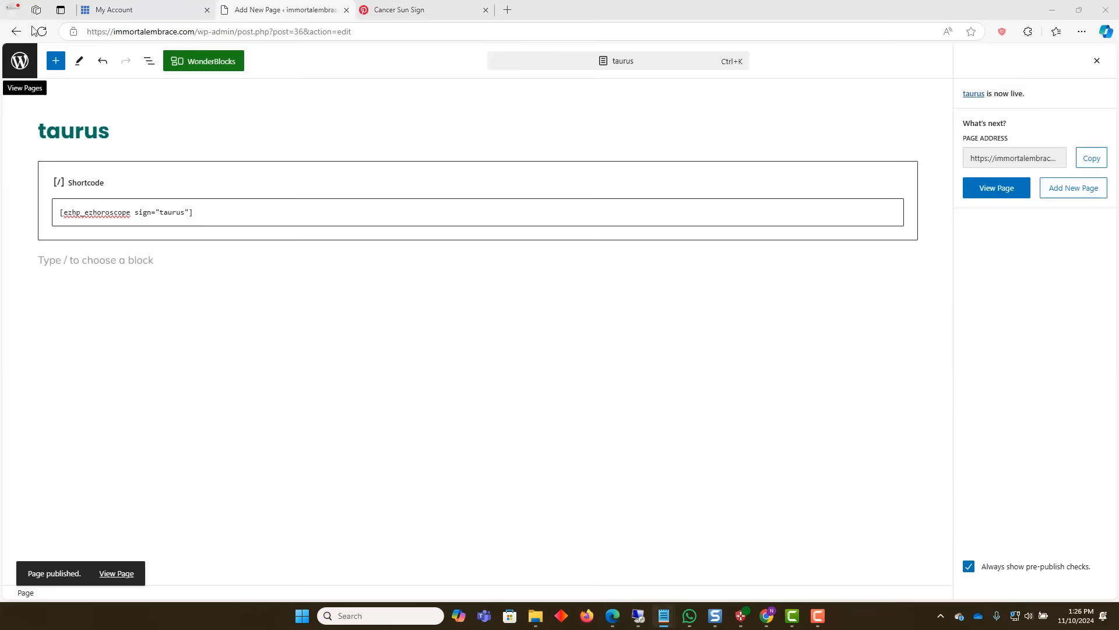
Publish a 'virgo' page with its shortcode without launching the site, then begin a blank page.
click(20, 61)
click(181, 83)
text(virgo)
text([ezhp_ezhoroscope sign="virgo"])
click(1046, 61)
click(996, 61)
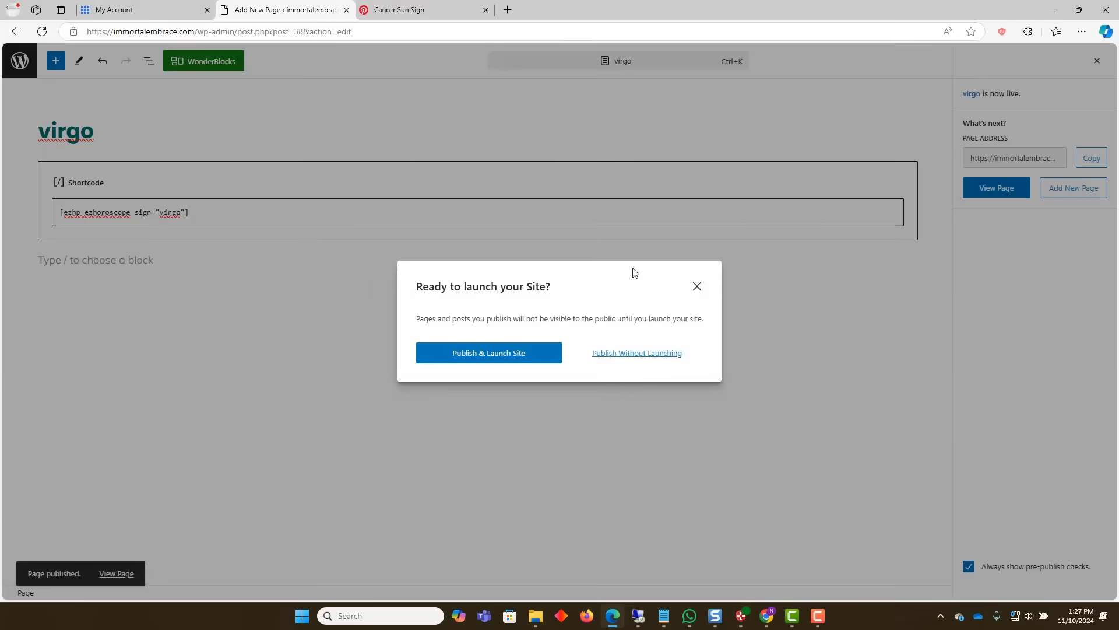
click(626, 353)
click(20, 61)
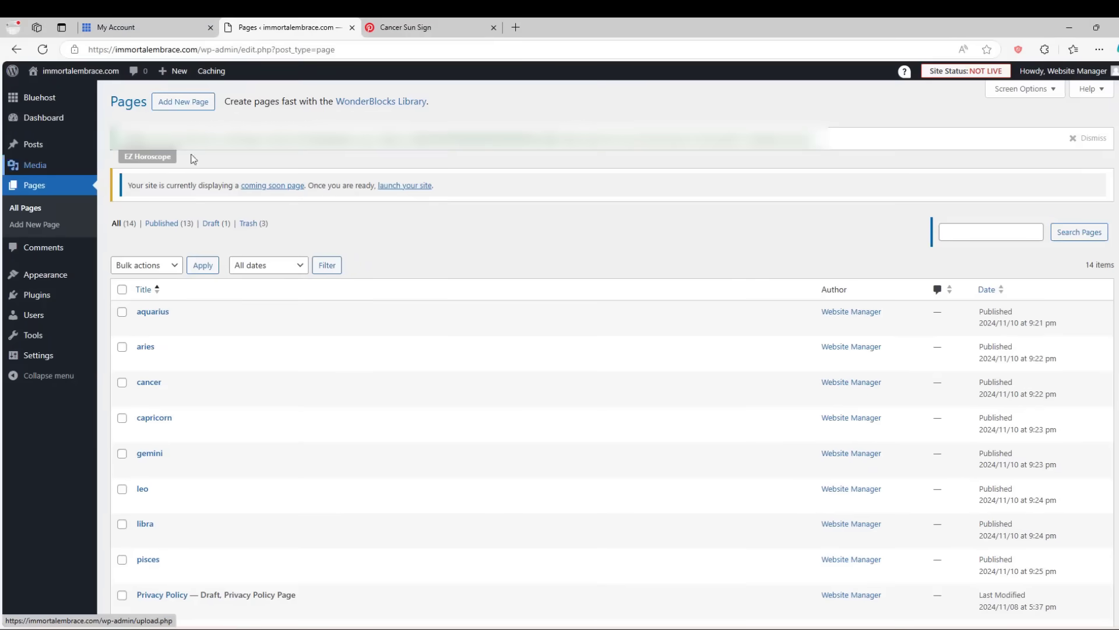
click(187, 85)
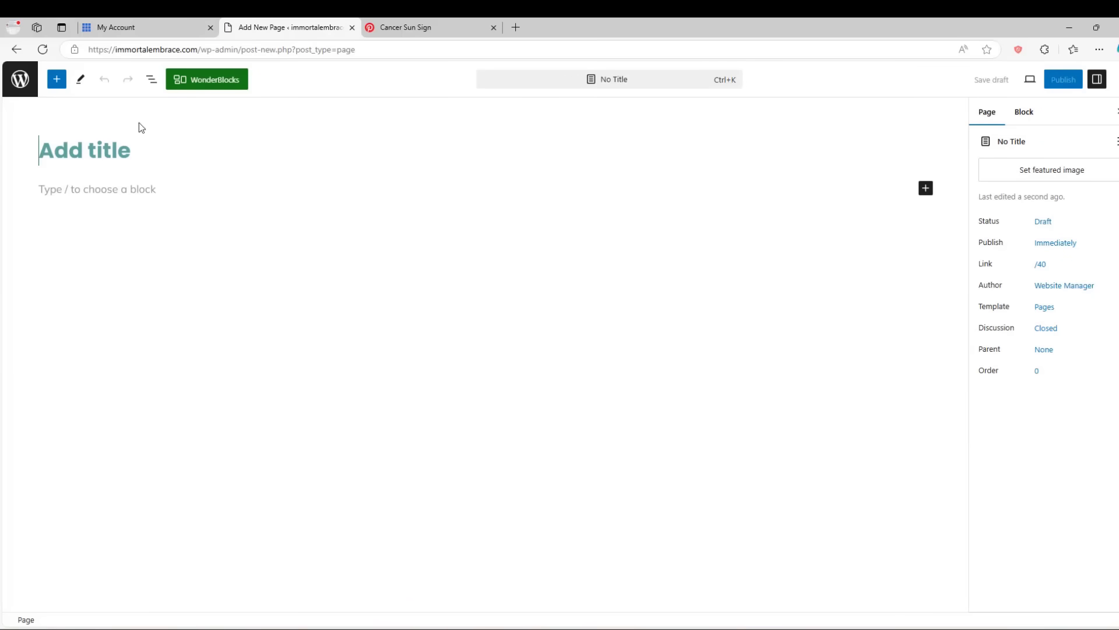
Title the new page 'astrology'.
text(asd)
key(BackSpace)
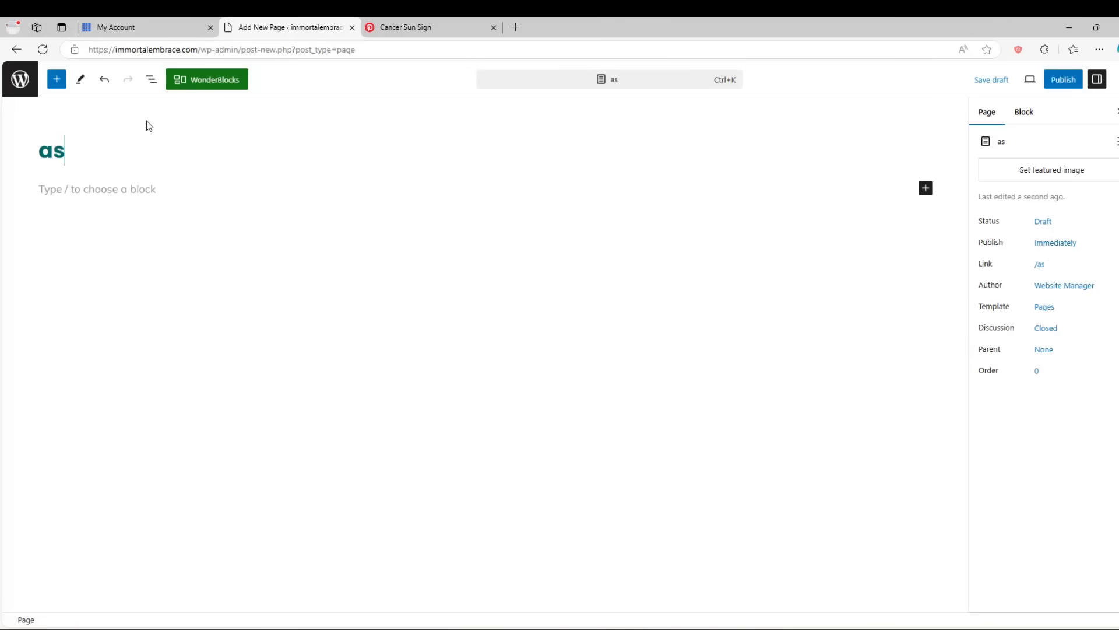
text(trology)
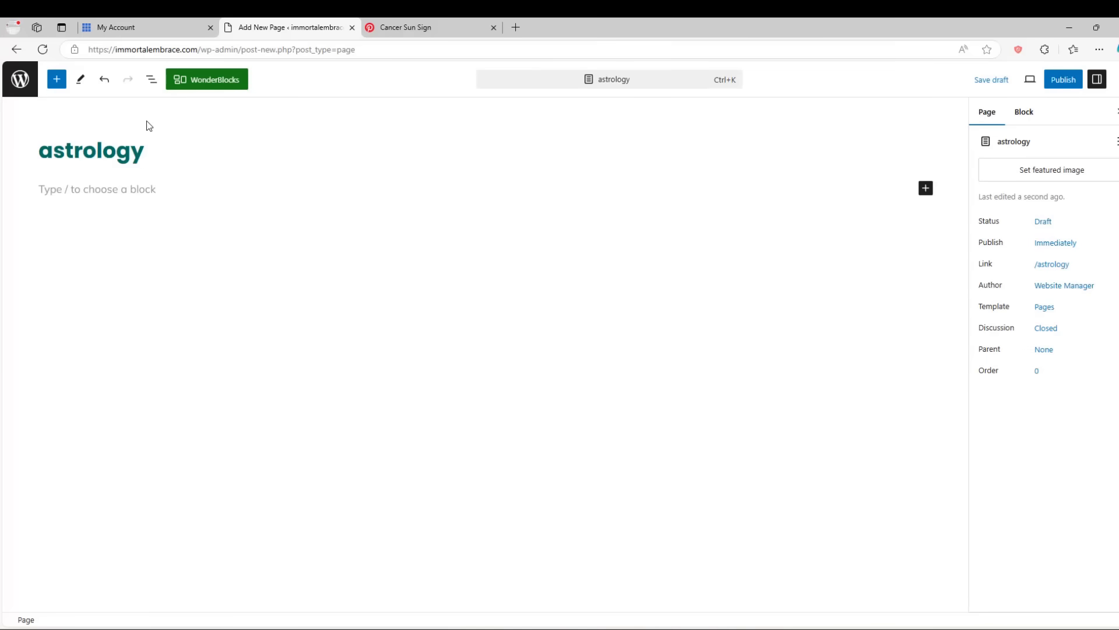
click(84, 186)
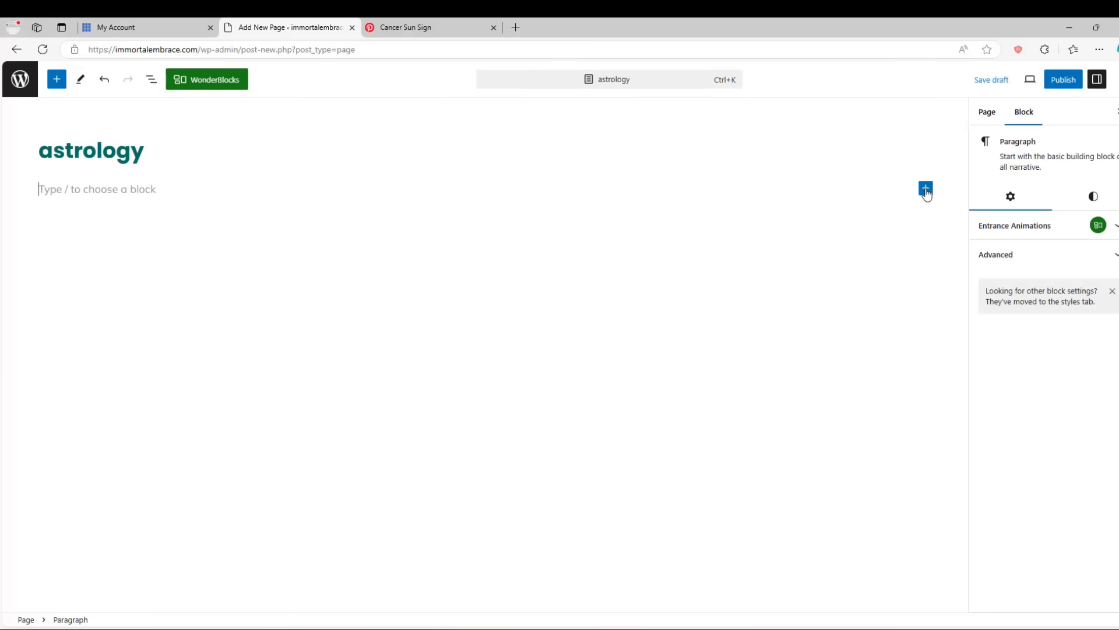
Insert a Grid block into the page body and duplicate it.
click(926, 189)
click(959, 324)
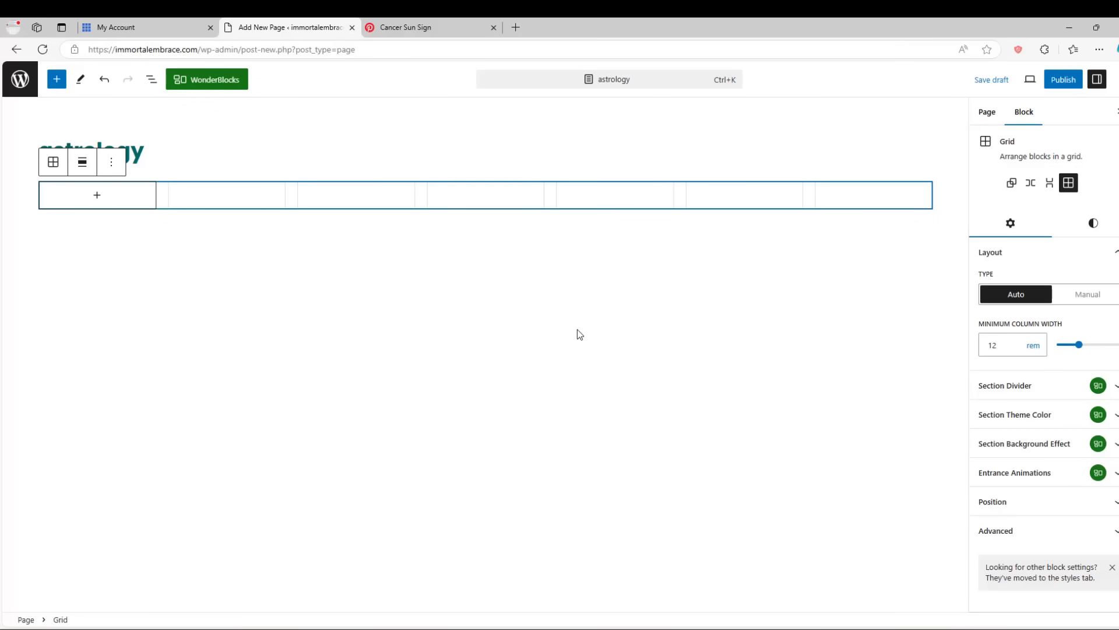
click(111, 166)
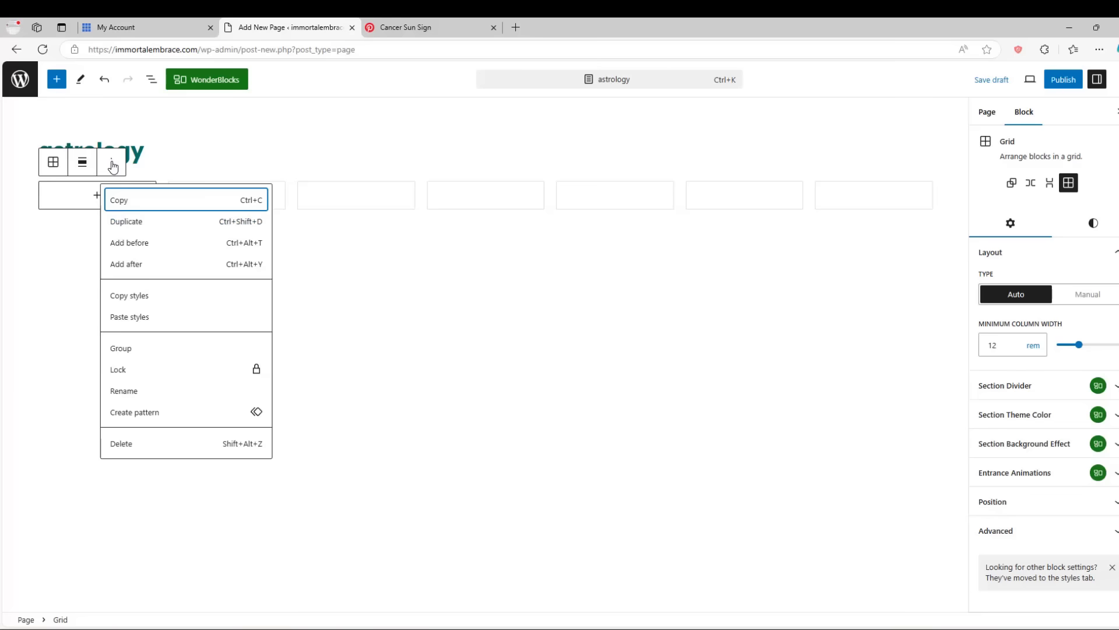
click(126, 221)
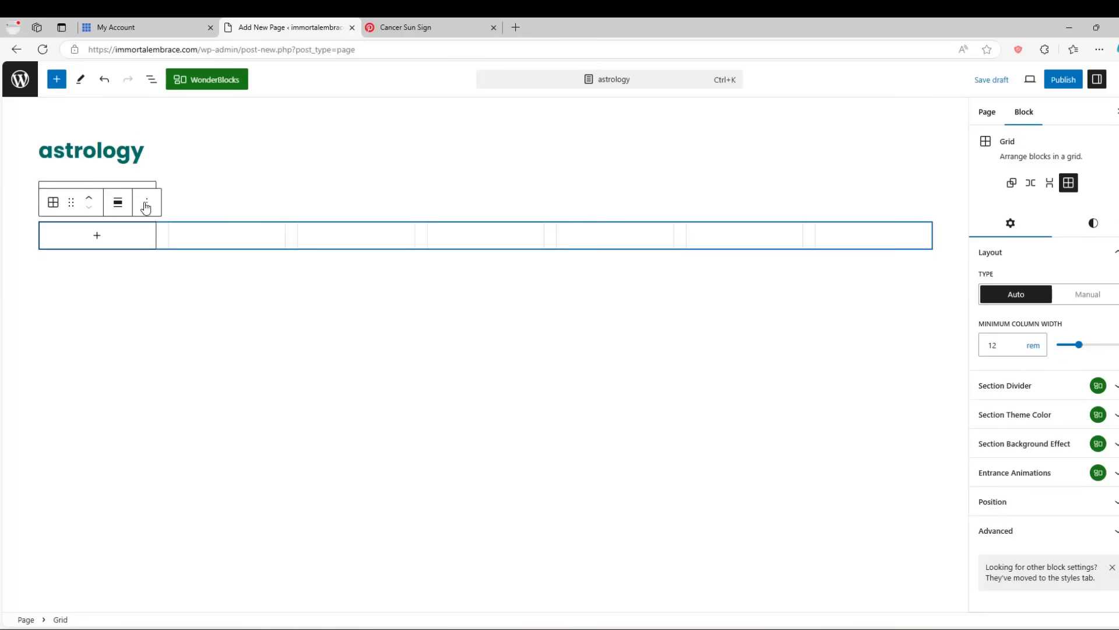
click(148, 203)
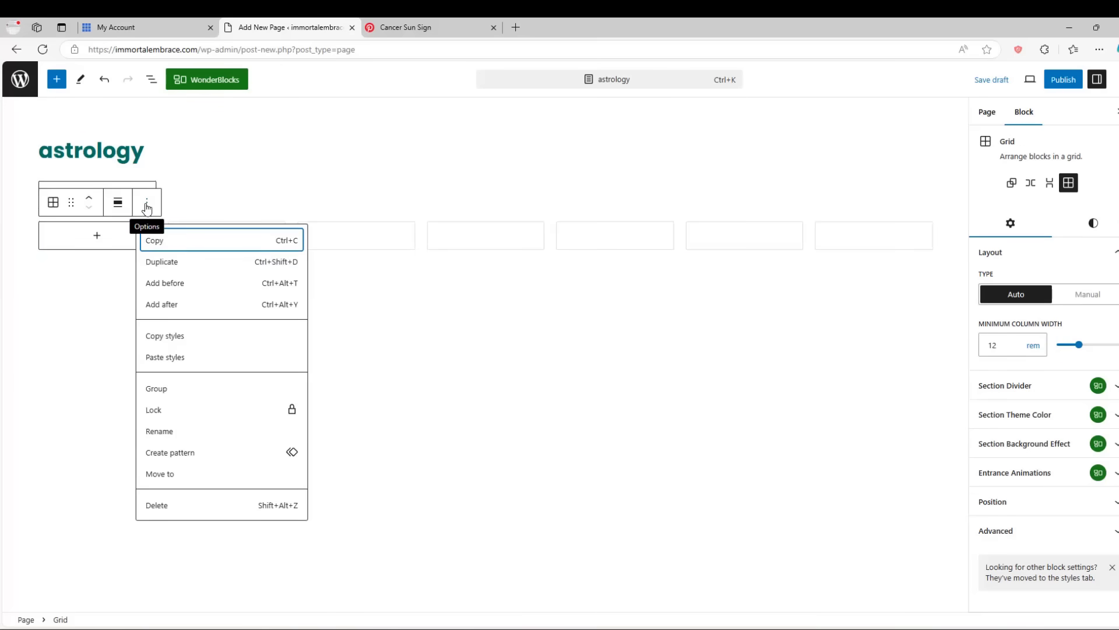
click(159, 260)
click(157, 255)
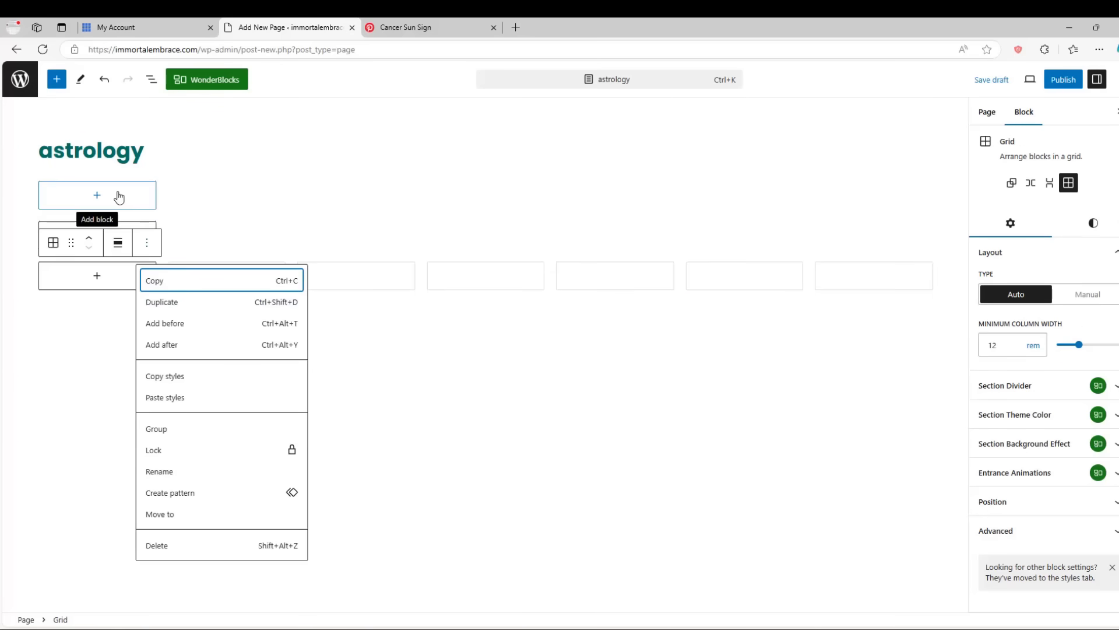
Fill the upper grid row with four empty Image blocks.
click(137, 197)
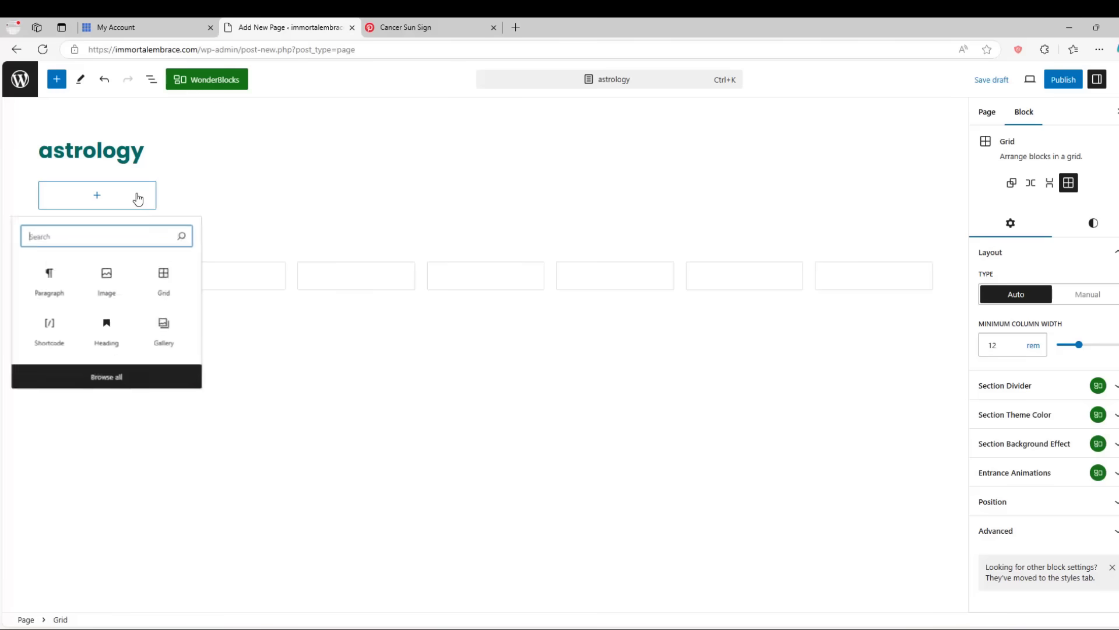
click(115, 282)
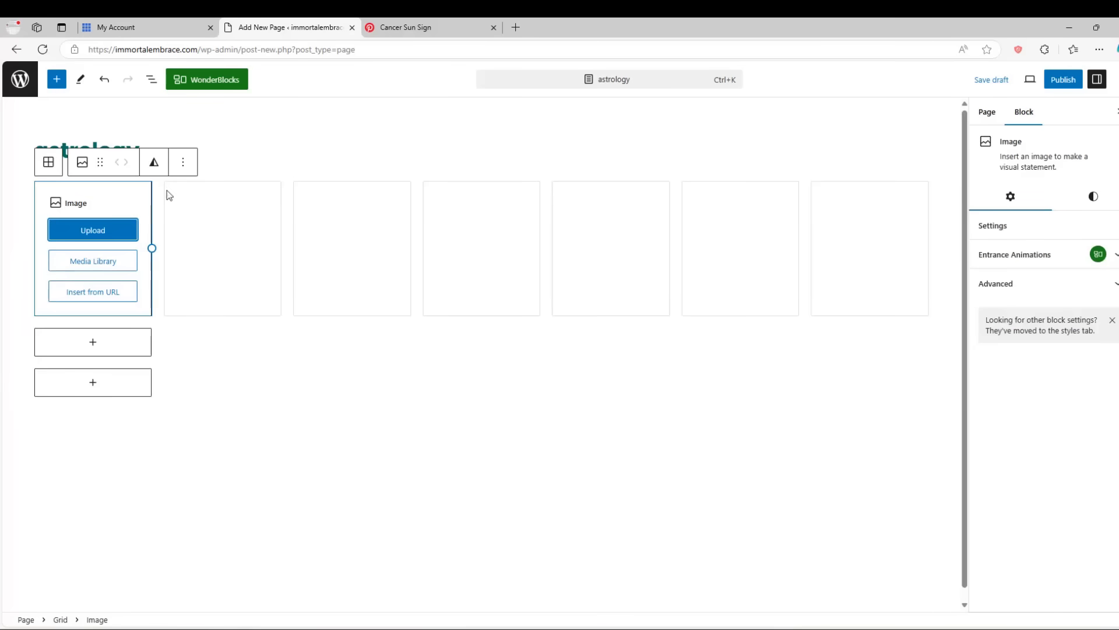
click(182, 171)
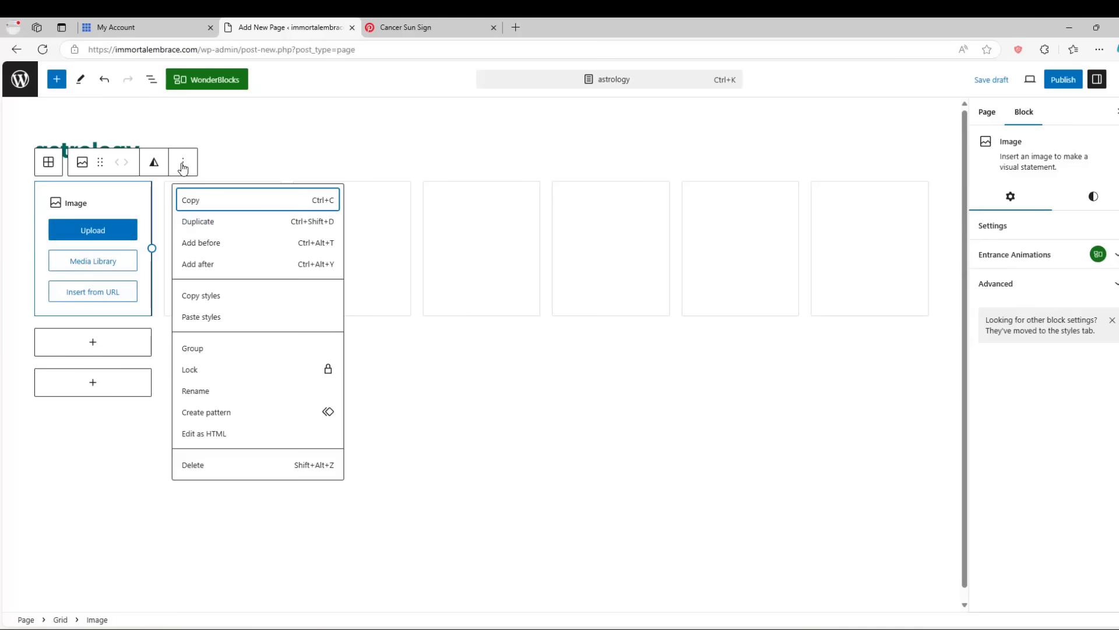
click(198, 226)
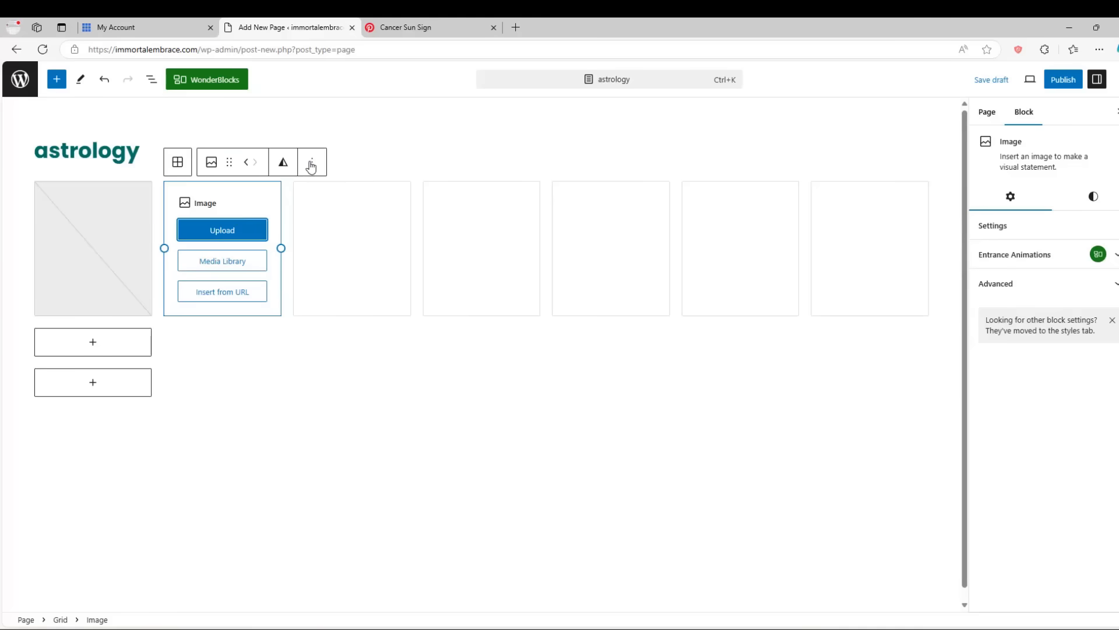
click(312, 163)
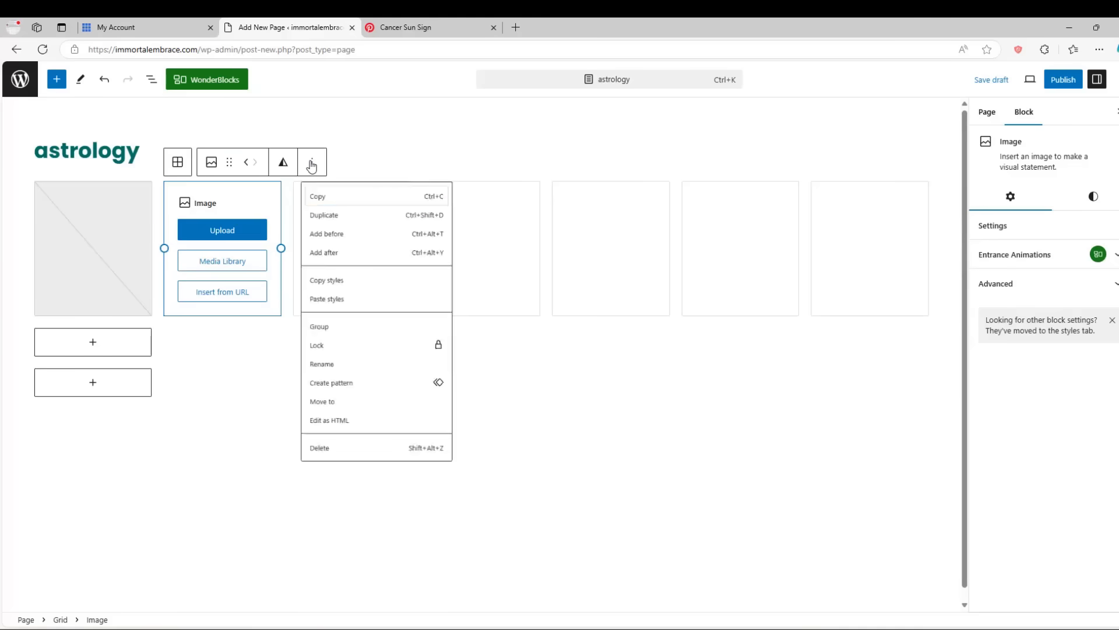
click(336, 228)
click(441, 163)
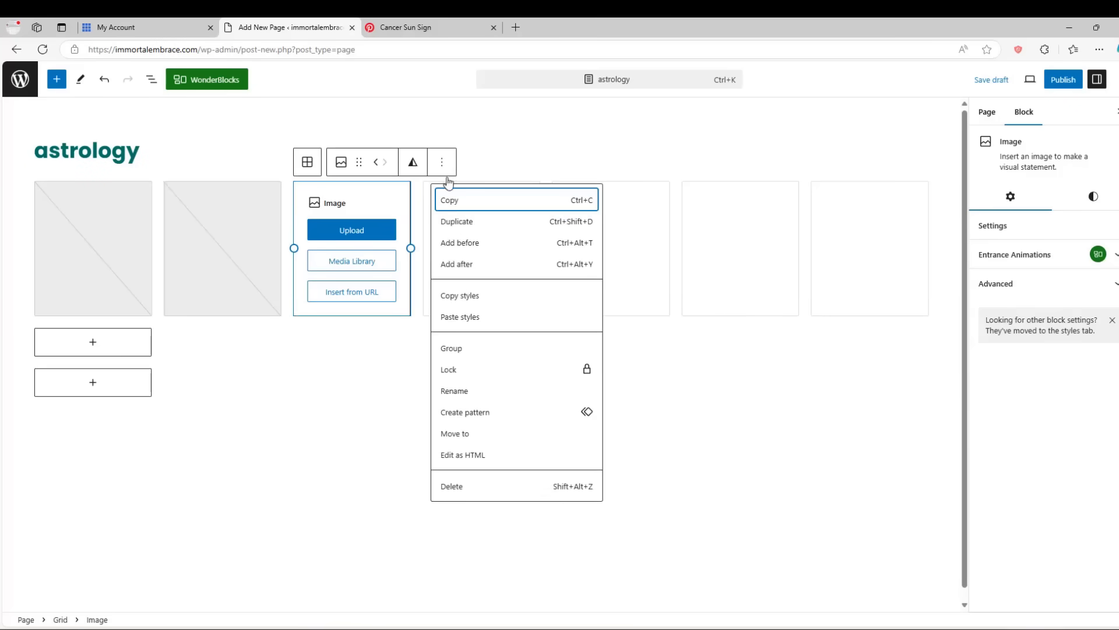
click(460, 223)
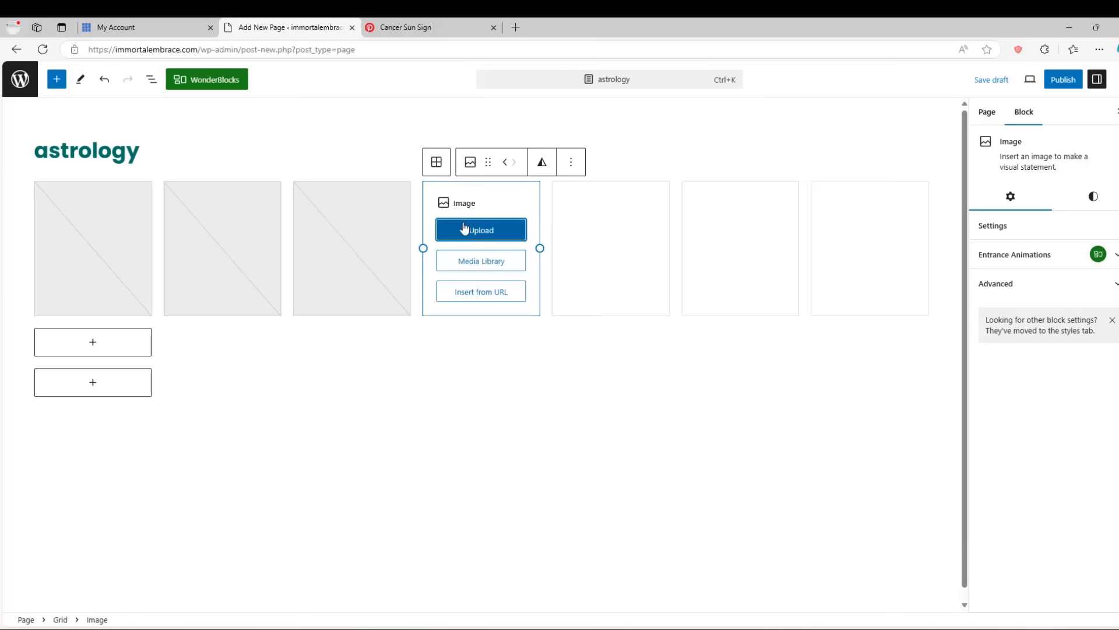
Add an Image block to the second row and duplicate it across three cells.
click(119, 343)
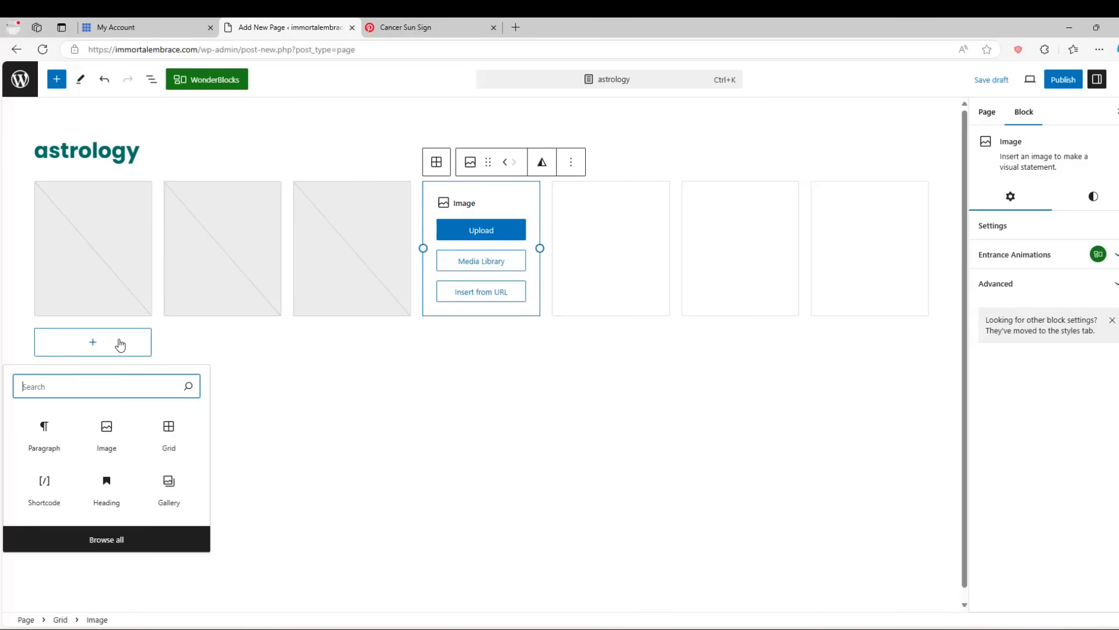
click(107, 434)
click(186, 309)
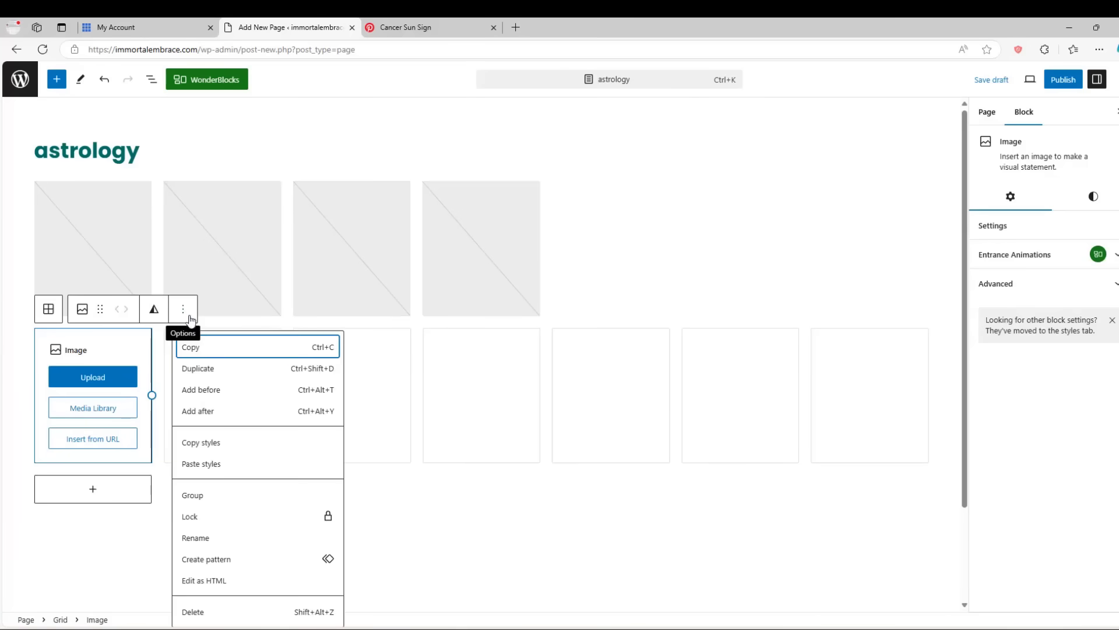
click(205, 367)
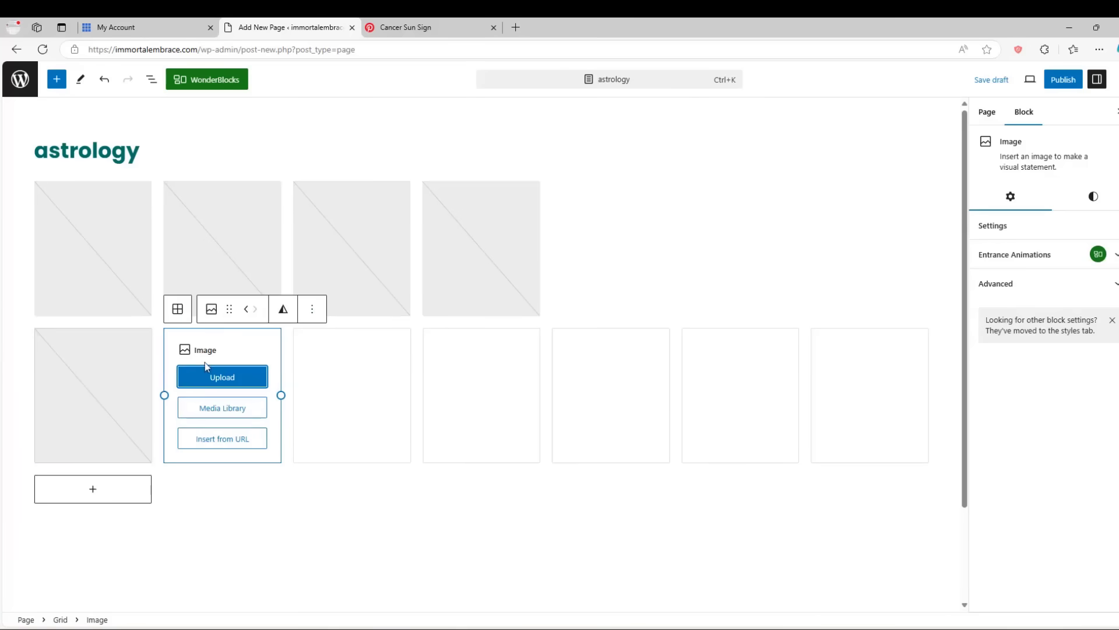
click(314, 317)
click(324, 367)
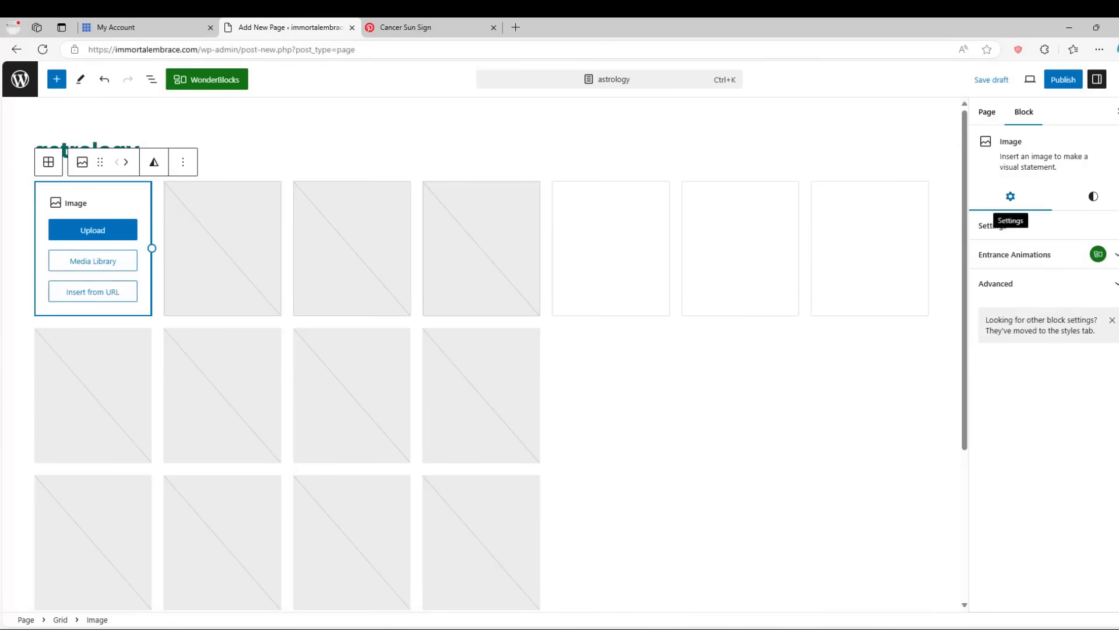
Copy the aquarius image URL from the Notepad list and return to the page editor.
key(alt+Tab)
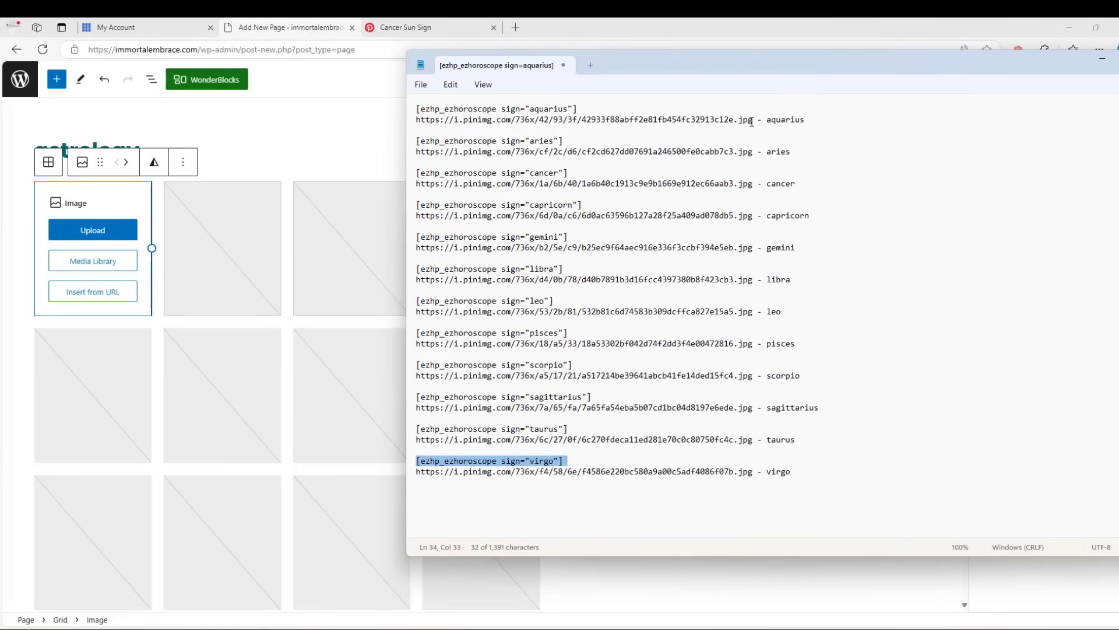
drag(751, 121, 413, 123)
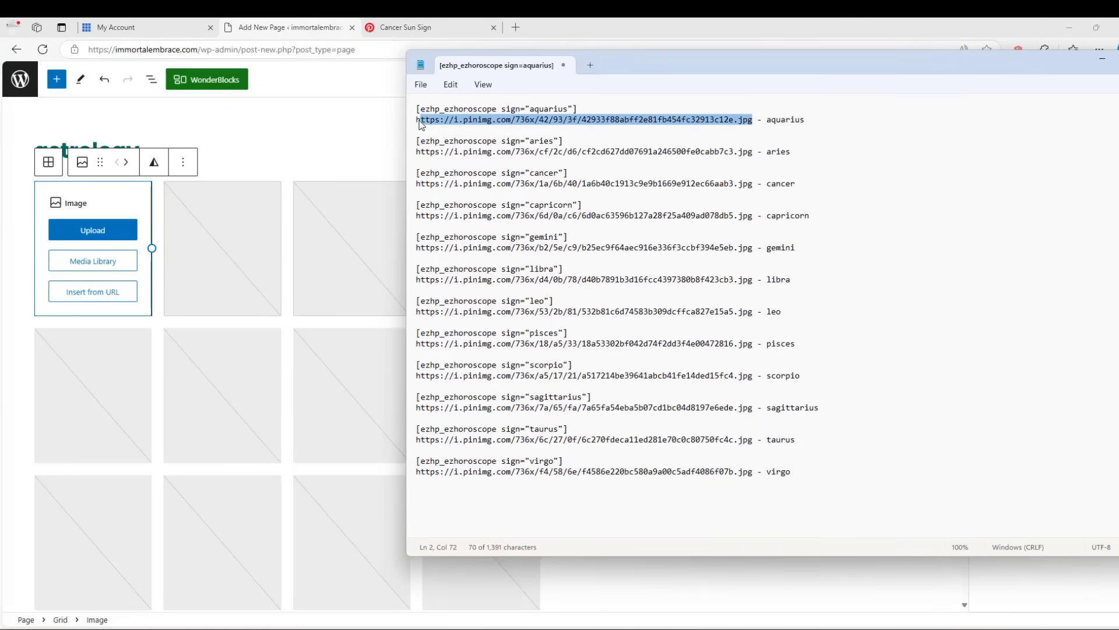
right_click(493, 122)
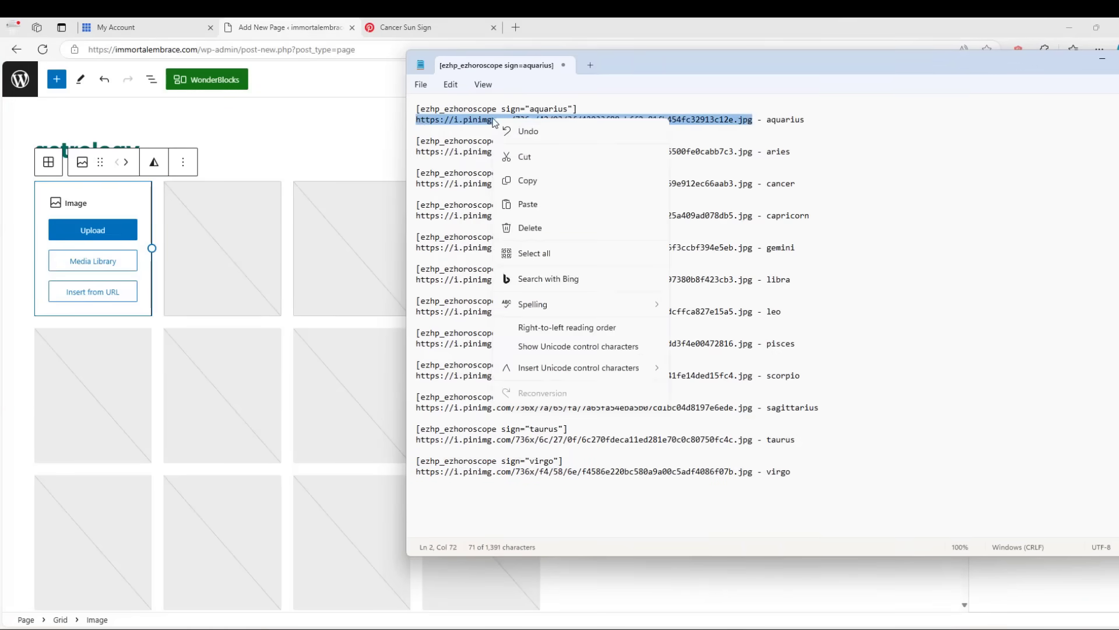
click(537, 183)
key(alt+Tab)
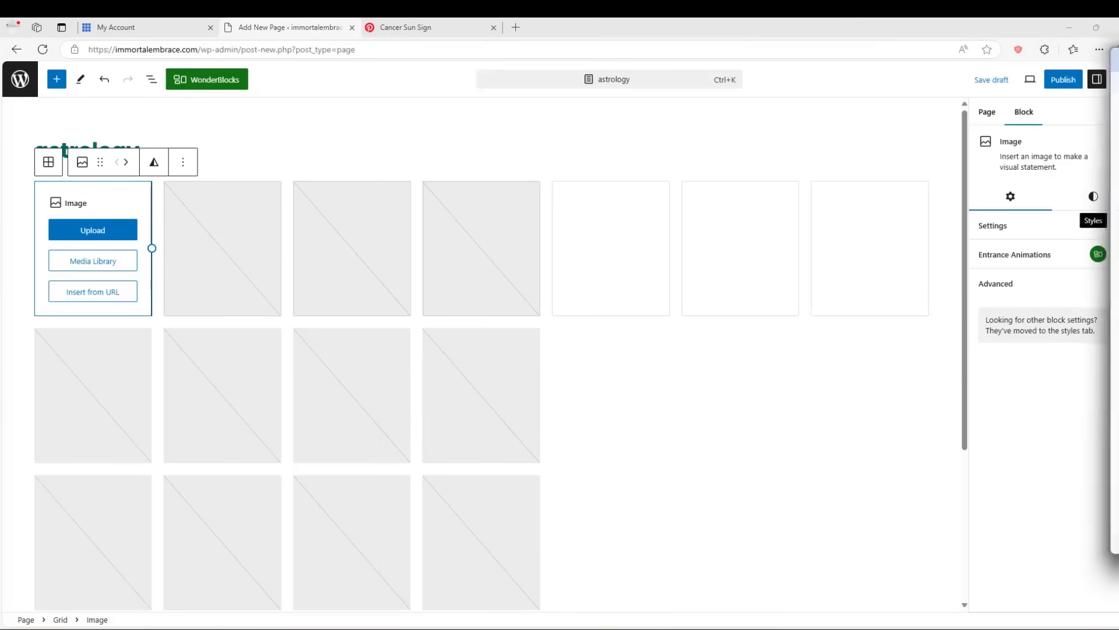
Insert the Aquarius and Aries images from pasted URLs into the first two grid cells.
click(107, 293)
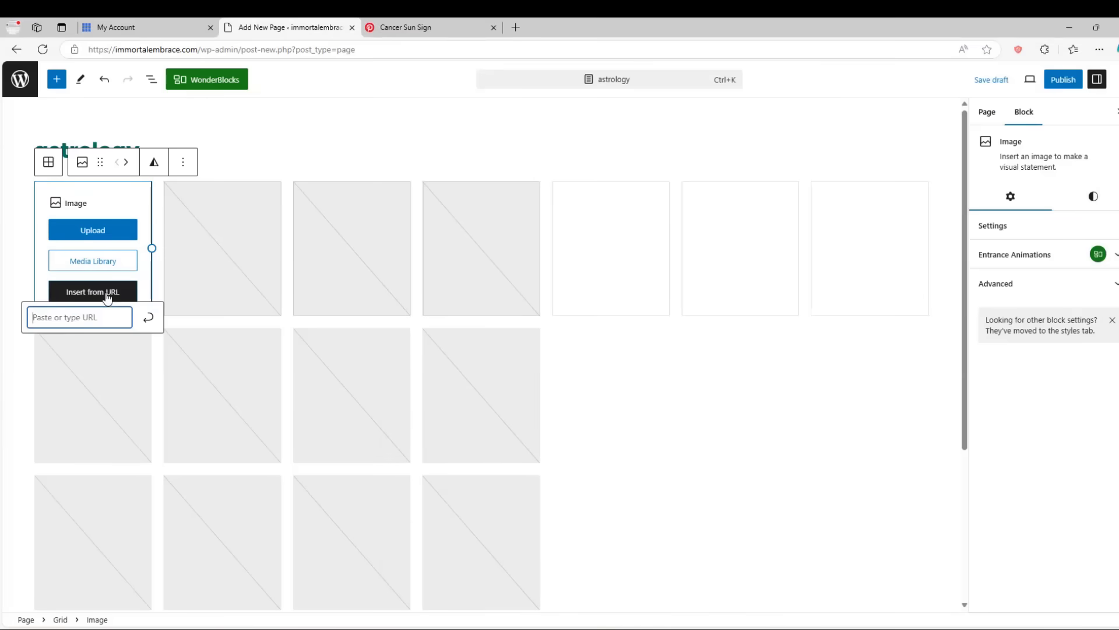
key(ctrl+v)
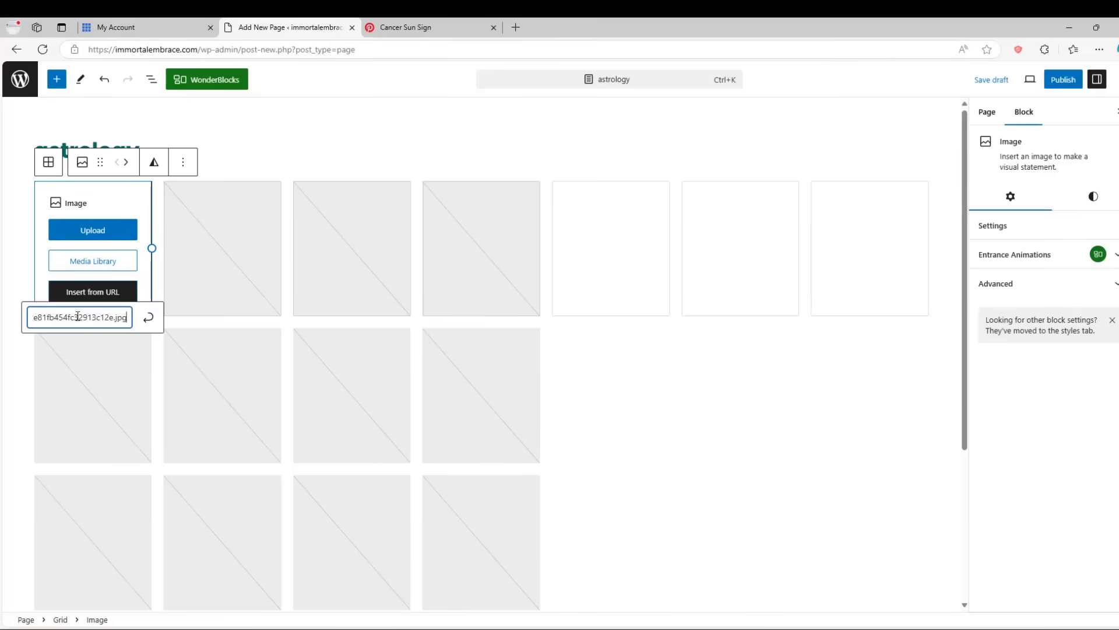
click(150, 318)
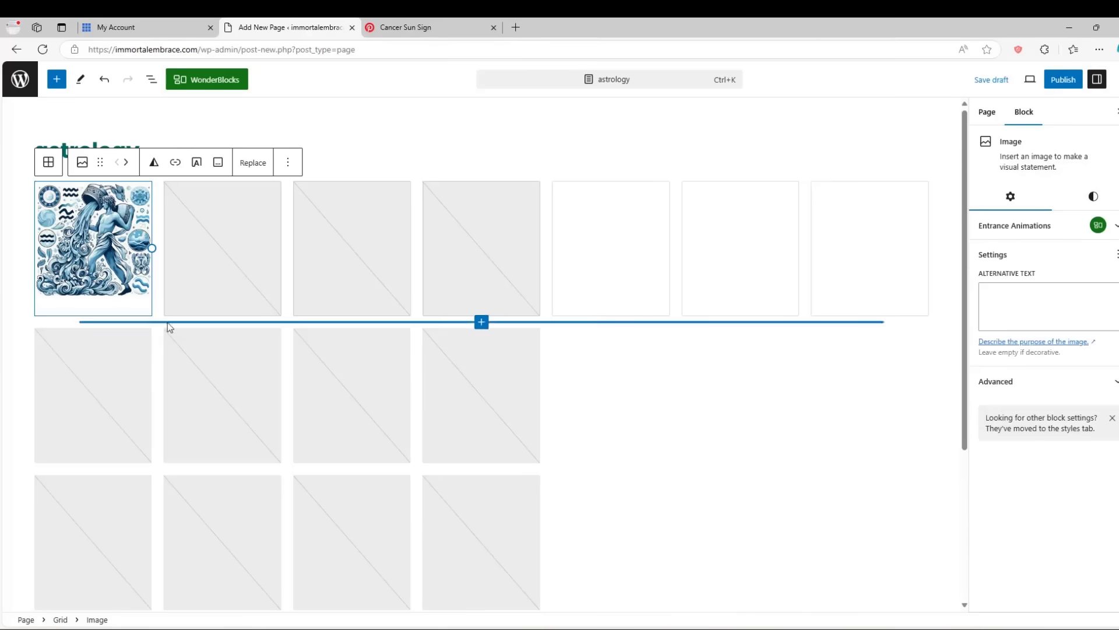
click(242, 231)
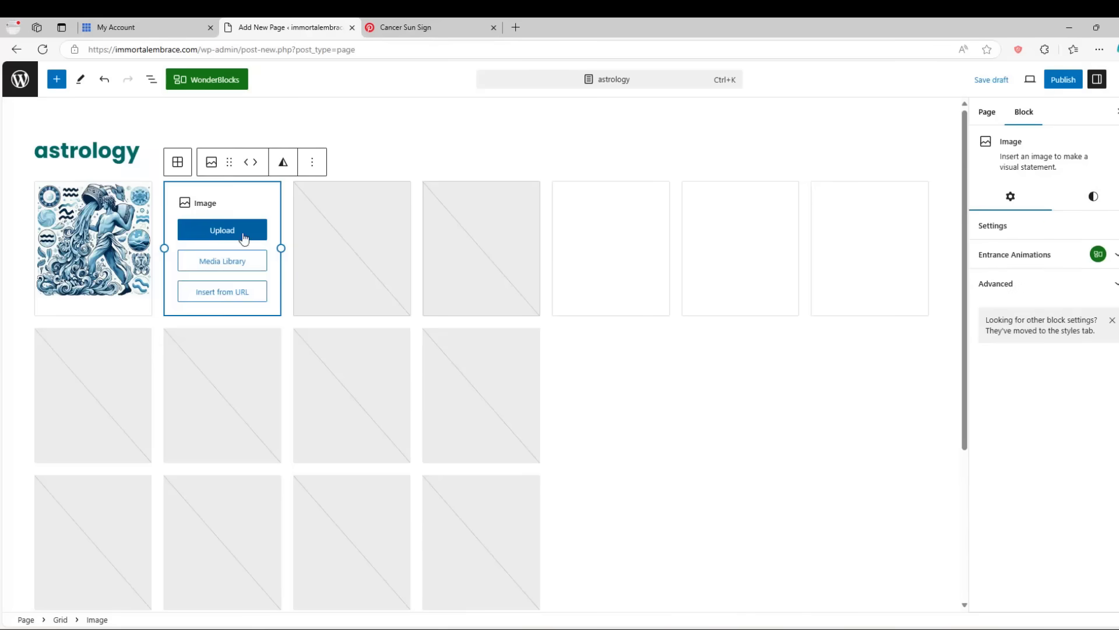
click(234, 294)
key(alt+Tab)
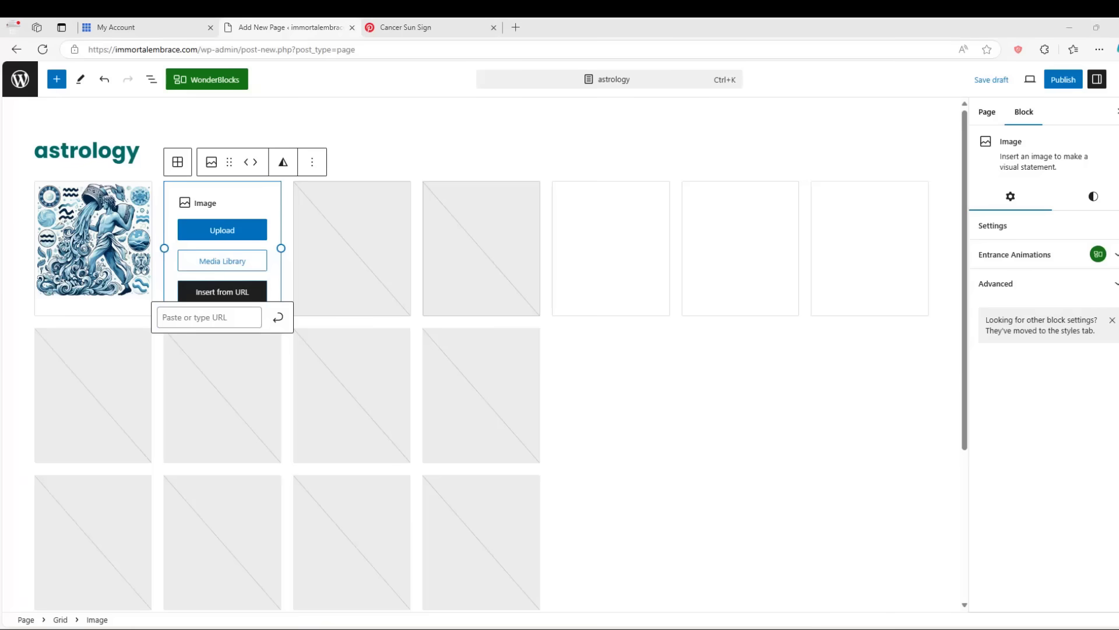
click(197, 318)
key(ctrl+v)
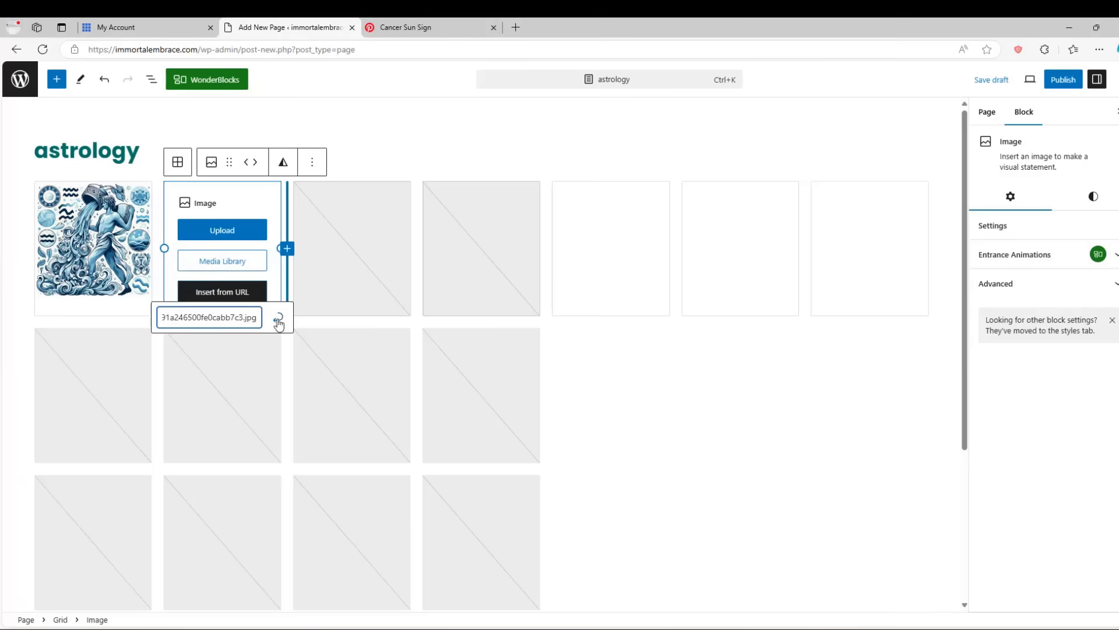
click(278, 318)
Insert the Cancer image from its pasted URL into the third grid cell.
click(395, 225)
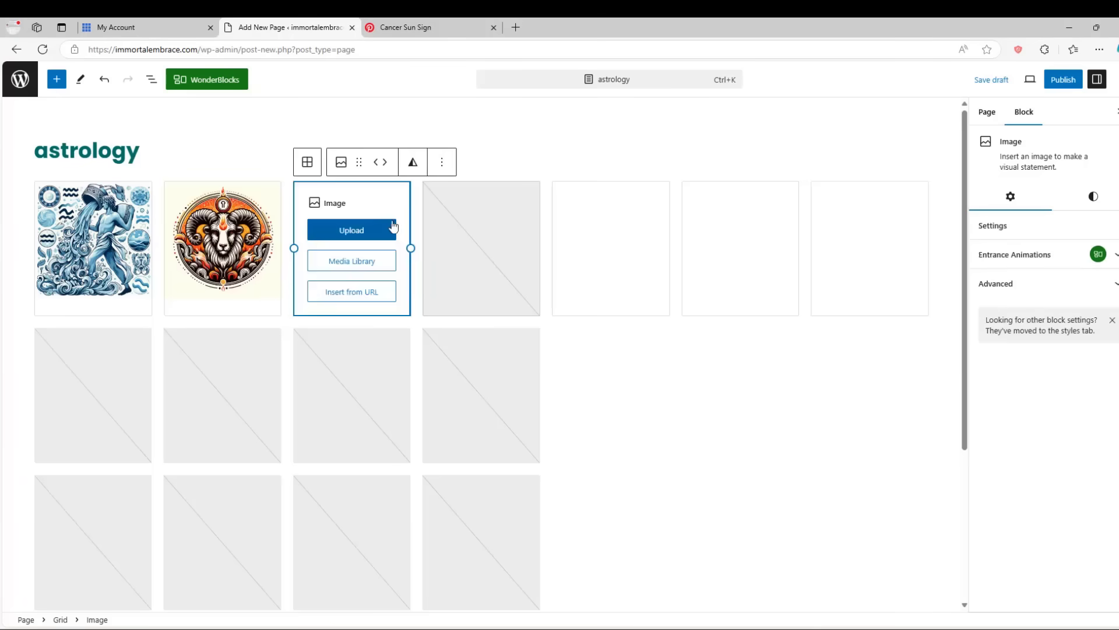
click(387, 294)
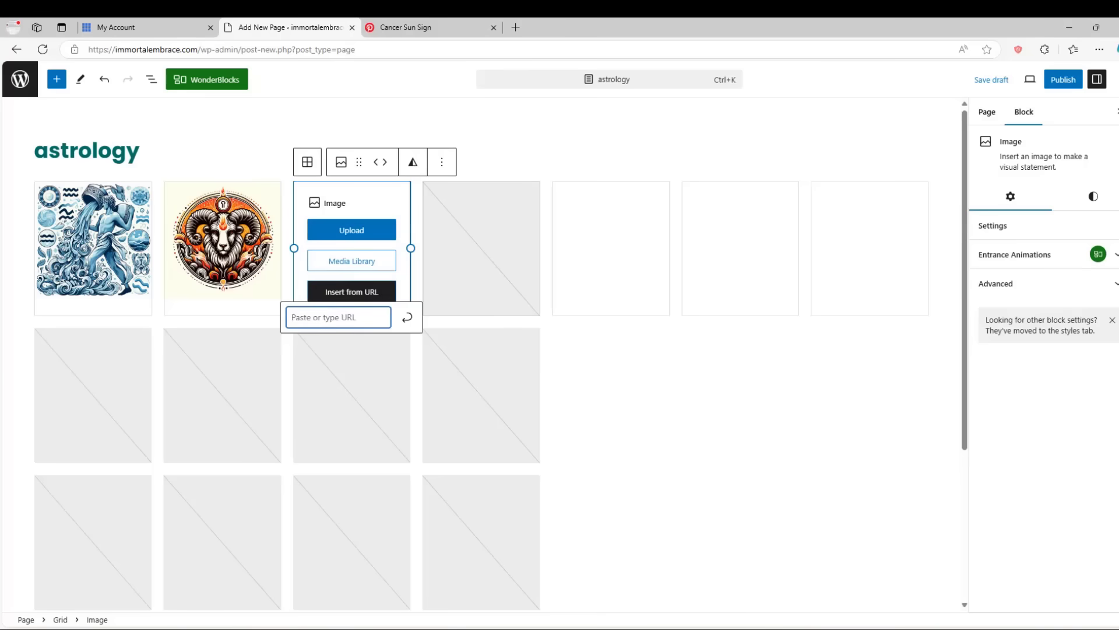
key(alt+Tab)
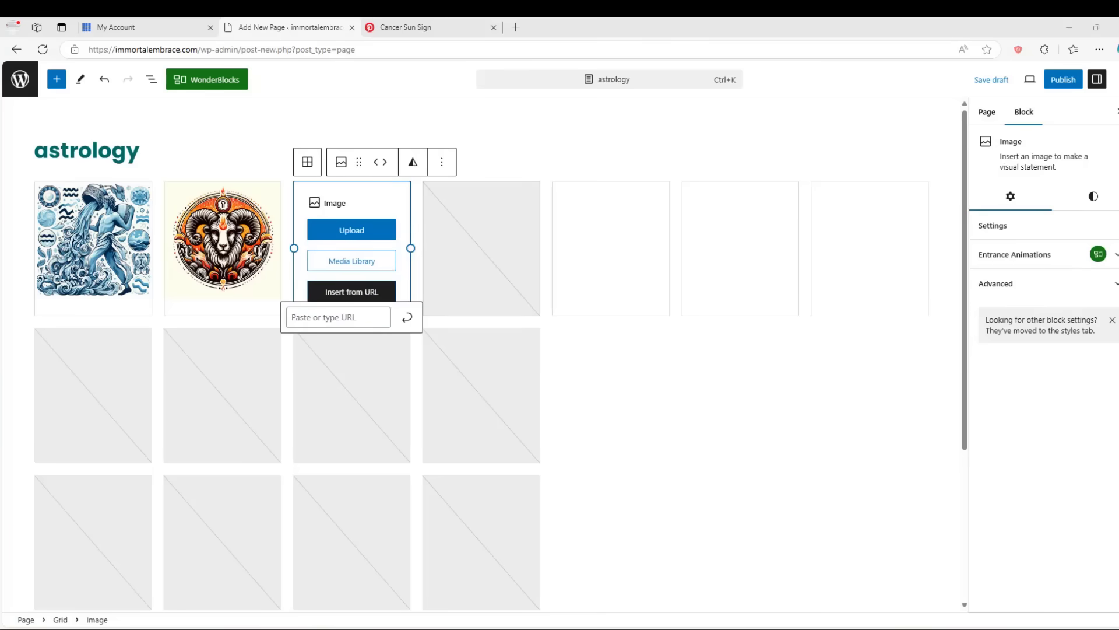
click(333, 313)
key(ctrl+v)
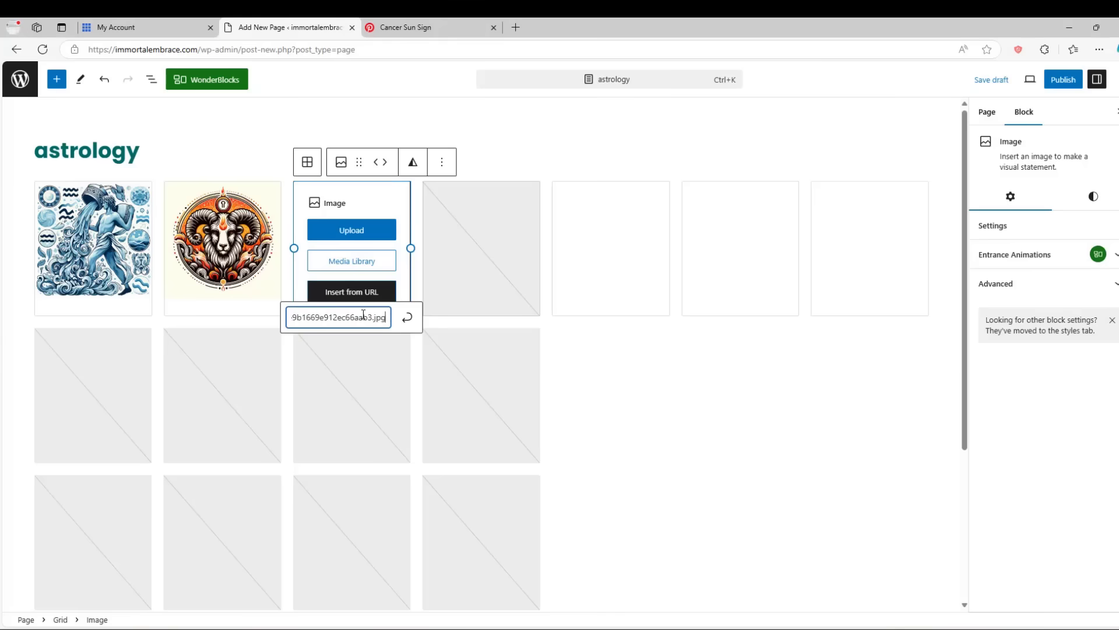
click(408, 319)
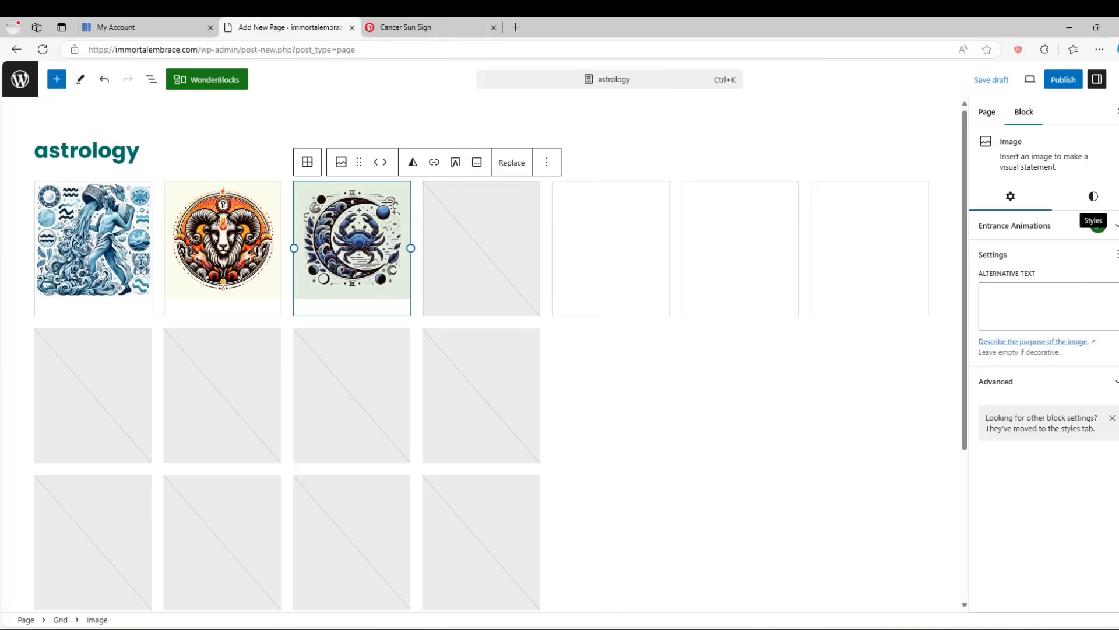
Fill the fourth cell and add the Gemini image to row two's first cell.
click(482, 248)
click(487, 285)
key(ctrl+v)
click(537, 320)
click(93, 350)
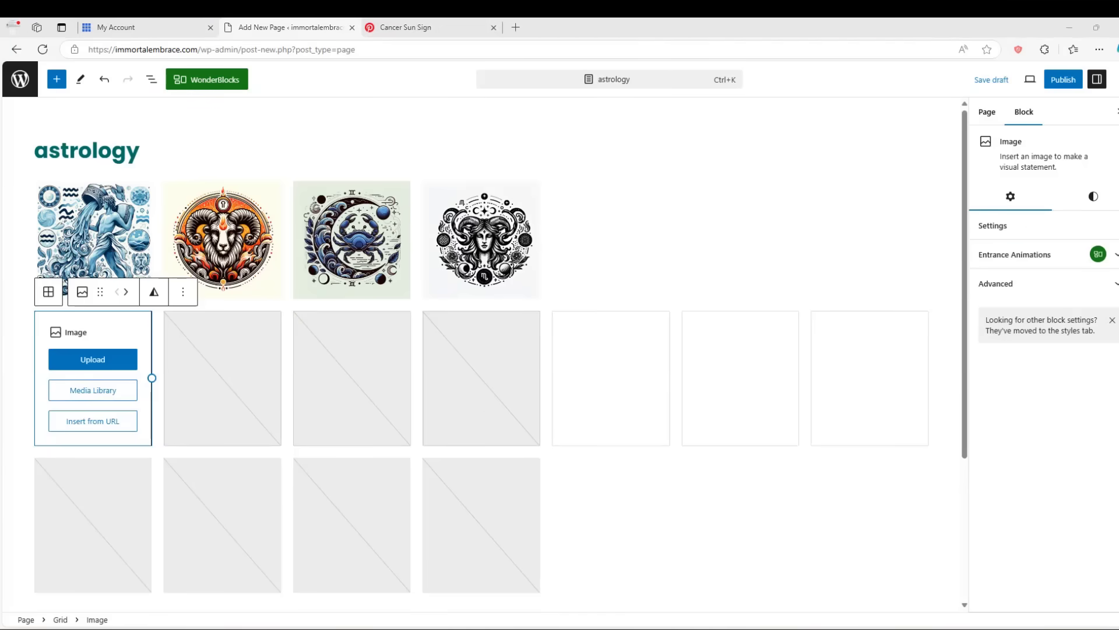
click(100, 419)
key(ctrl+v)
Insert the Libra image from its pasted URL into row two's second cell.
click(148, 484)
click(223, 349)
click(229, 419)
key(ctrl+v)
click(277, 447)
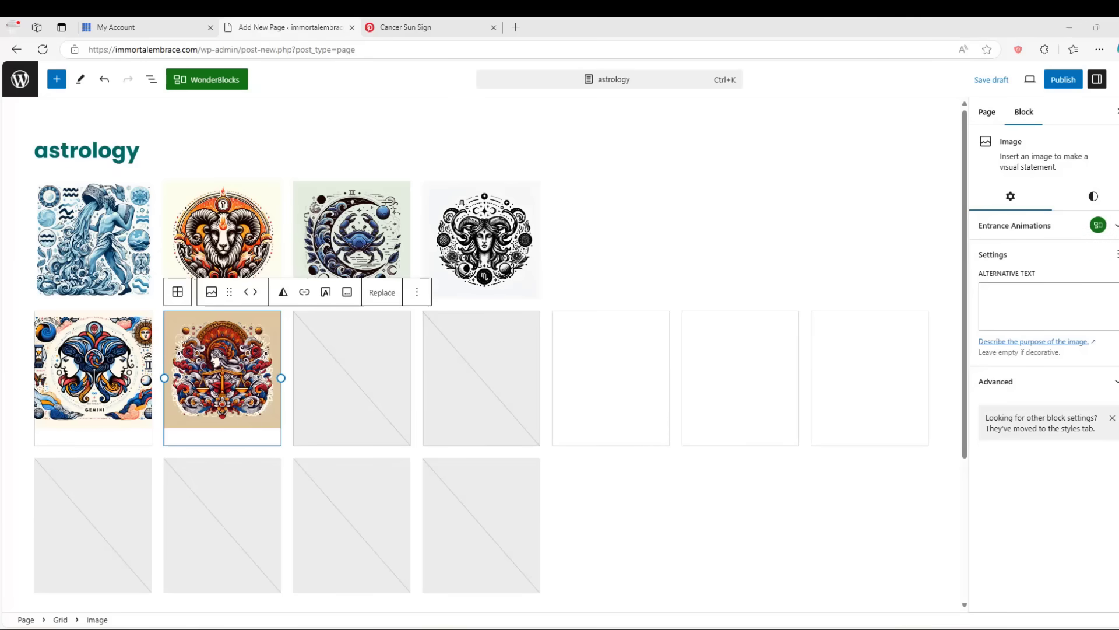
Add the Leo and Pisces images to the remaining cells of row two.
click(351, 370)
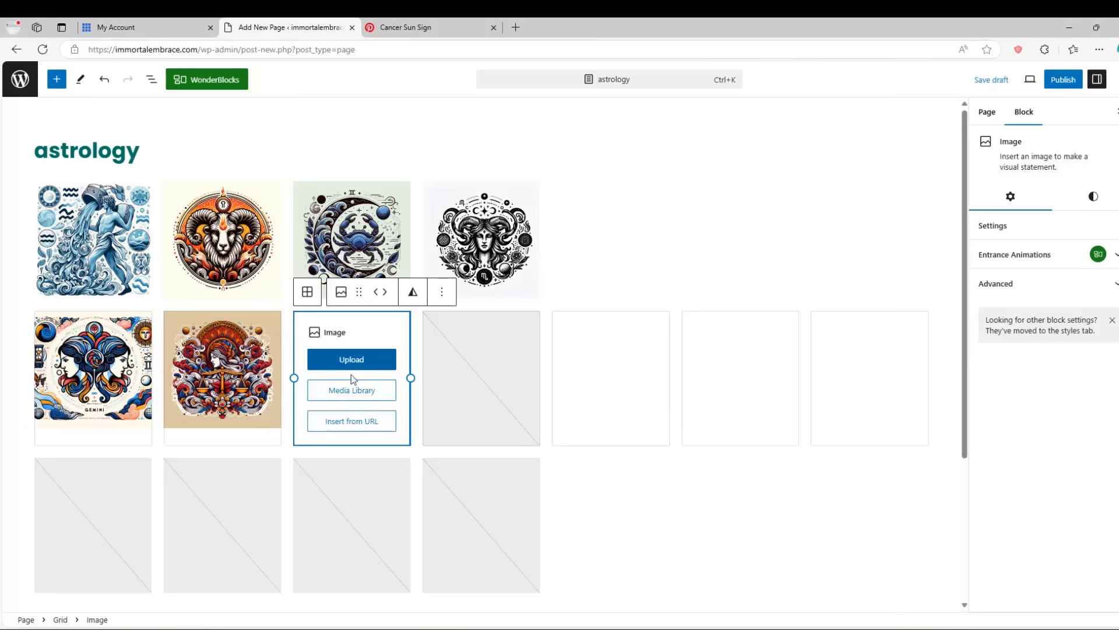
click(364, 420)
key(ctrl+v)
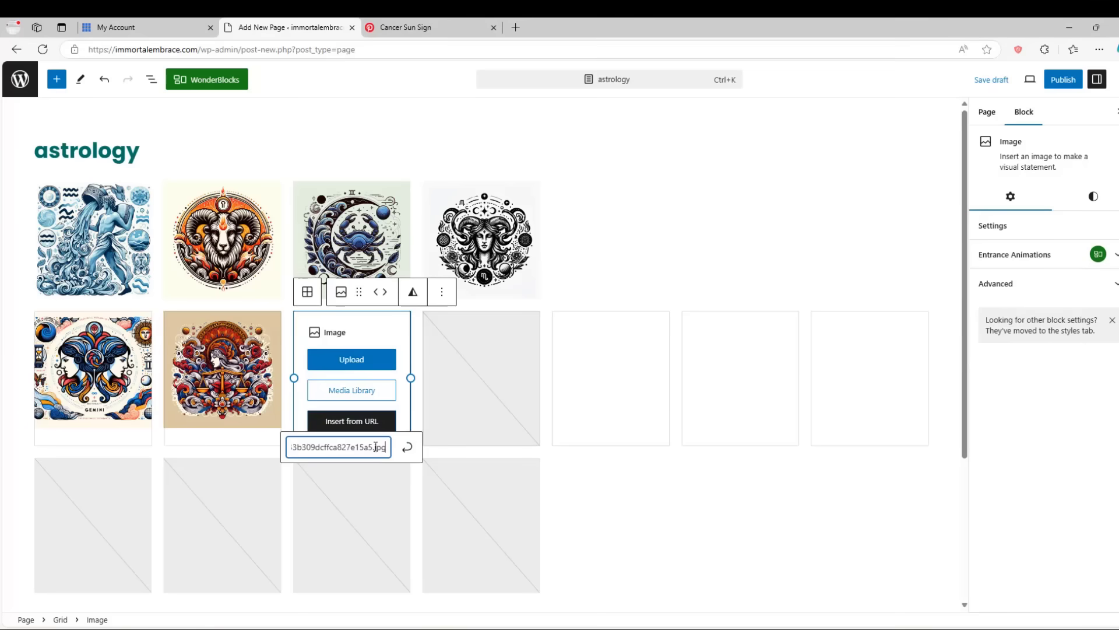
click(409, 449)
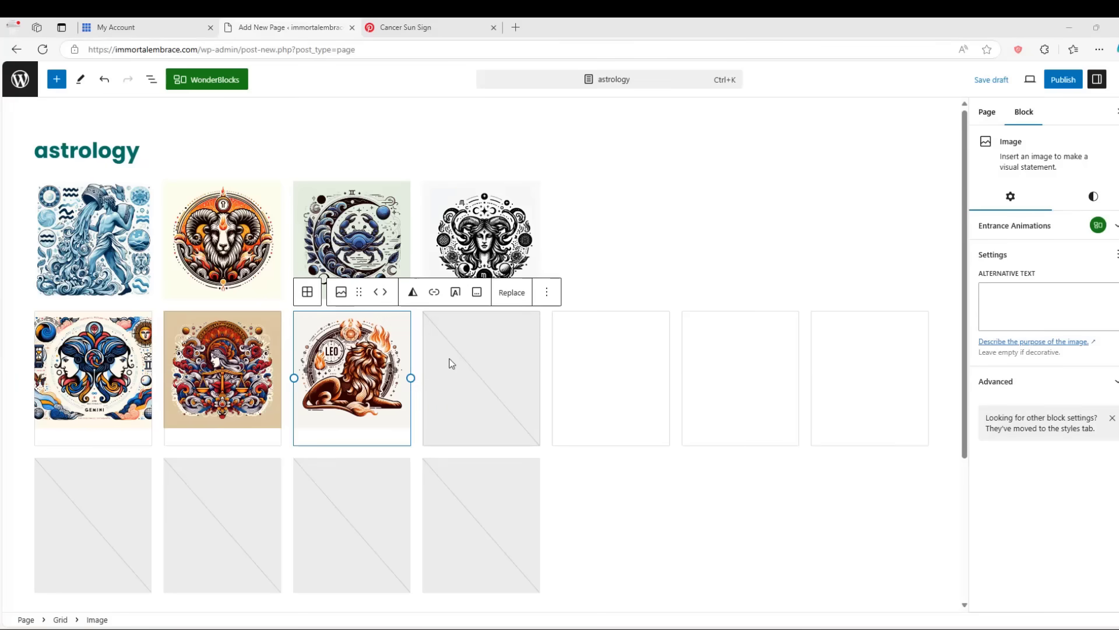
click(449, 377)
Insert the Sagittarius image from its pasted URL into row three.
click(480, 415)
key(ctrl+v)
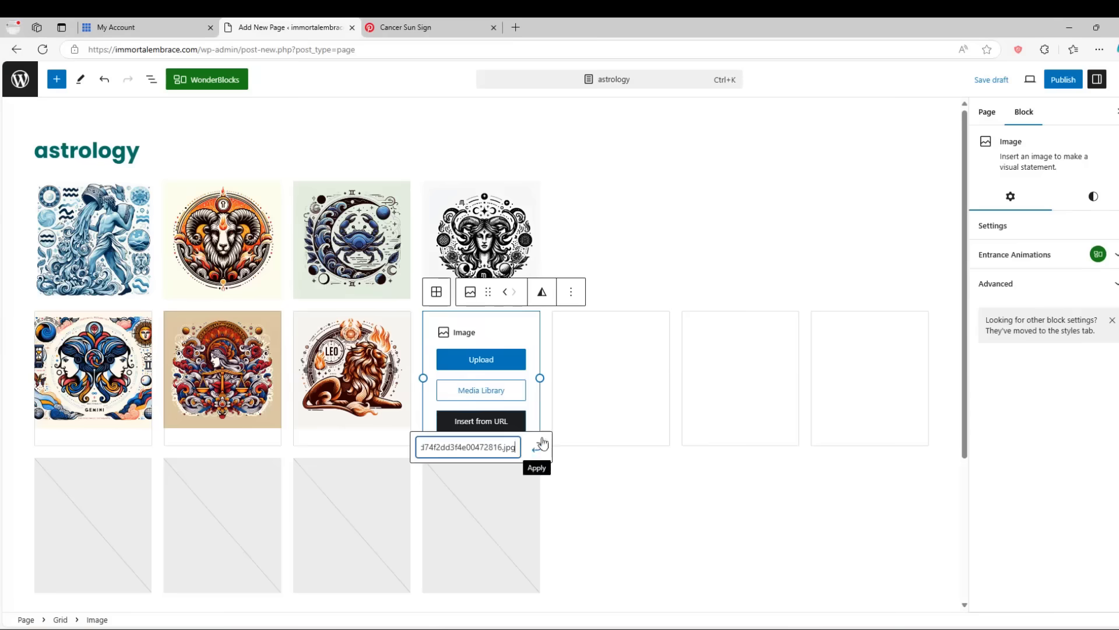
click(540, 445)
click(482, 550)
key(ctrl+v)
click(537, 580)
Paste the remaining image URLs, including Taurus, into row three's empty cells.
click(352, 551)
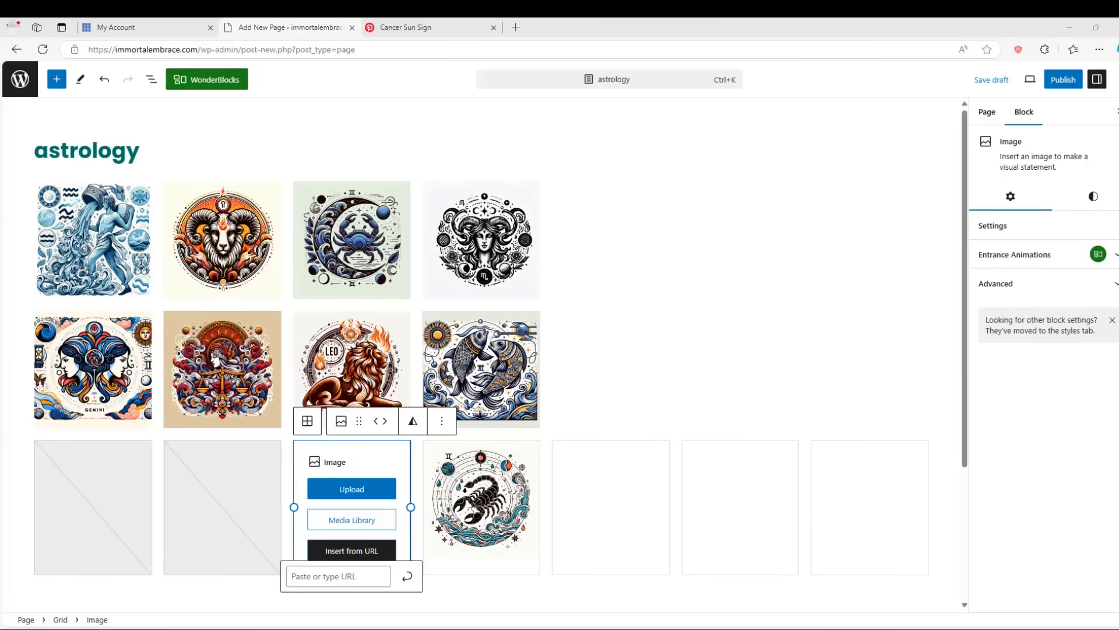
key(ctrl+v)
click(408, 580)
click(219, 561)
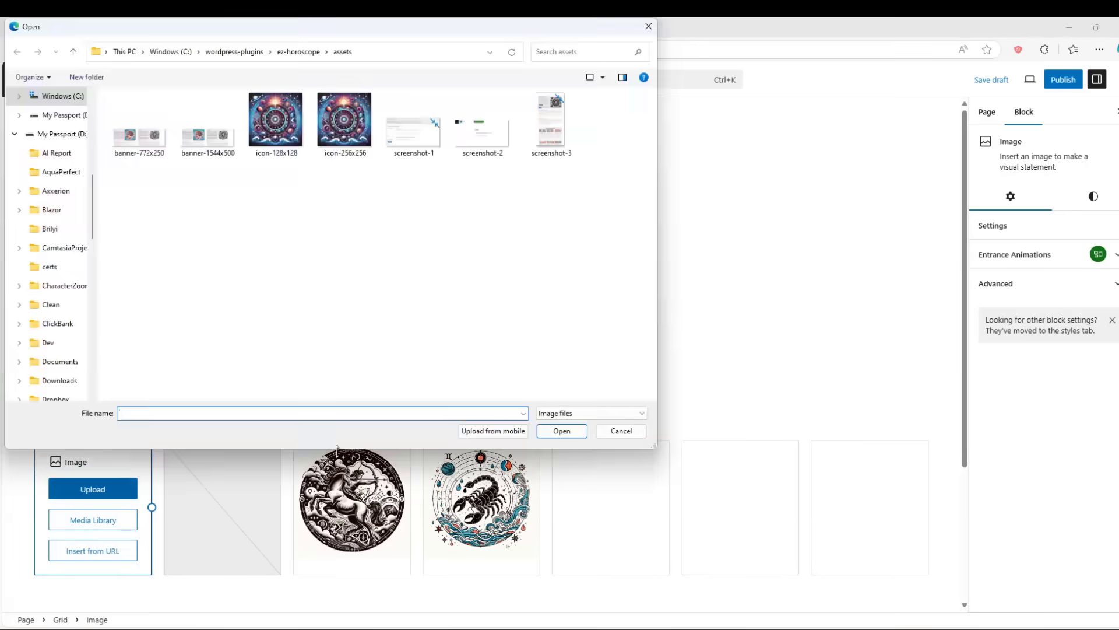
click(621, 432)
click(93, 550)
key(ctrl+v)
Insert the Taurus image, then link the Aquarius image to the aquarius page.
click(149, 580)
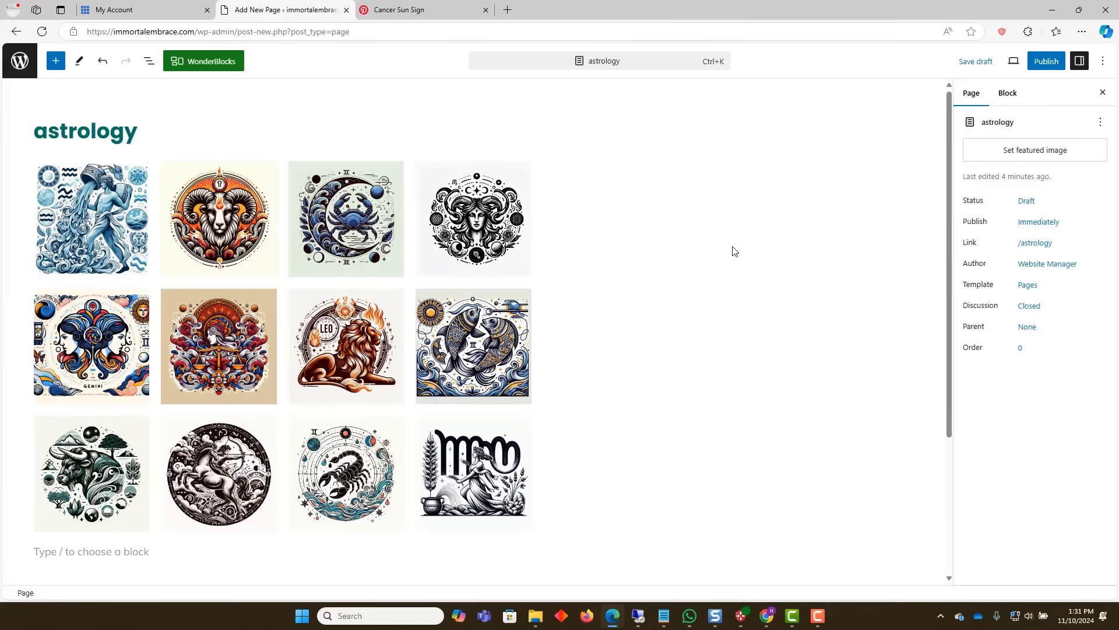
click(91, 208)
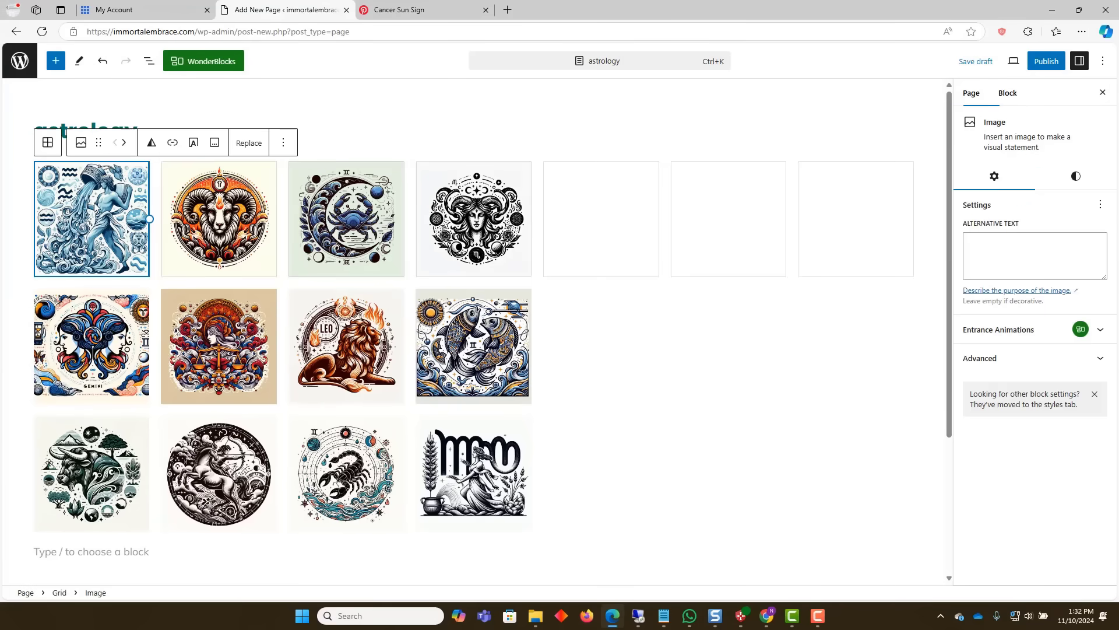
click(172, 144)
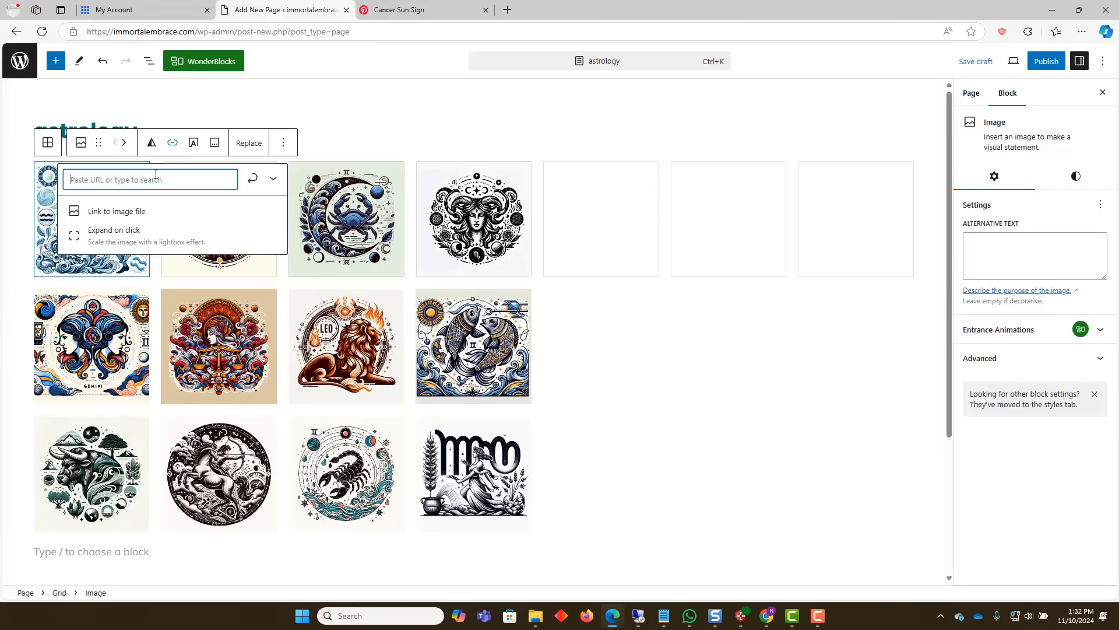
text(aq)
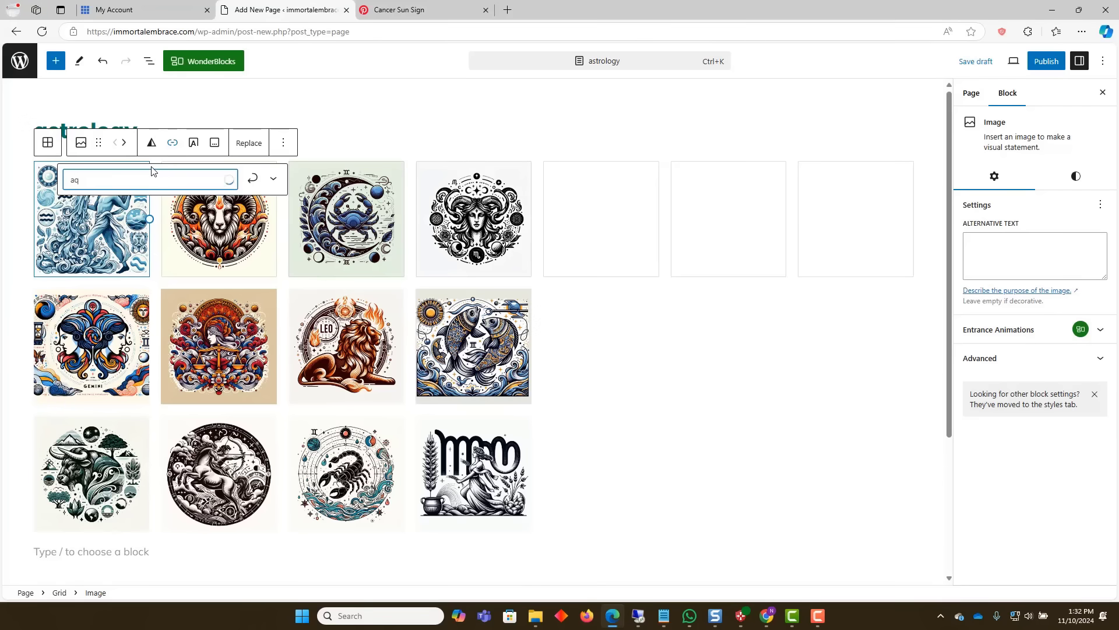
click(122, 201)
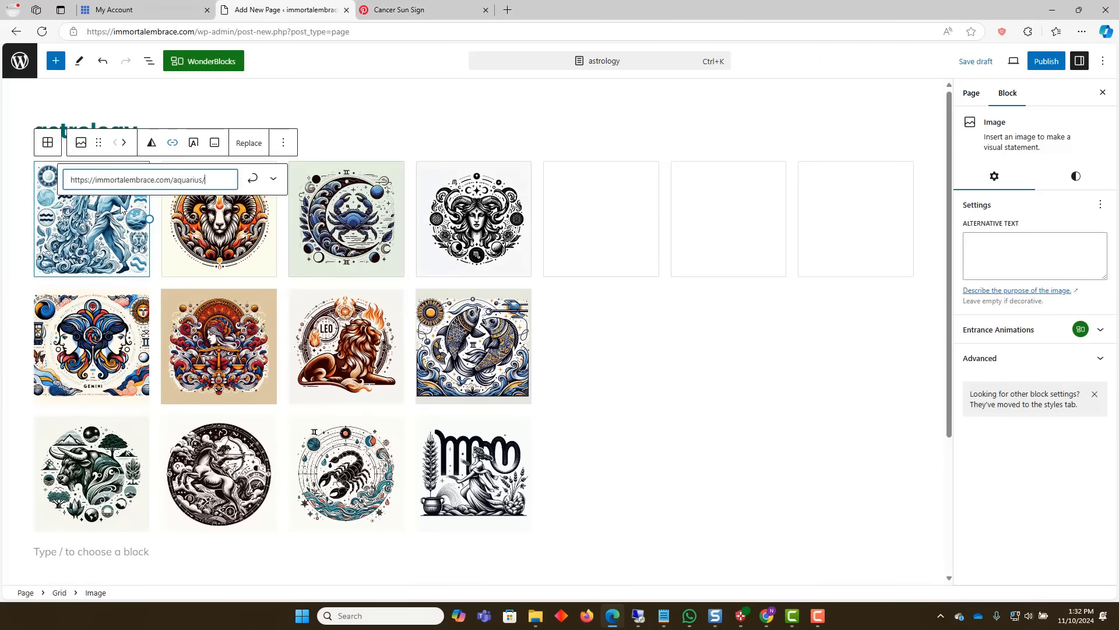
click(252, 179)
Link the Aries image to the aries page.
click(233, 215)
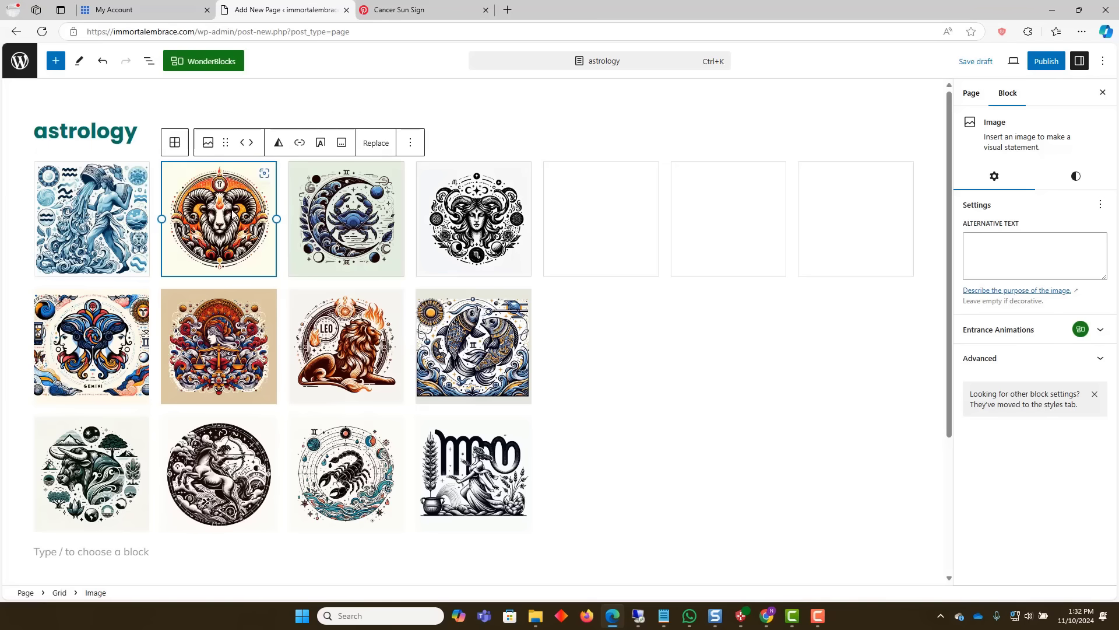
click(299, 143)
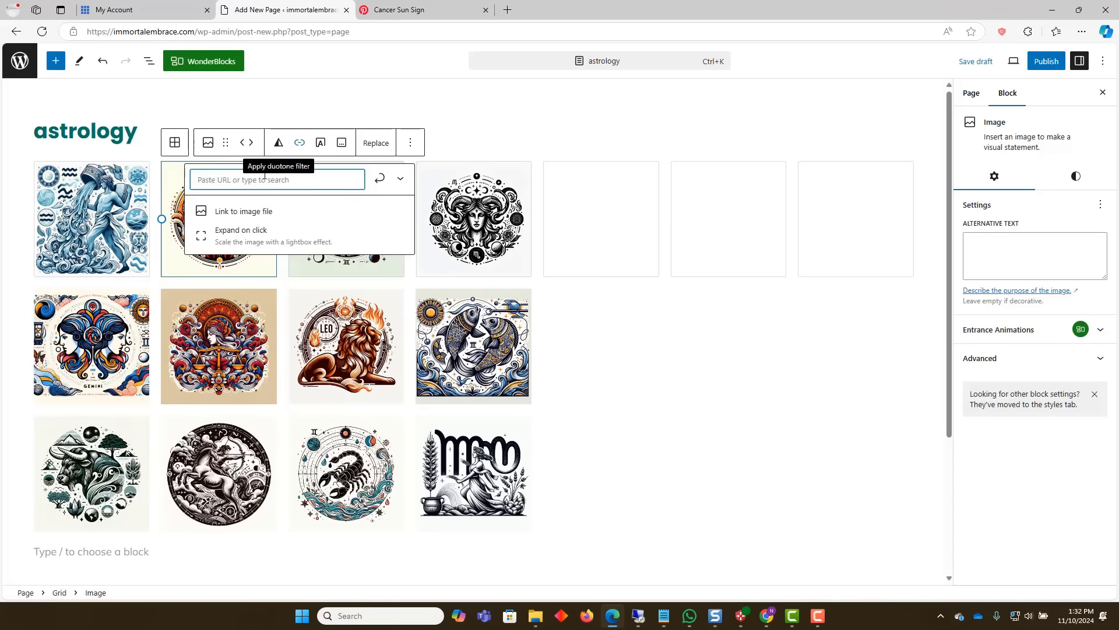
text(ar)
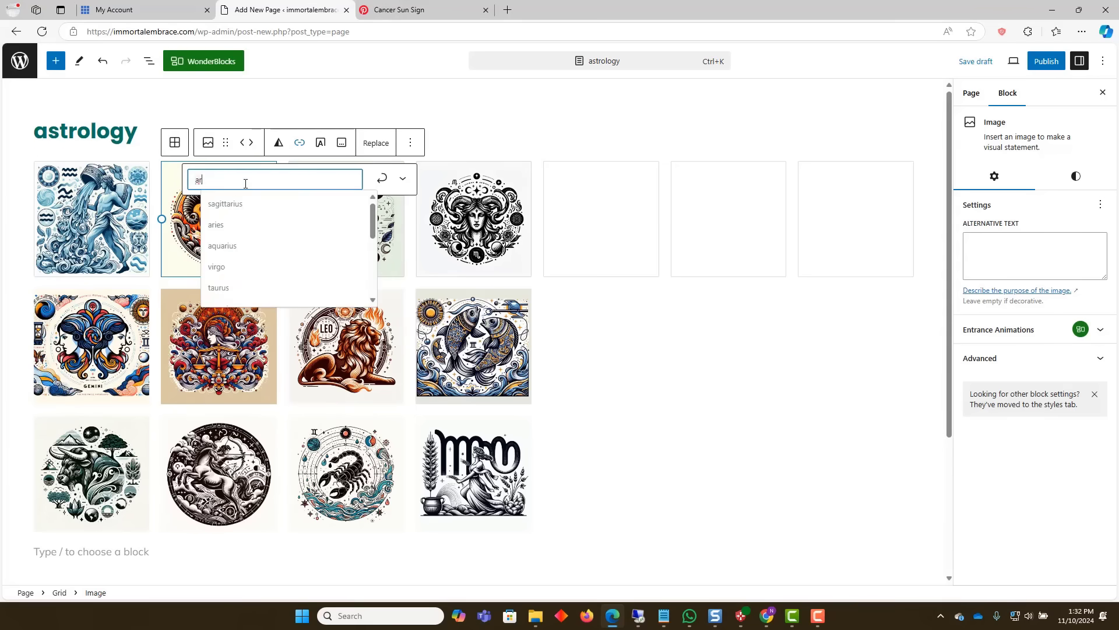
click(235, 221)
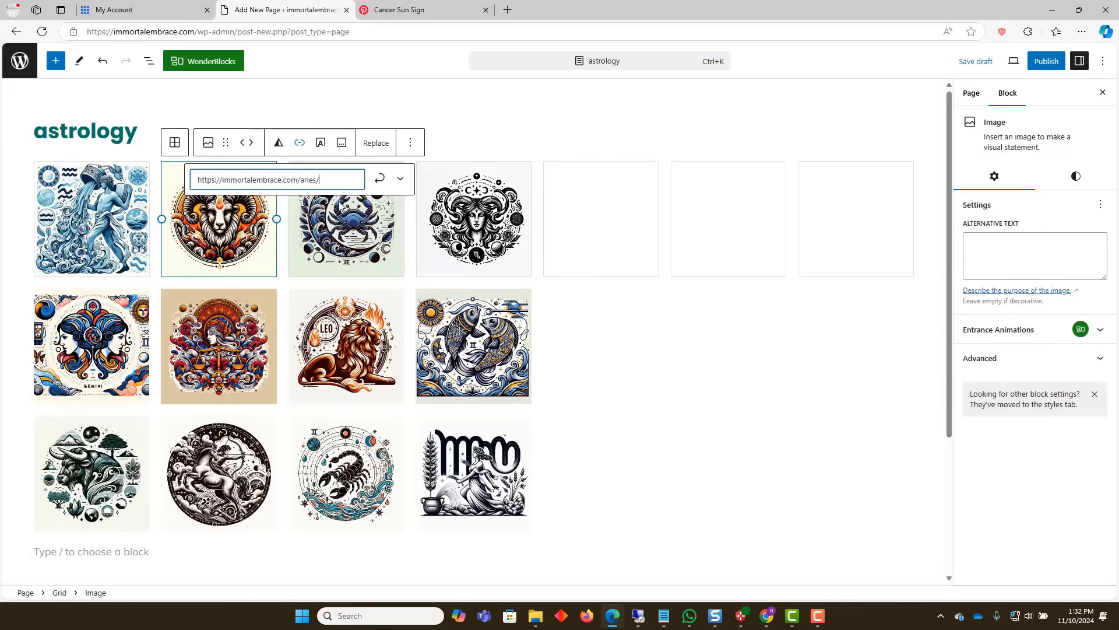
click(379, 179)
click(377, 178)
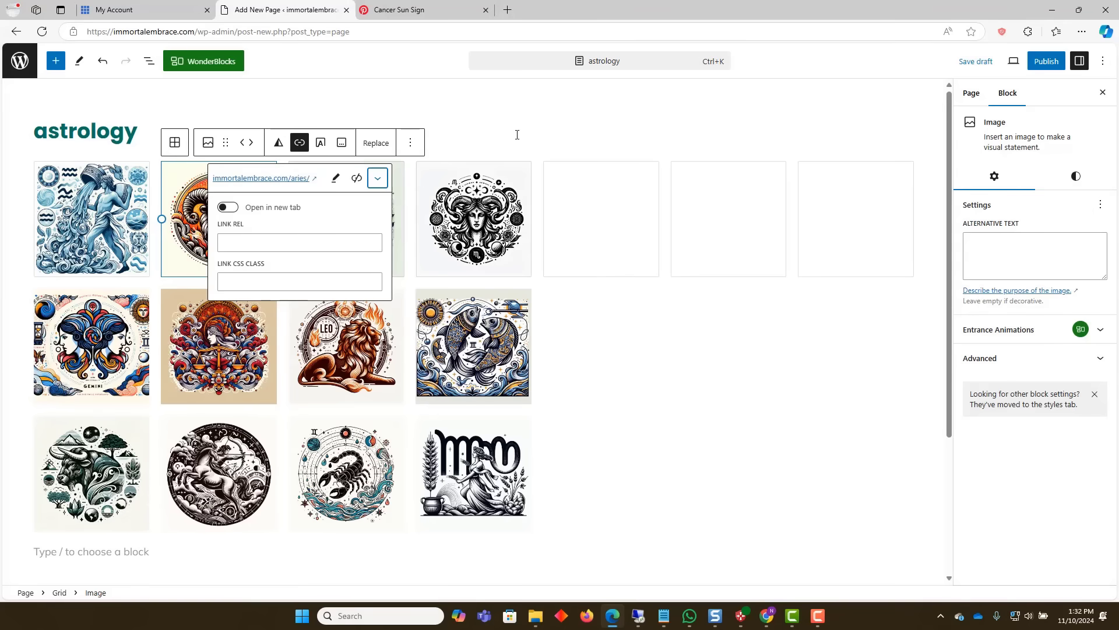
click(417, 182)
click(204, 203)
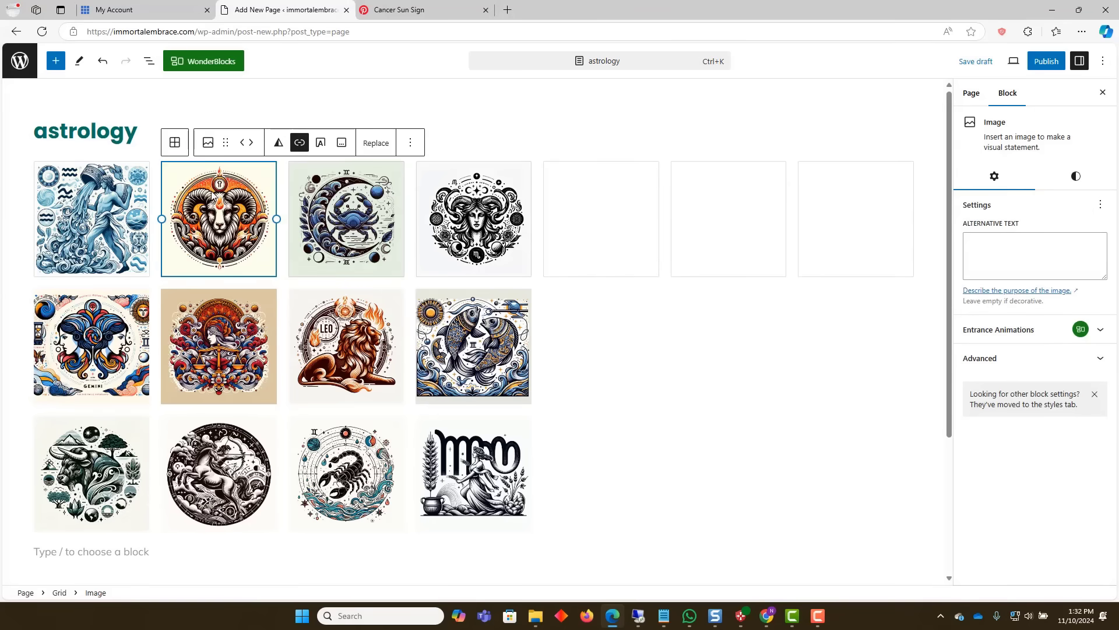
Link the Cancer image to the cancer page.
click(346, 205)
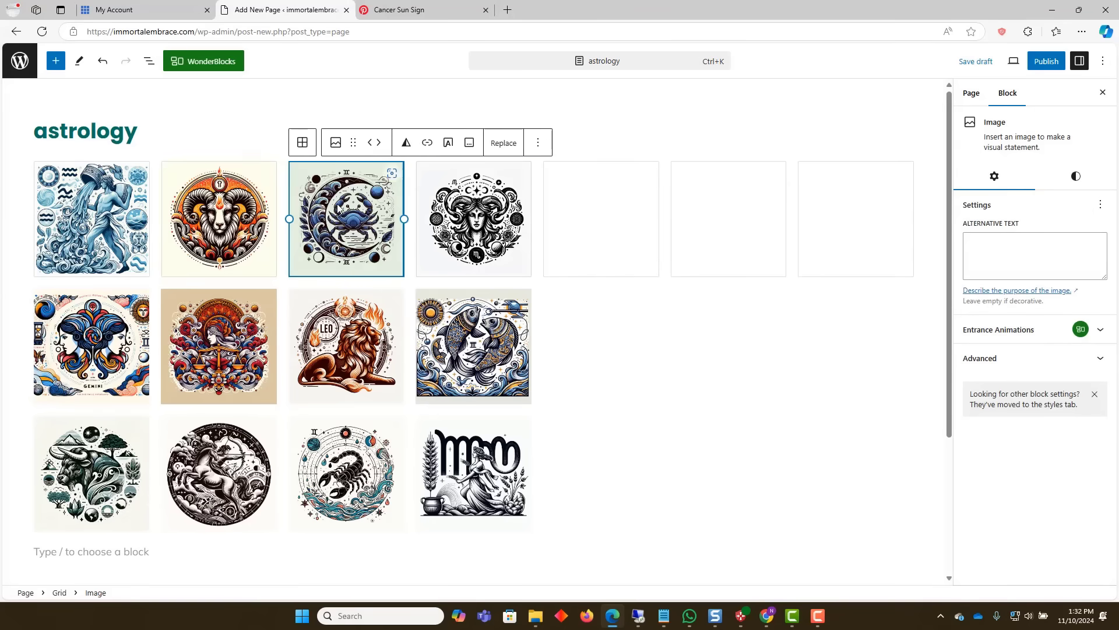
click(427, 144)
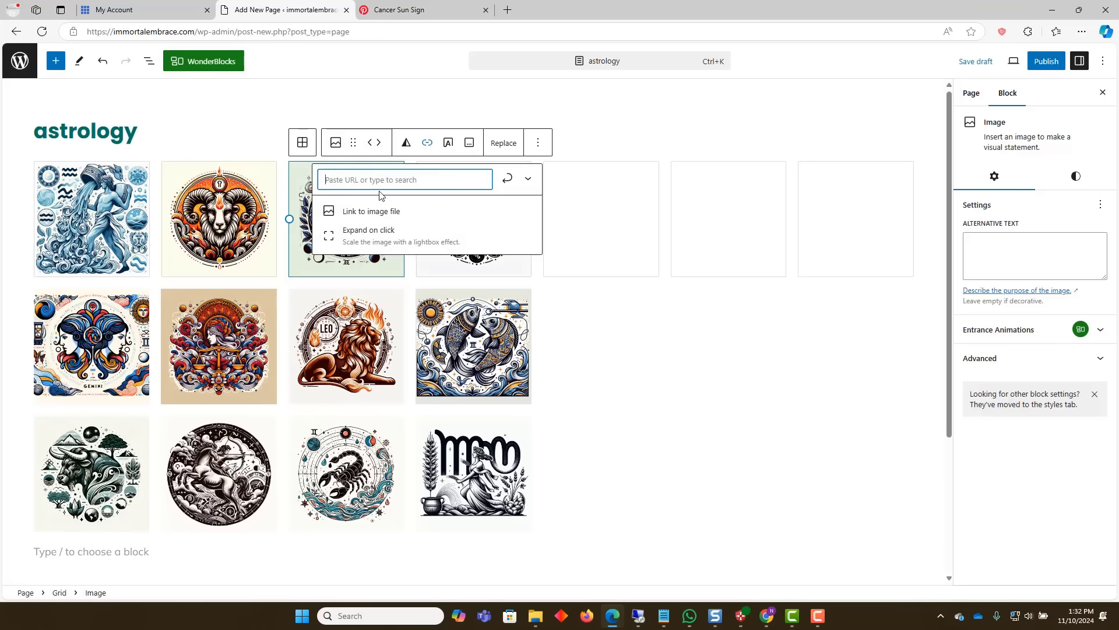
text(canc)
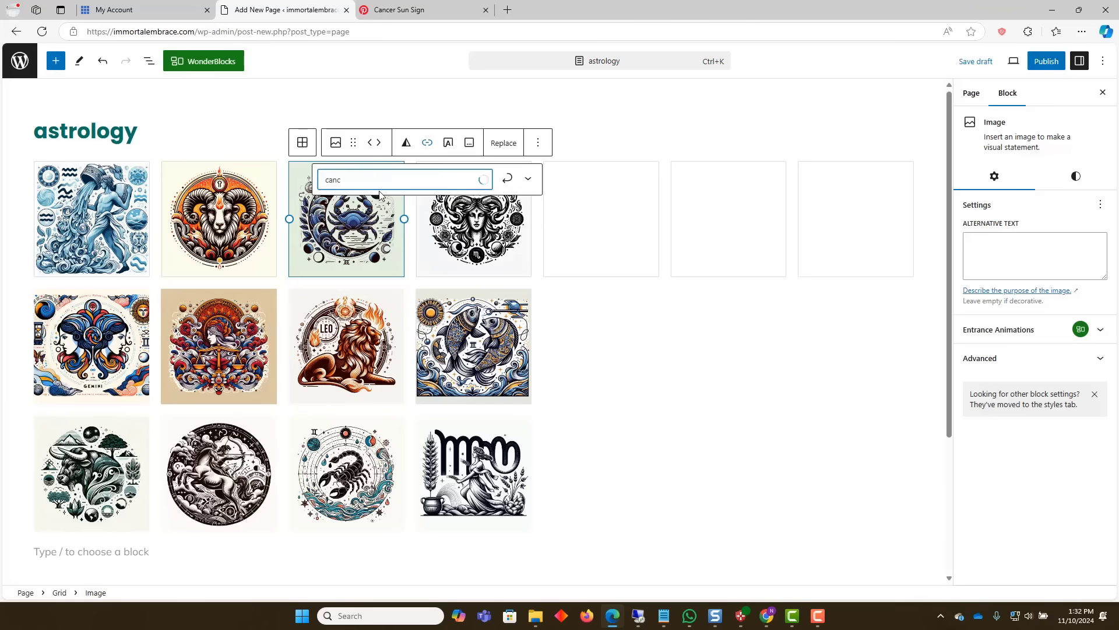
text(er)
key(Down)
key(Return)
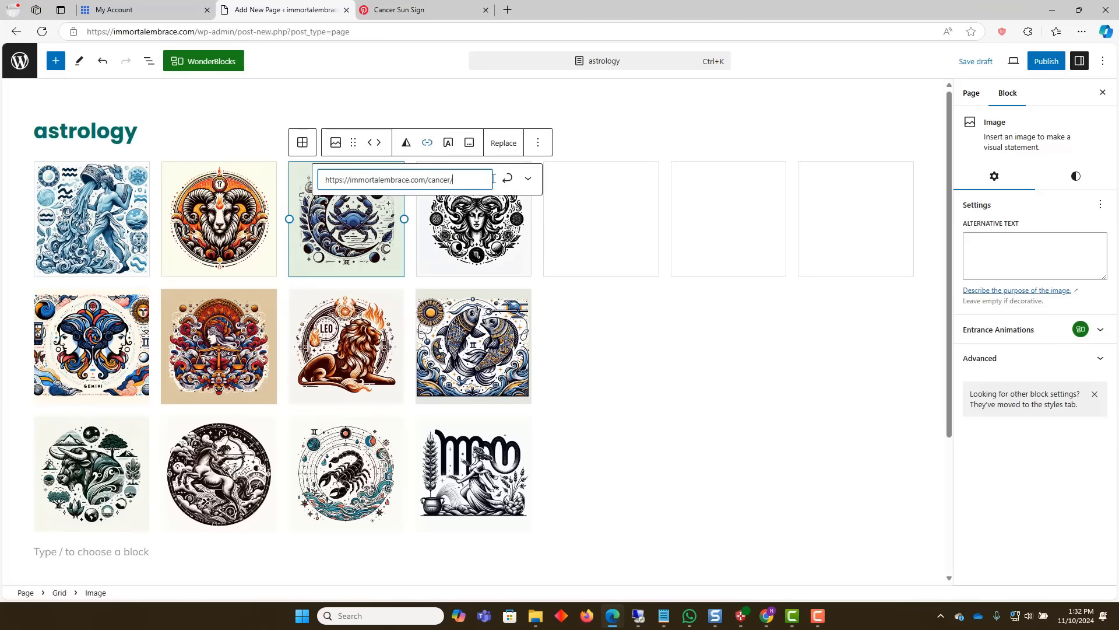
click(508, 179)
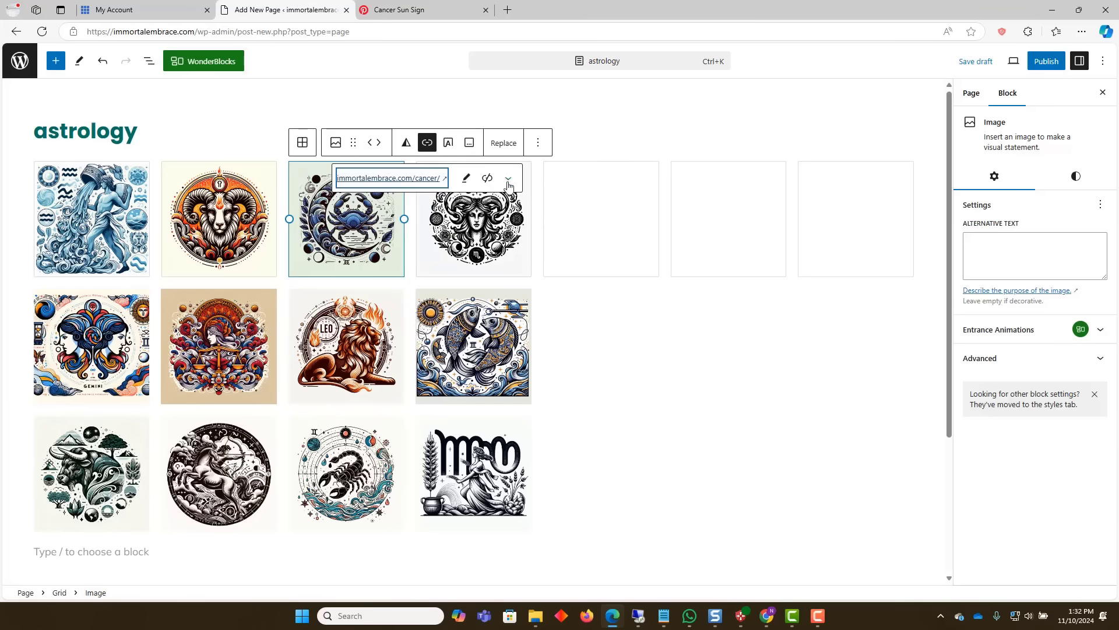
Link the Capricorn and Gemini images to their capricorn and gemini pages.
click(476, 226)
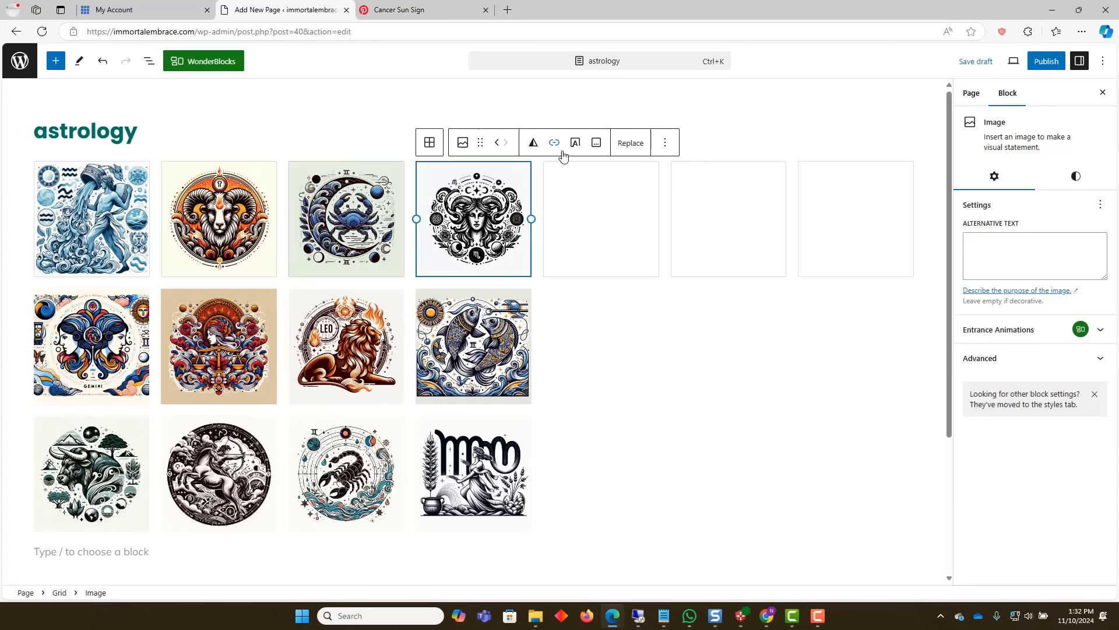
click(555, 142)
text(capri)
key(Down)
key(Return)
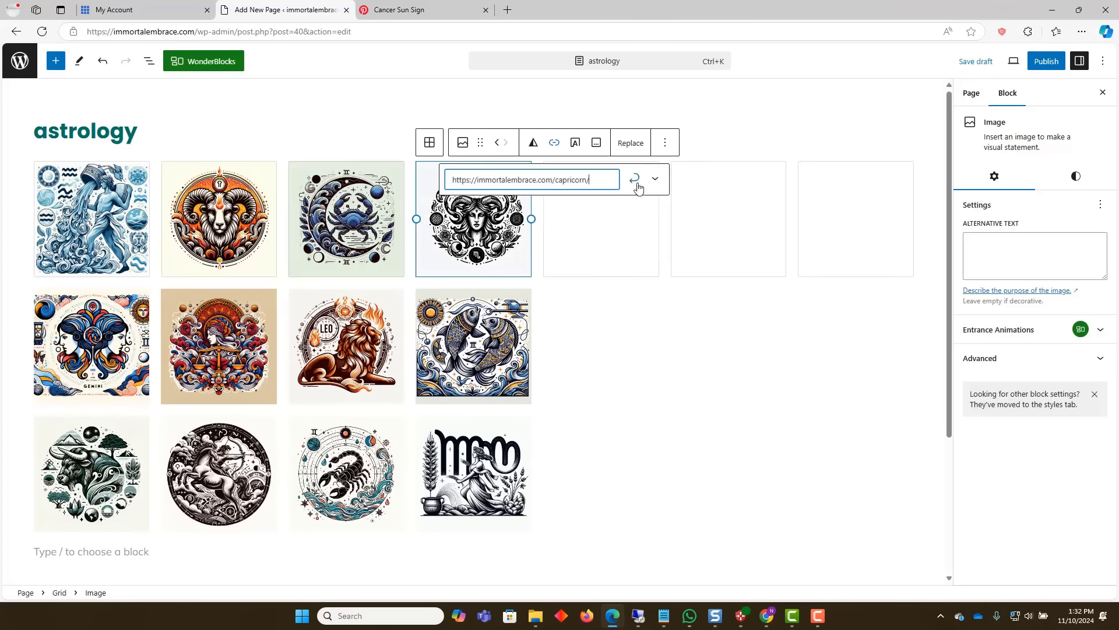
click(635, 179)
click(138, 294)
text(gemini)
key(Down)
key(Return)
Link the Libra image to the libra page.
click(219, 346)
click(218, 346)
click(299, 270)
text(libra)
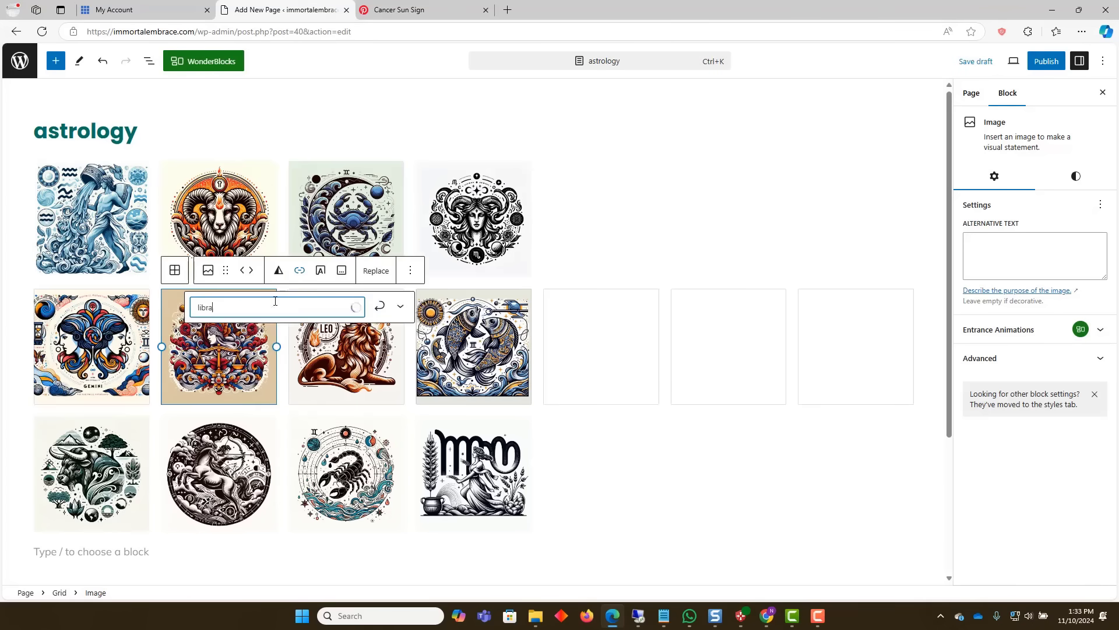
key(Down)
key(Return)
Link the Leo image to the leo page.
click(346, 346)
click(427, 270)
text(leo)
key(Down)
key(Return)
click(474, 346)
Link the Pisces and Taurus images to their pisces and taurus pages.
click(555, 270)
text(pisces)
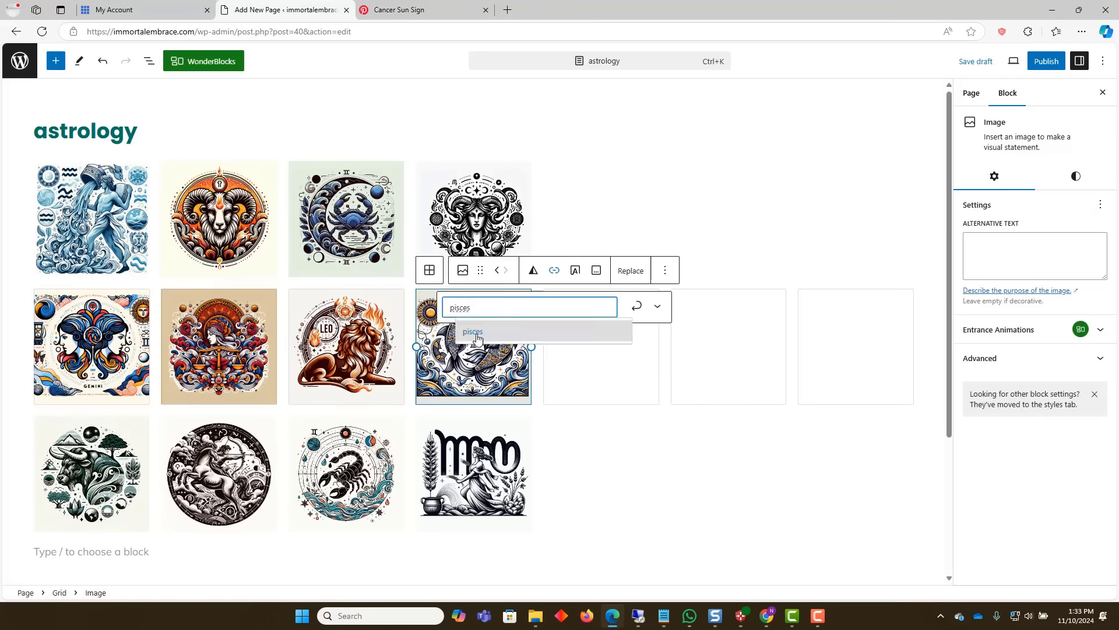
click(91, 473)
click(172, 398)
text(taurus)
key(Down)
key(Return)
click(560, 397)
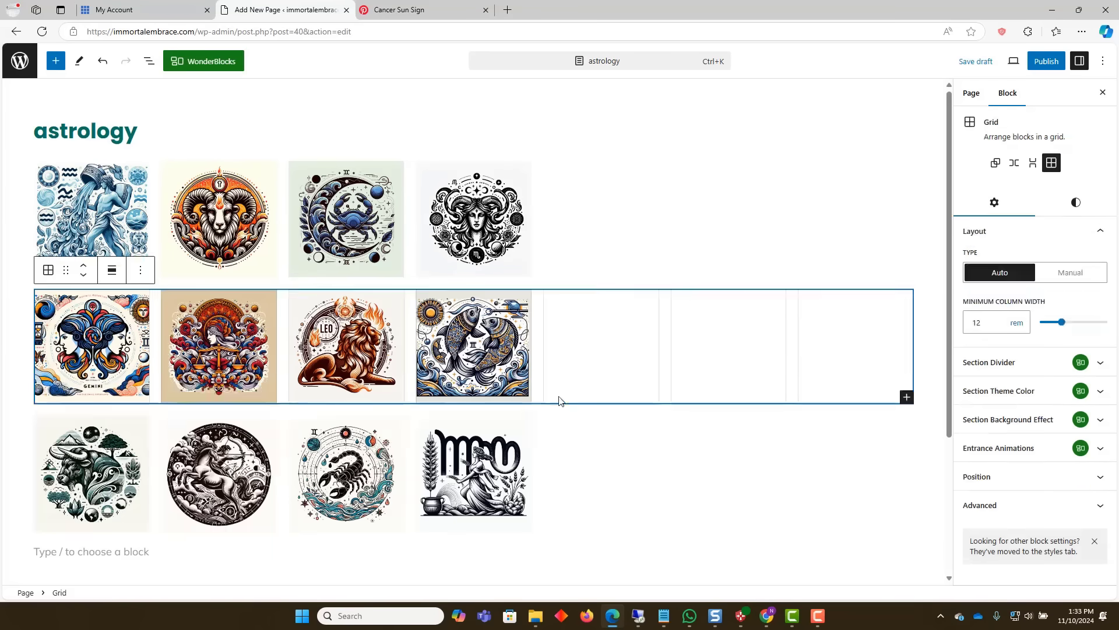
Link the Sagittarius and Scorpio images to their matching sign pages.
click(218, 474)
click(299, 397)
text(sag)
click(227, 459)
click(347, 473)
click(427, 397)
text(scorpio)
key(Down)
key(Return)
Link the Virgo image to the virgo page.
click(554, 398)
text(virgo)
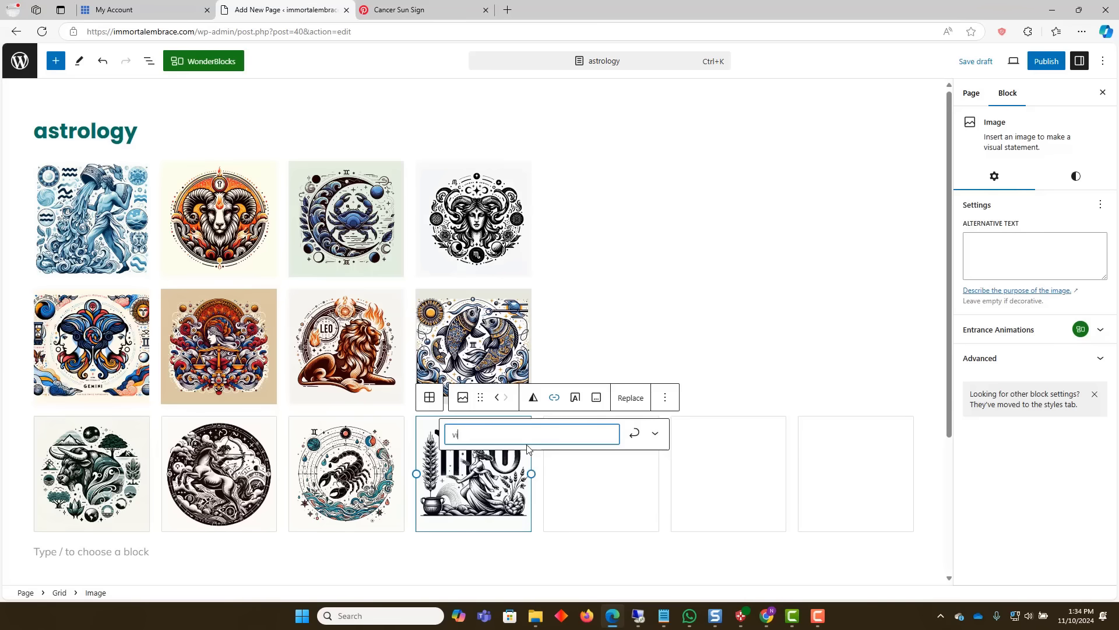
key(Down)
click(634, 436)
Save the astrology page as a draft, then publish it and launch the site.
click(617, 311)
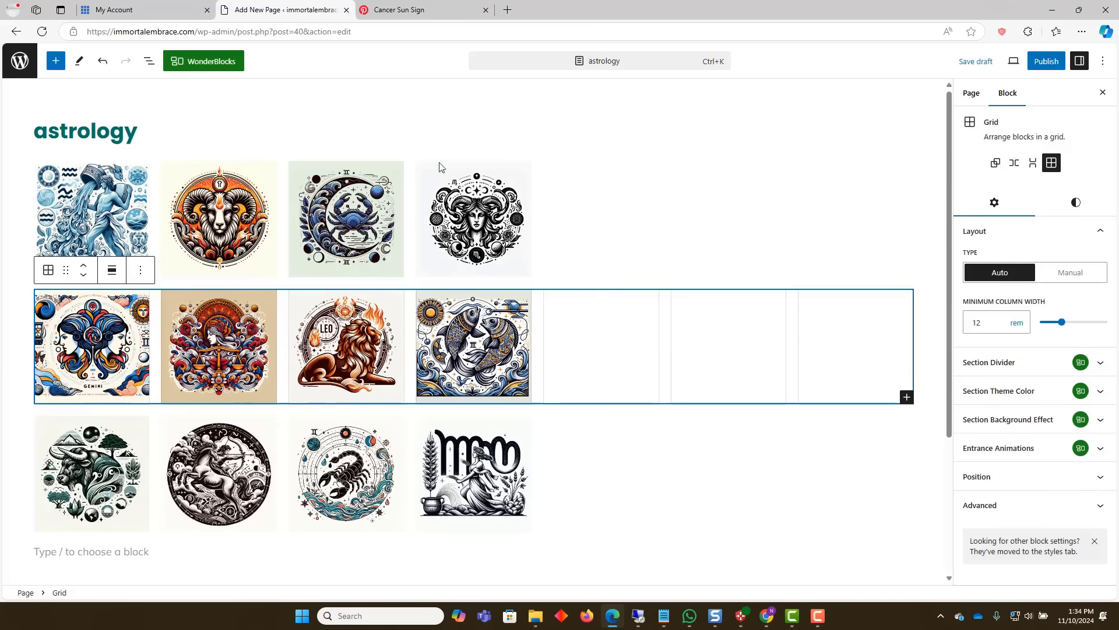
click(968, 63)
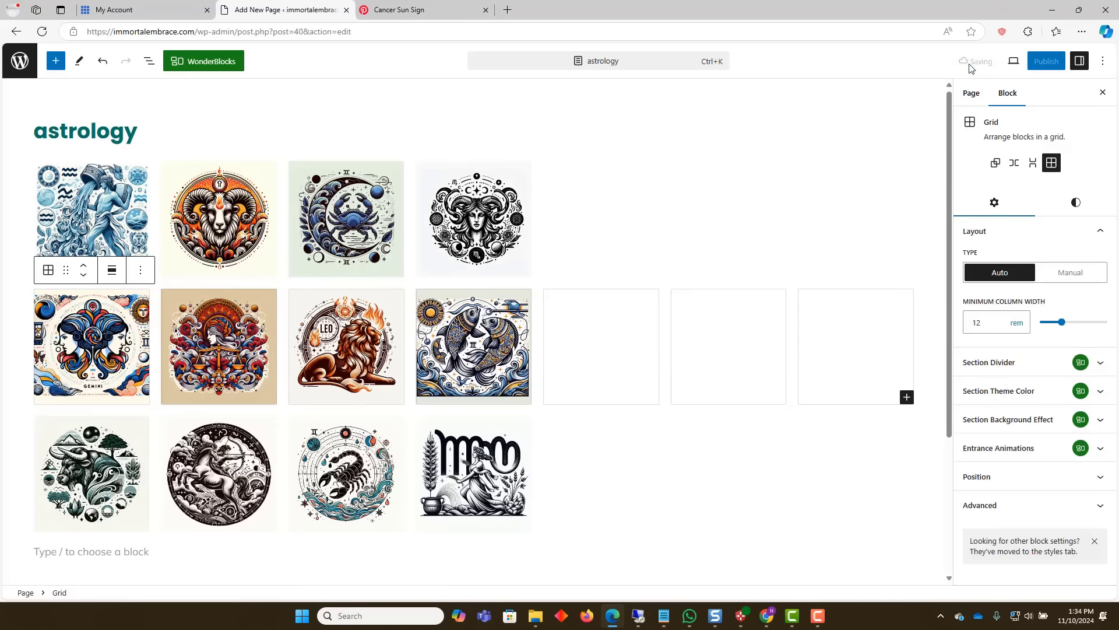
click(1047, 61)
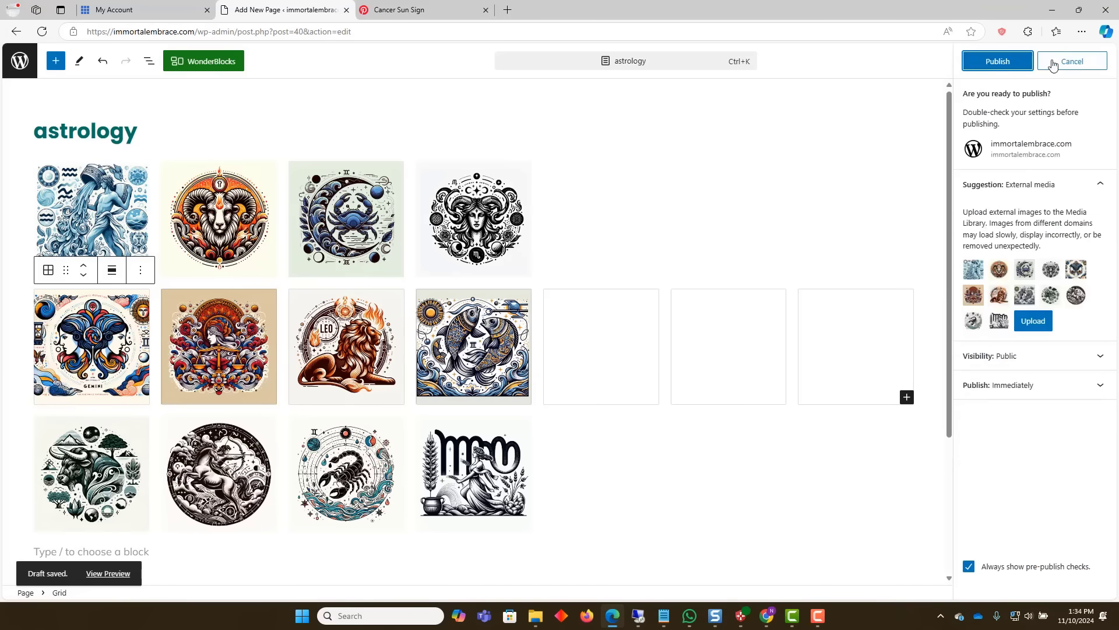
click(997, 61)
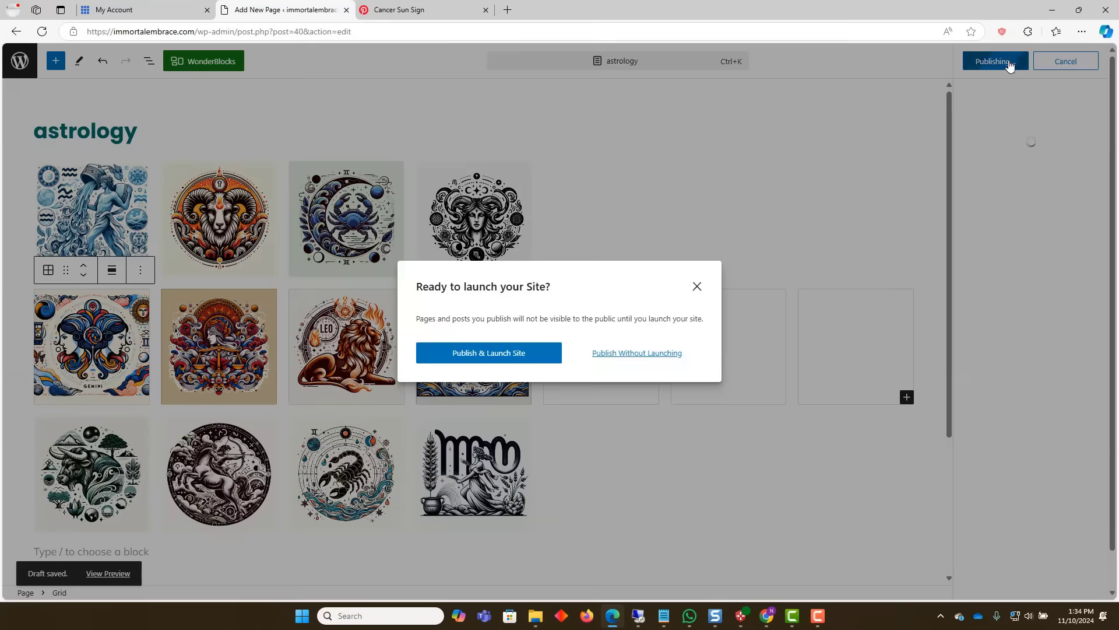
click(511, 352)
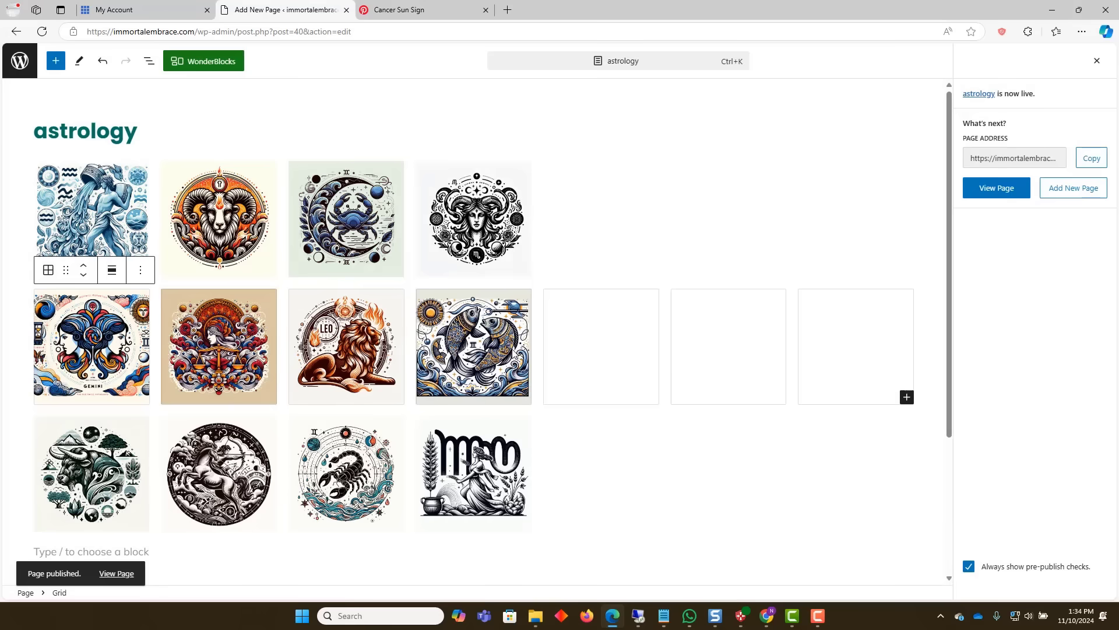
Go from the editor to the site's Settings > Reading page.
click(21, 61)
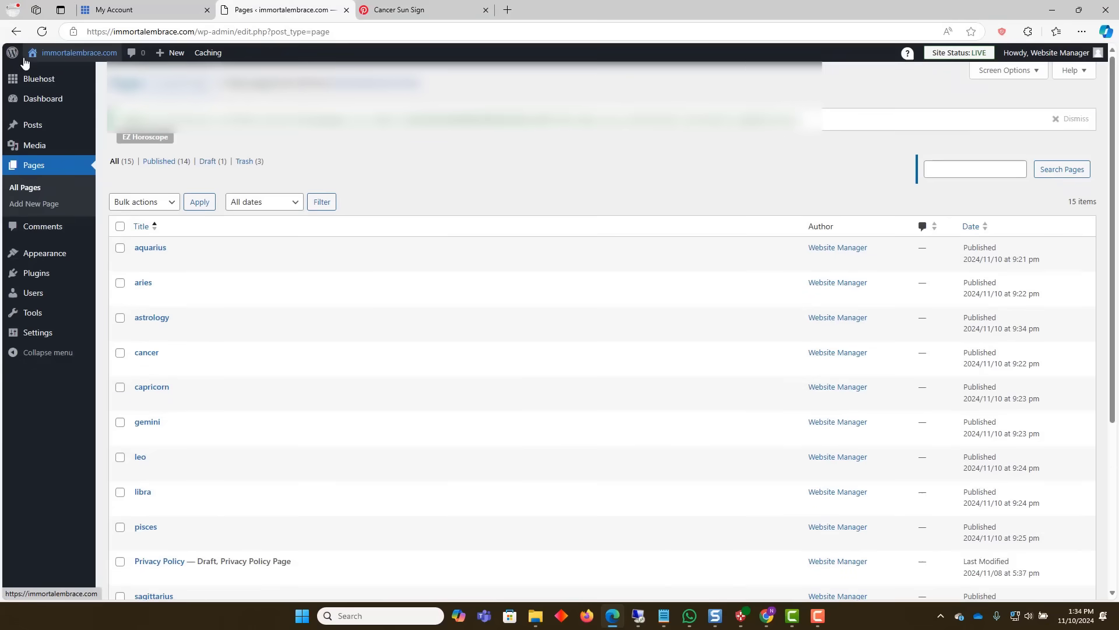
click(44, 338)
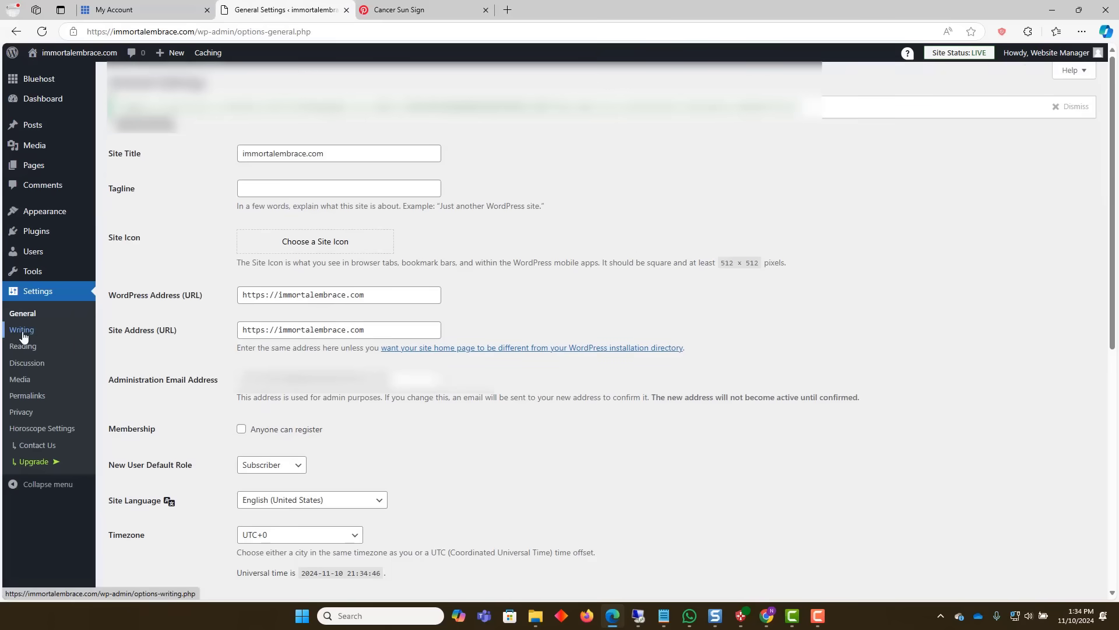
click(22, 346)
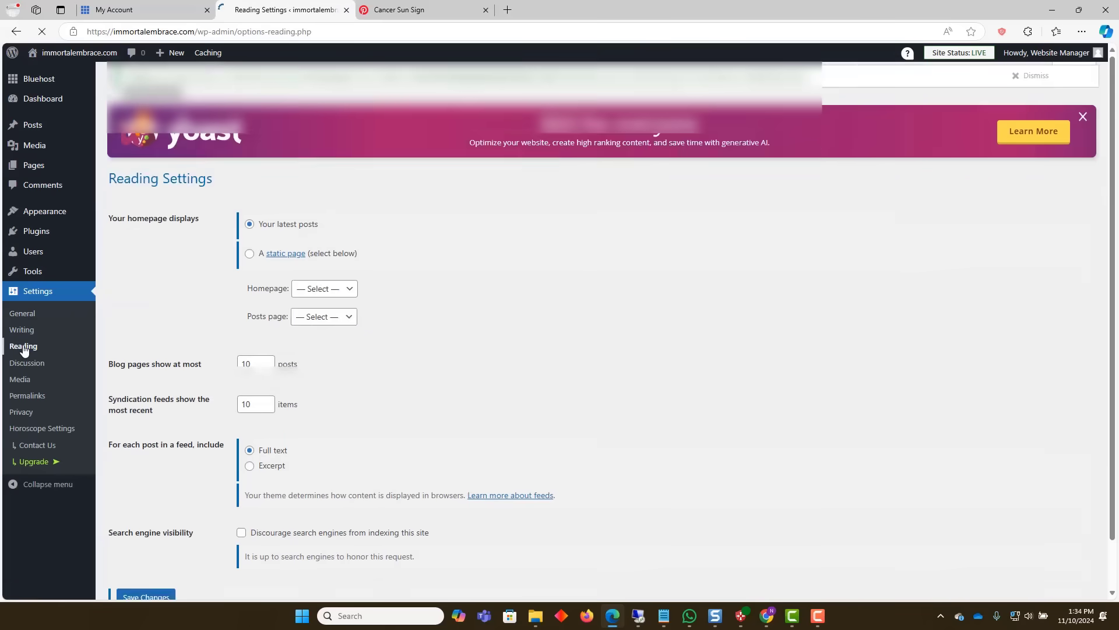
scroll(525, 359, down, 2)
scroll(524, 360, up, 2)
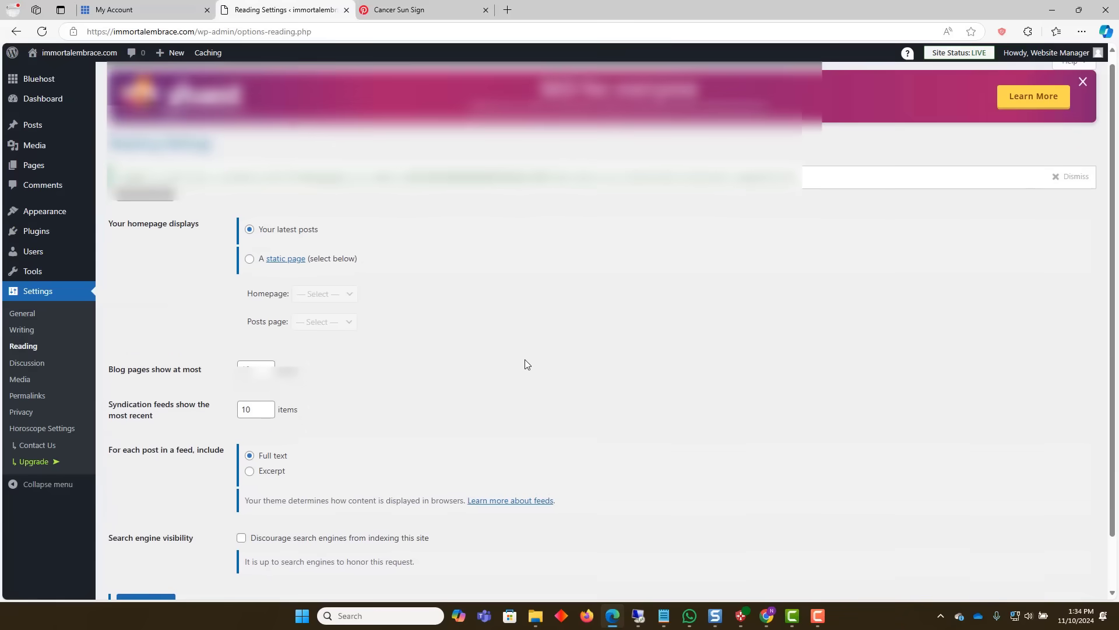
Set the homepage to the static astrology page and save the changes.
click(251, 260)
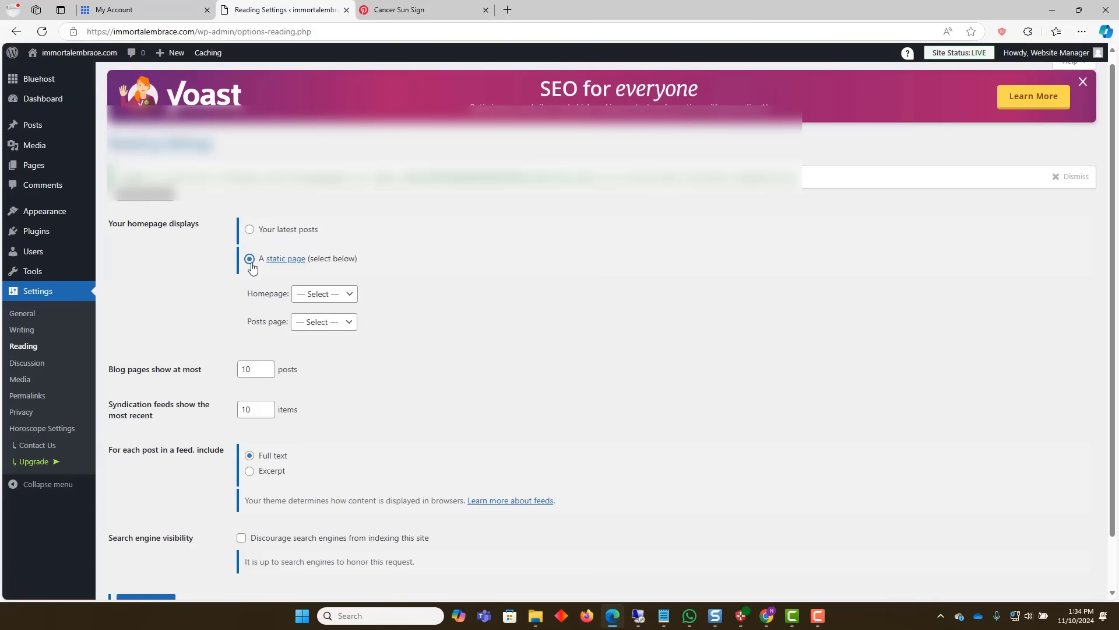
click(353, 298)
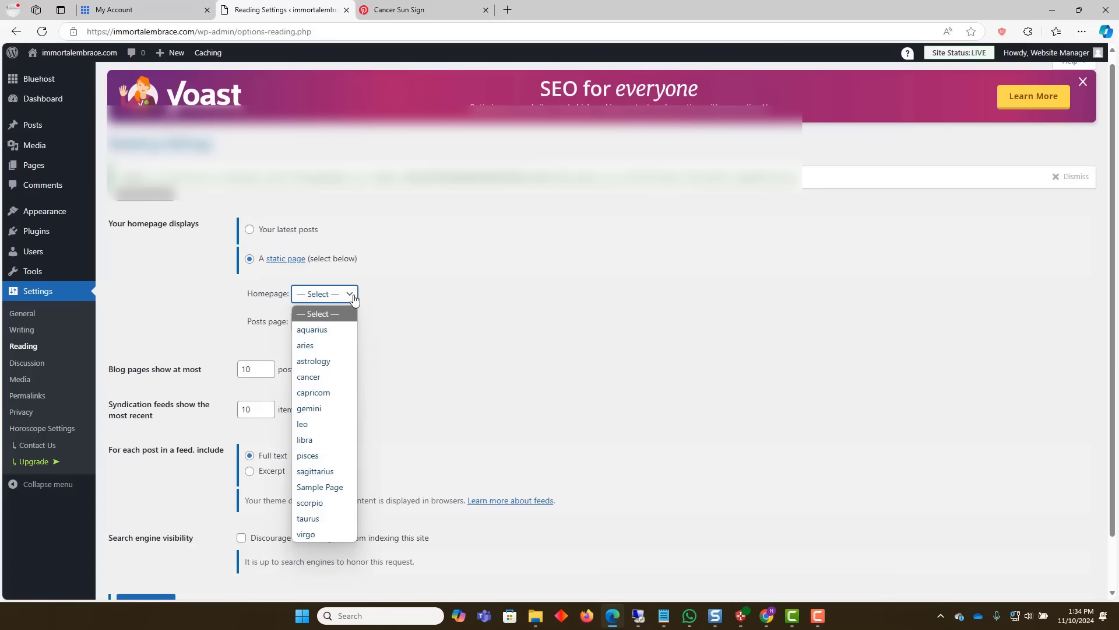
click(331, 362)
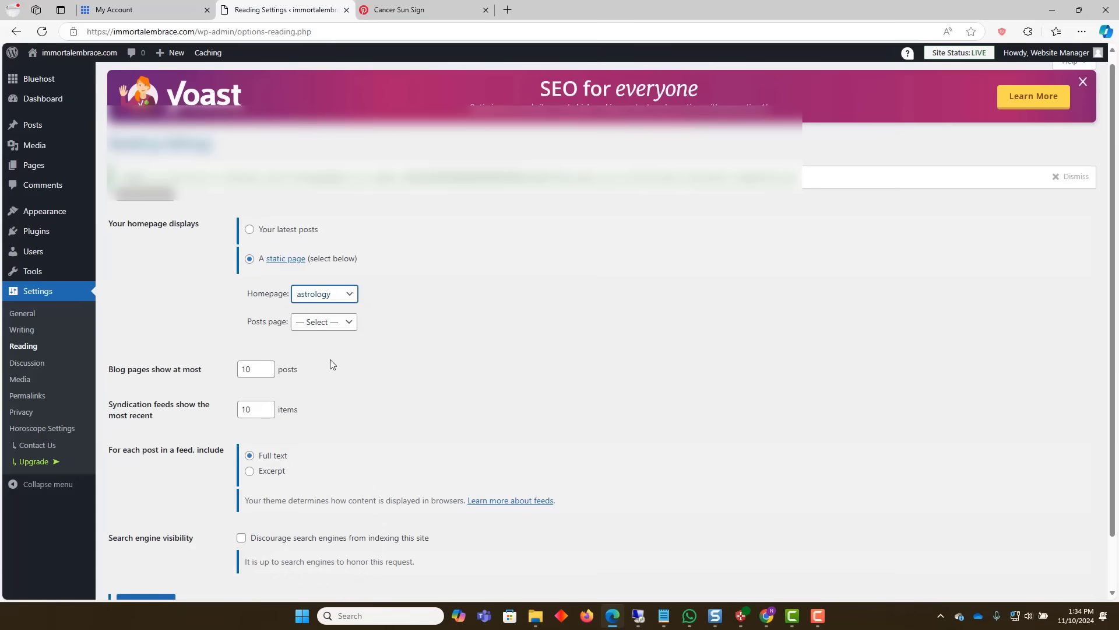
click(530, 345)
scroll(527, 350, down, 1)
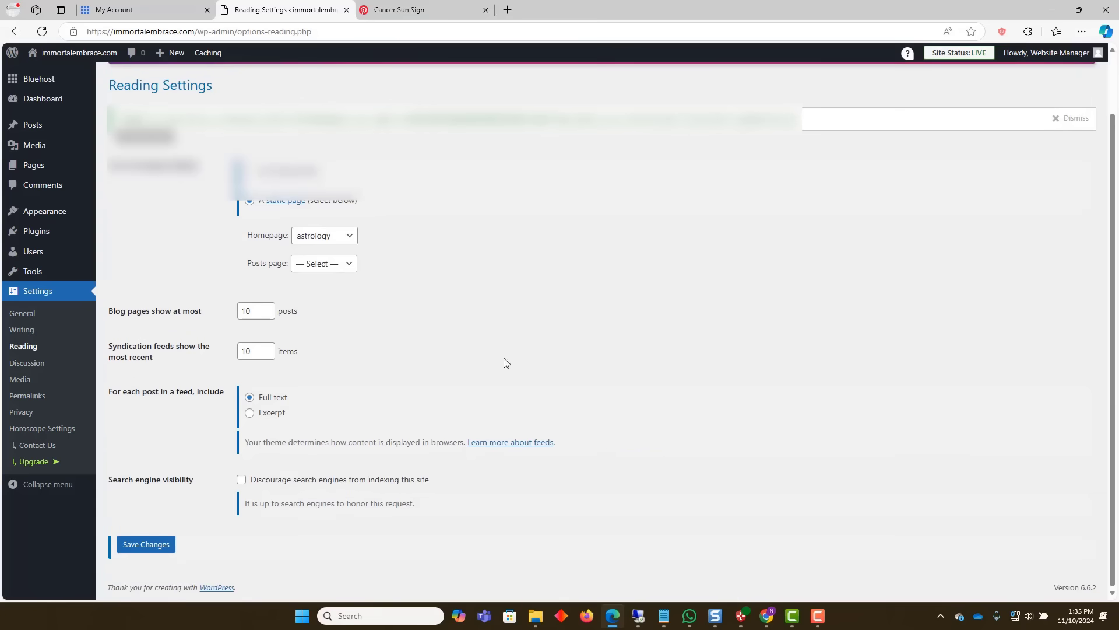
click(155, 552)
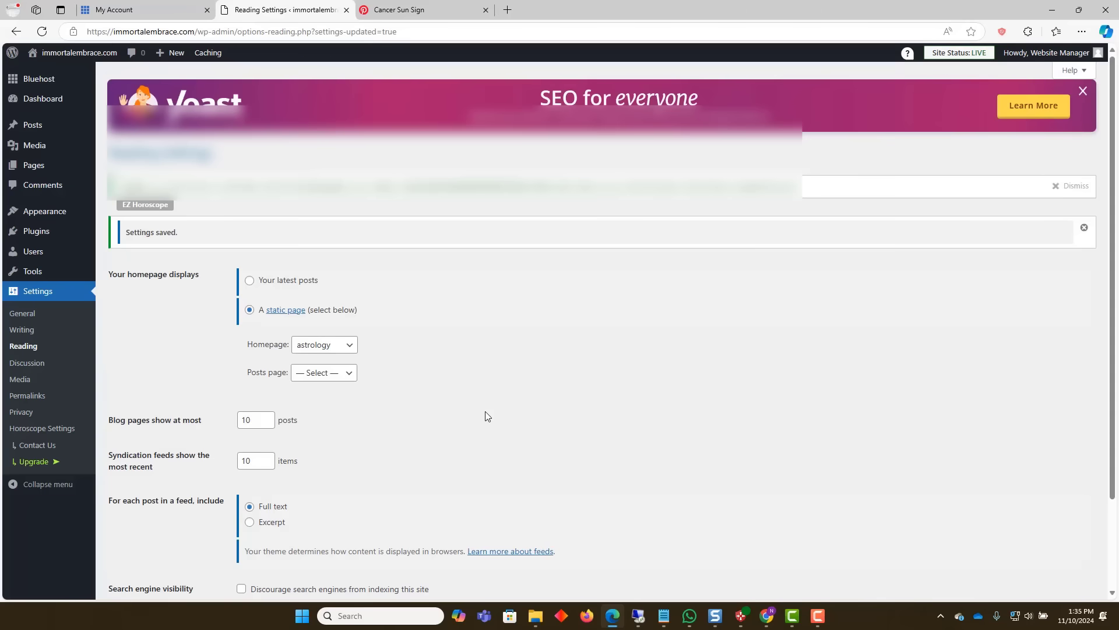
Load immortalembrace.com in a new tab, test the Aquarius image link, and go back.
click(508, 10)
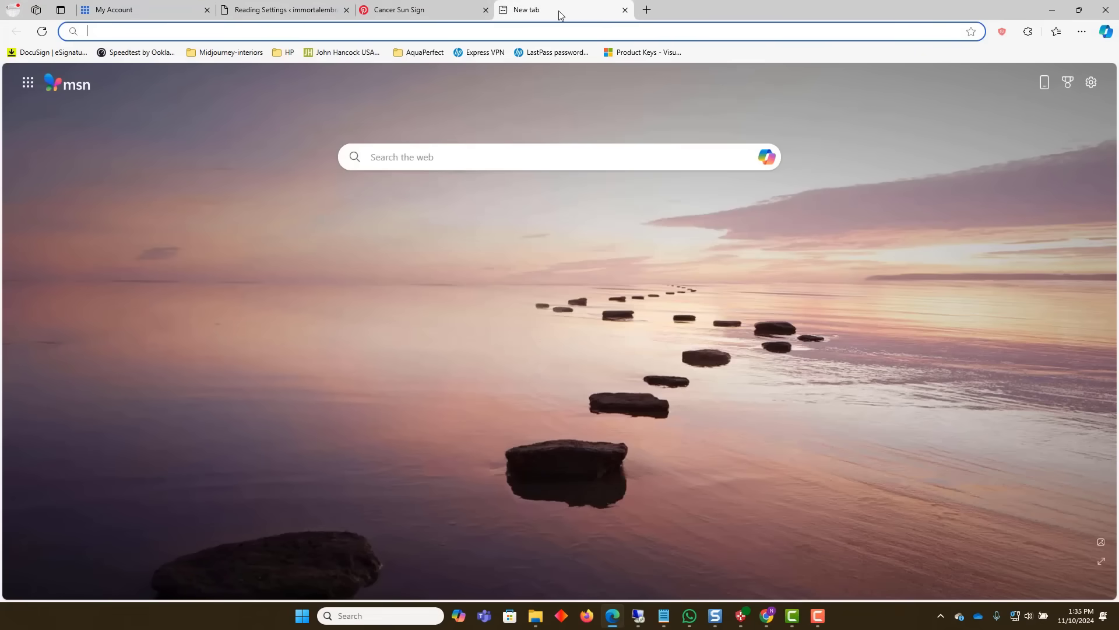
text(https://)
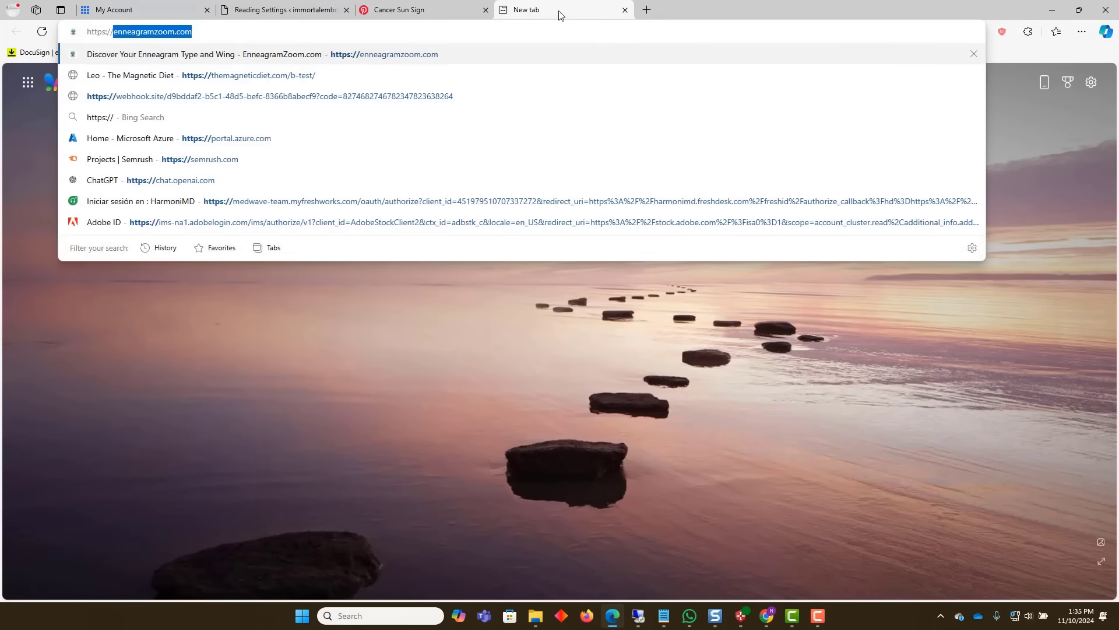
text(immortal)
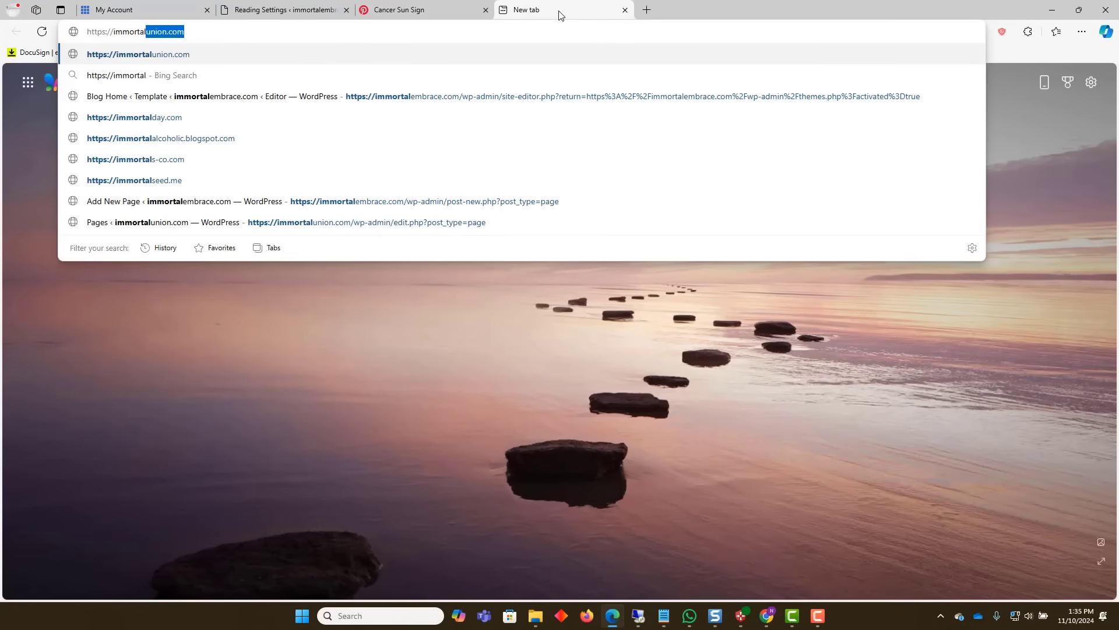
text(e)
key(Return)
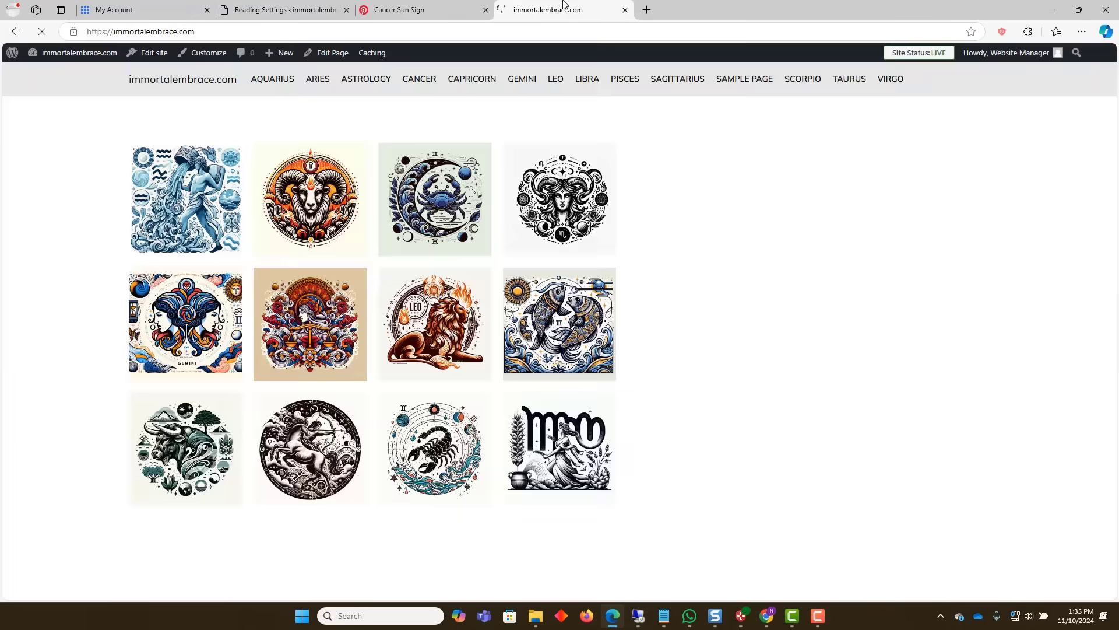
click(173, 180)
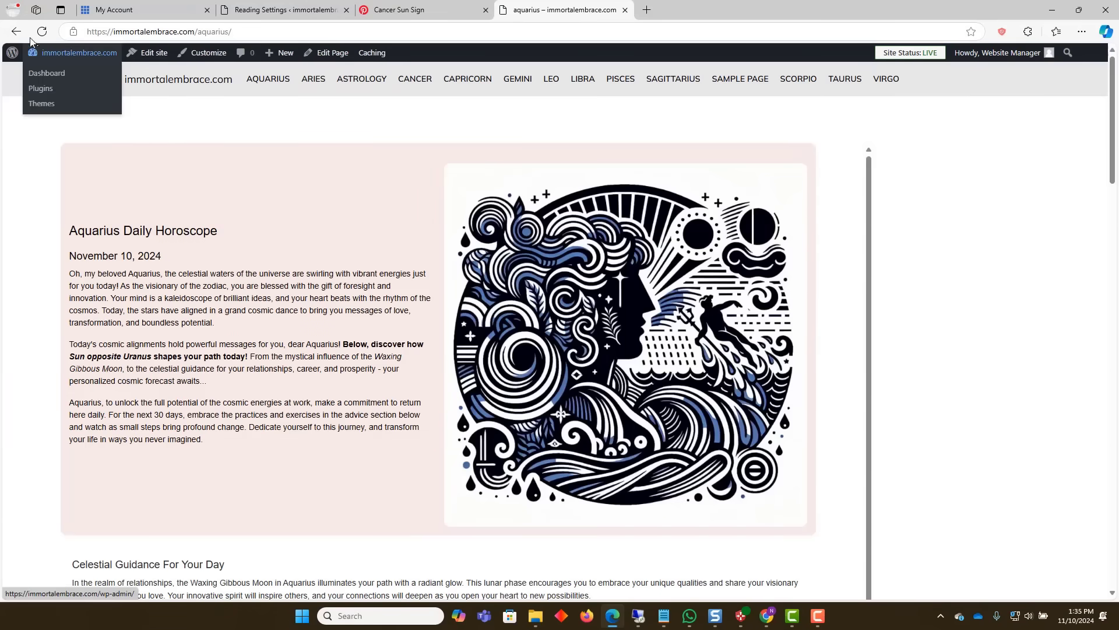
click(20, 32)
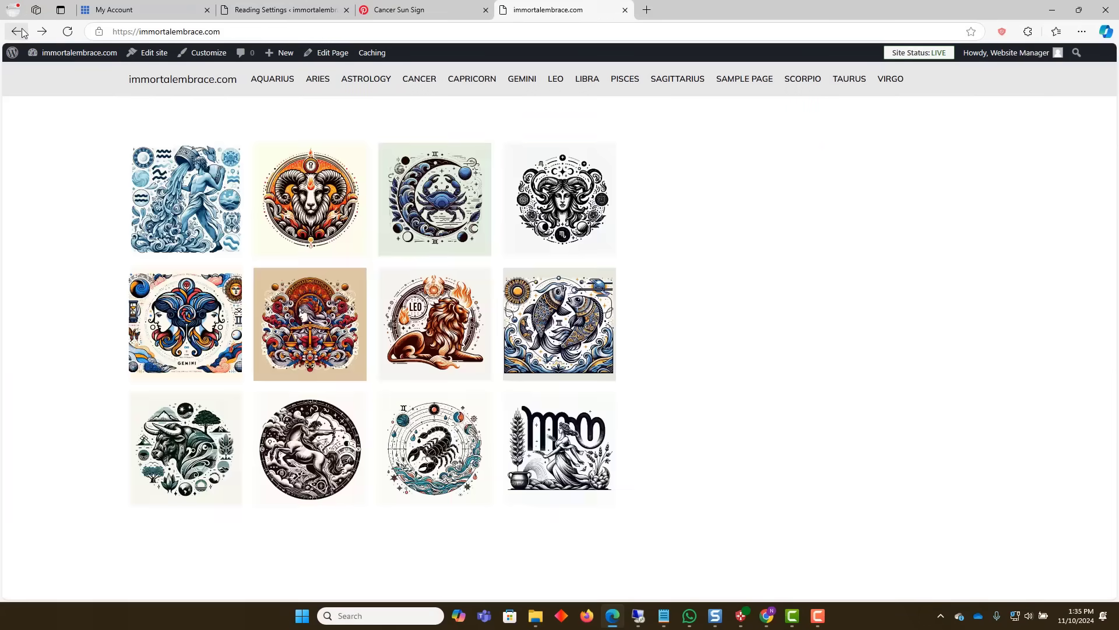